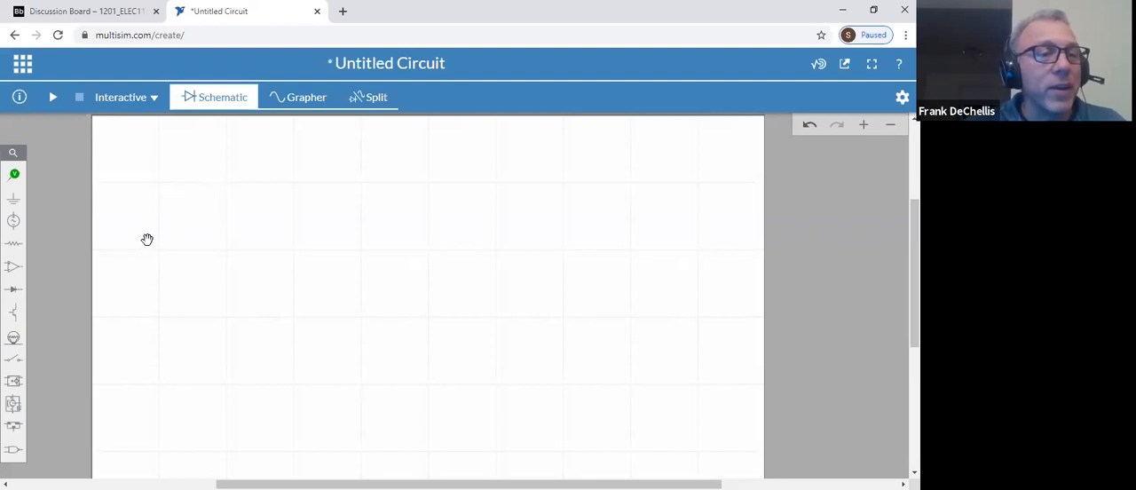
Place a DC voltage source on the schematic and a horizontal resistor above and beside it
left_click(16, 222)
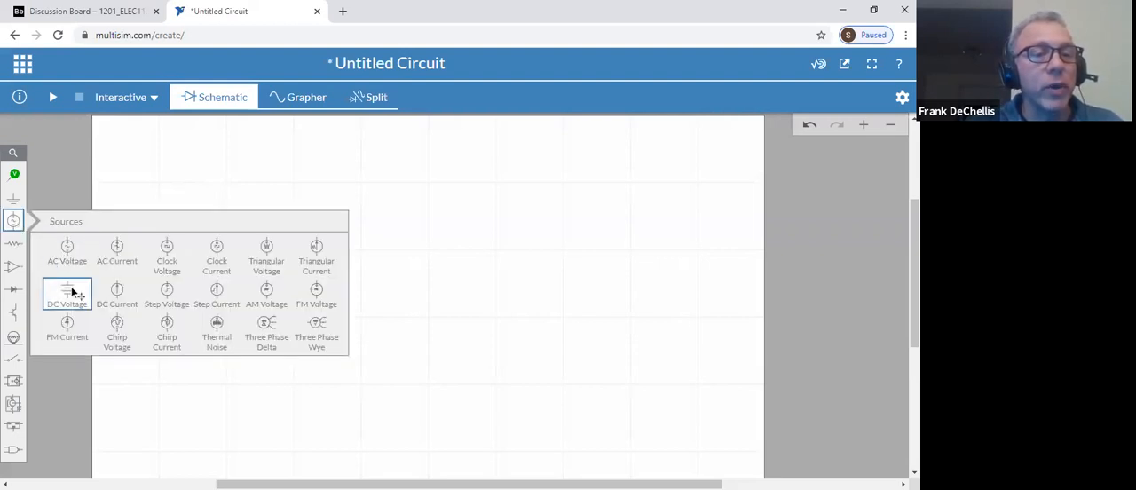
left_click_drag(75, 285, 257, 274)
left_click(14, 243)
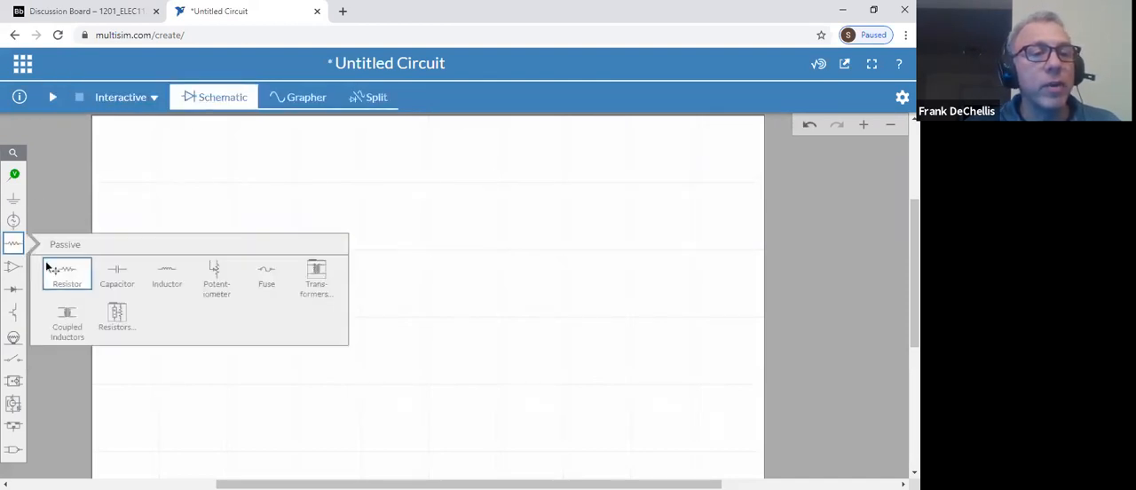
left_click_drag(66, 275, 350, 229)
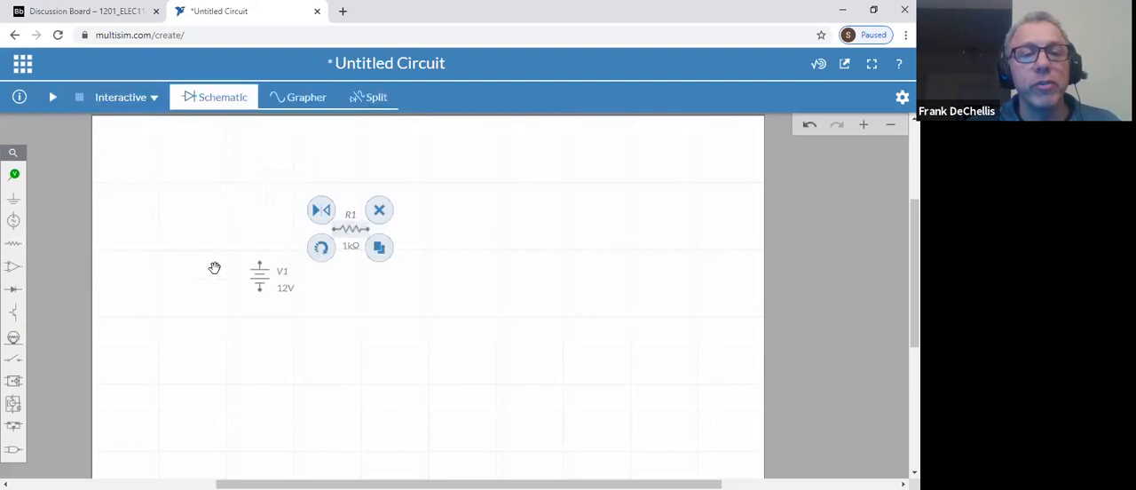
Add two more resistors, R2 beyond R1 and R3 below R1, and rotate R2 to vertical
left_click(13, 243)
left_click_drag(113, 270, 437, 296)
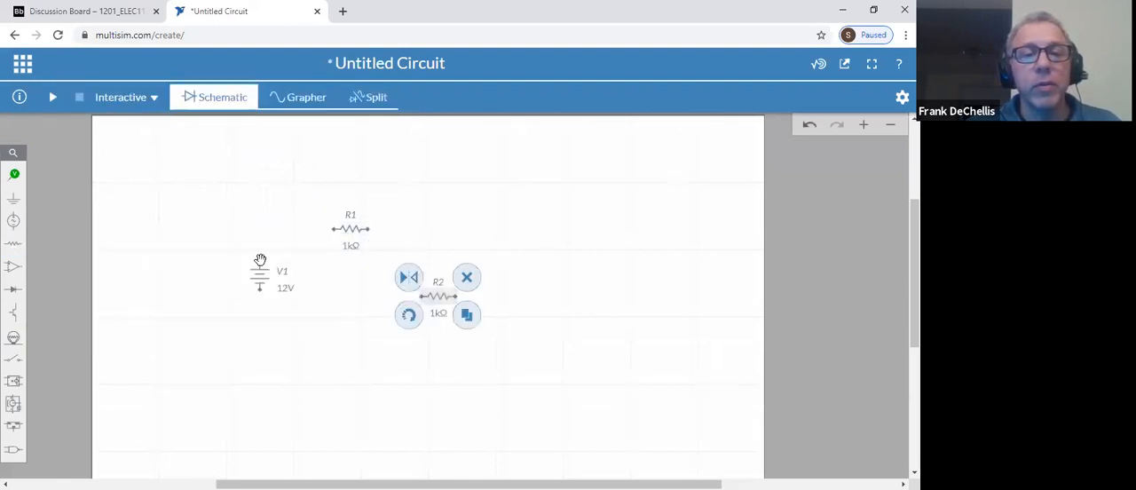
left_click(13, 243)
left_click_drag(55, 277, 350, 335)
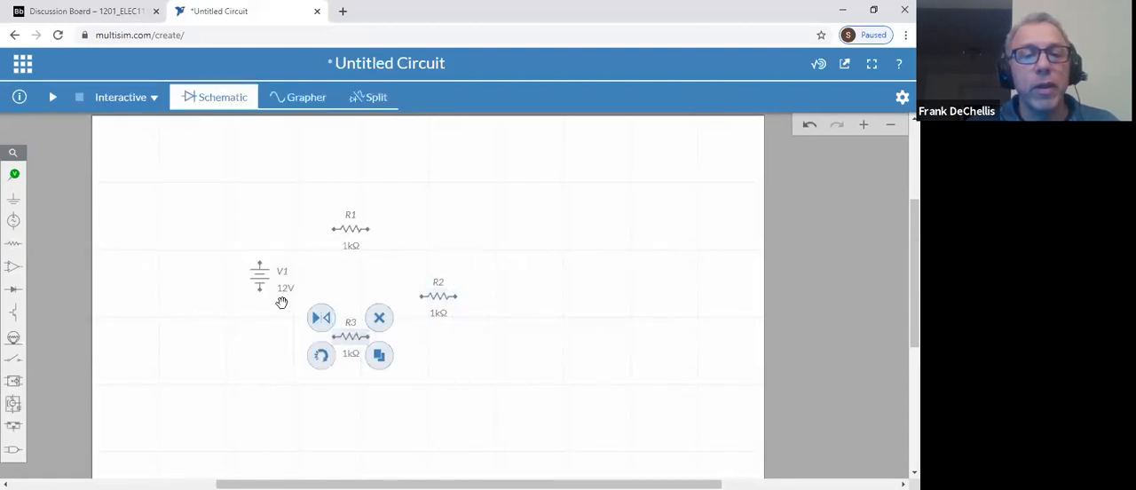
left_click(433, 299)
left_click(414, 319)
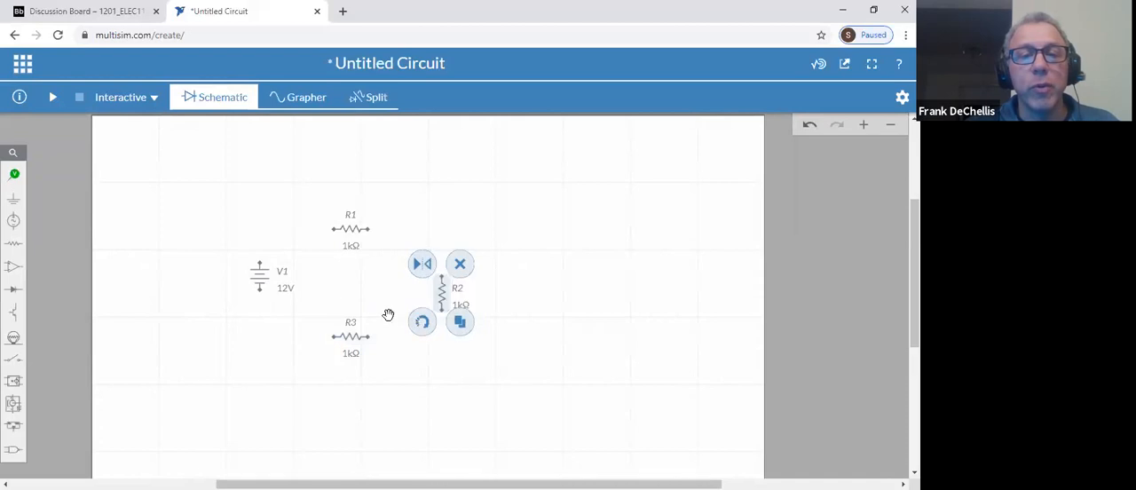
Set the resistance of R1 to 3k in its item properties
left_click(351, 246)
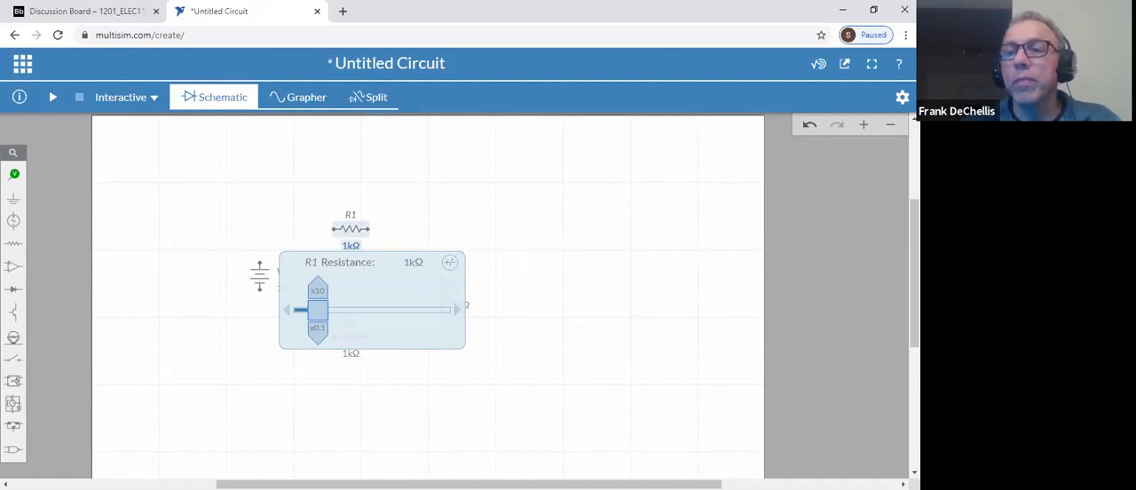
left_click(902, 97)
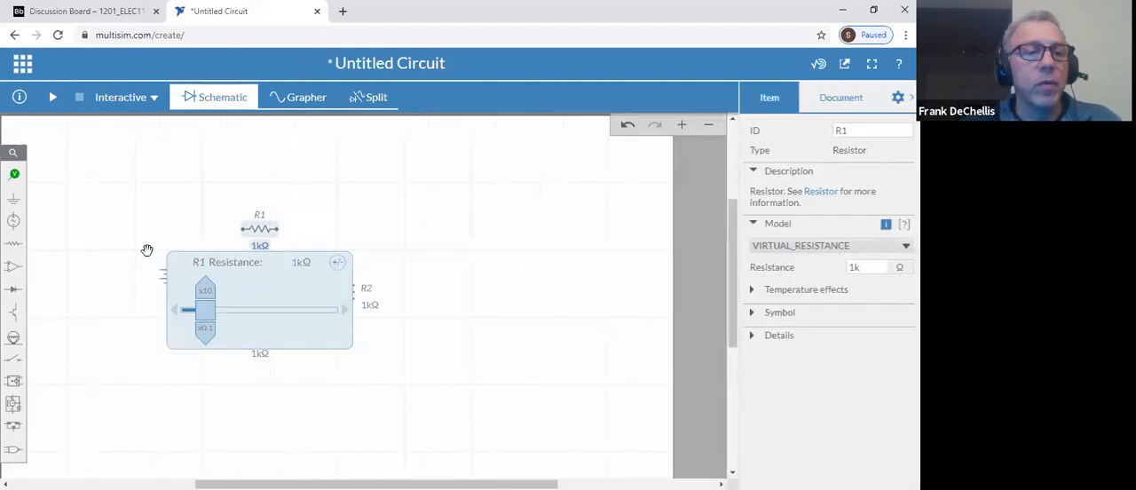
left_click(859, 268)
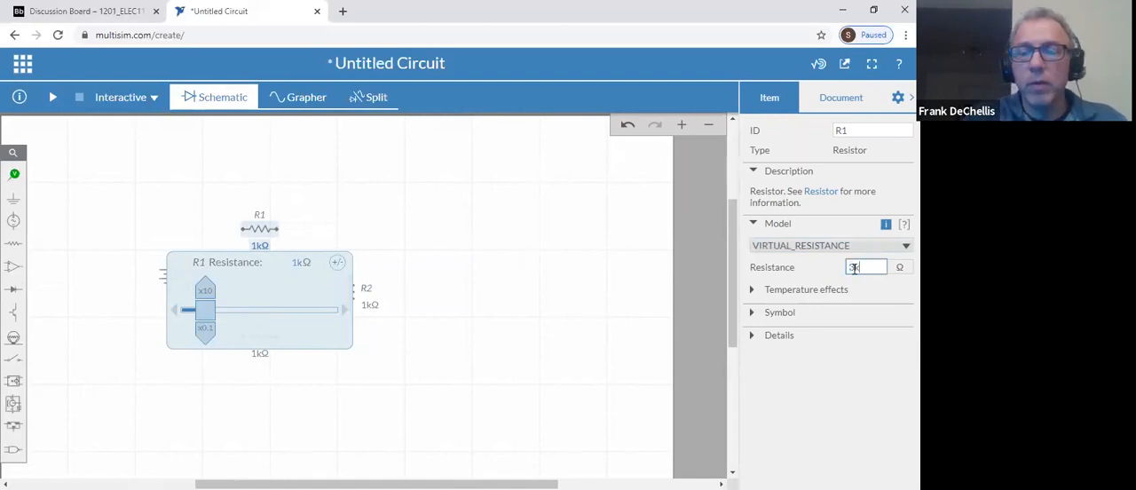
type("3k")
key("Return")
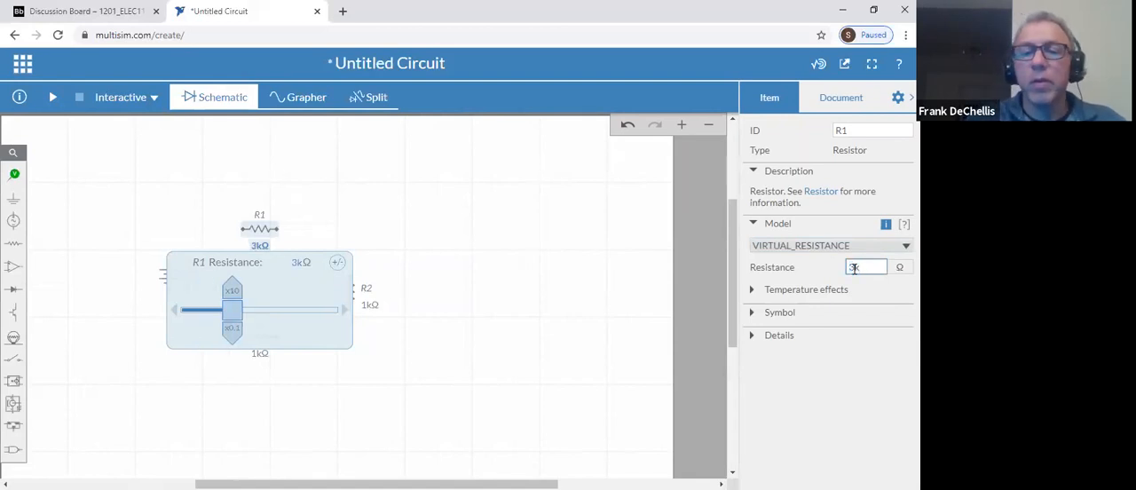
Set the resistance of R2 to 2k
left_click(369, 292)
left_click(854, 267)
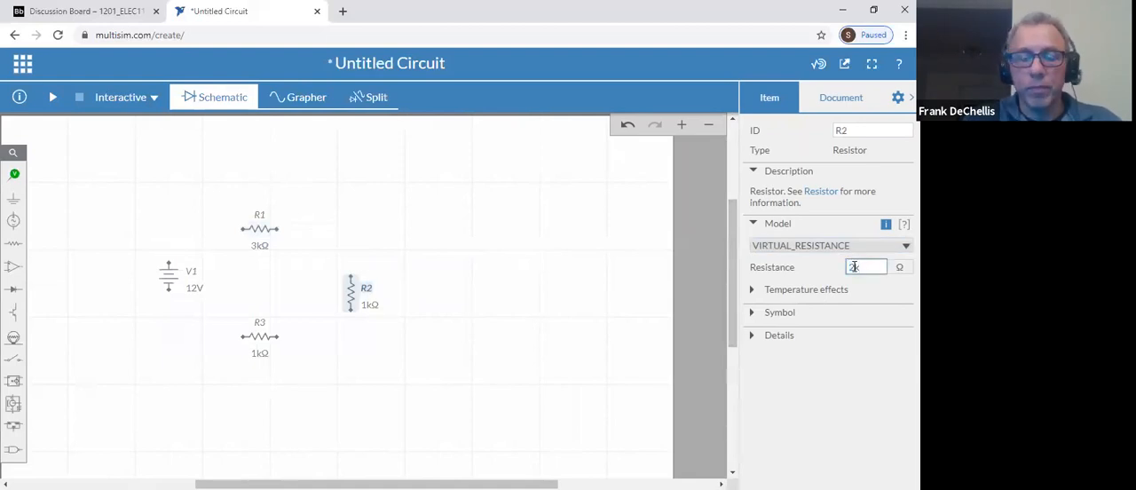
type("2k")
key("Return")
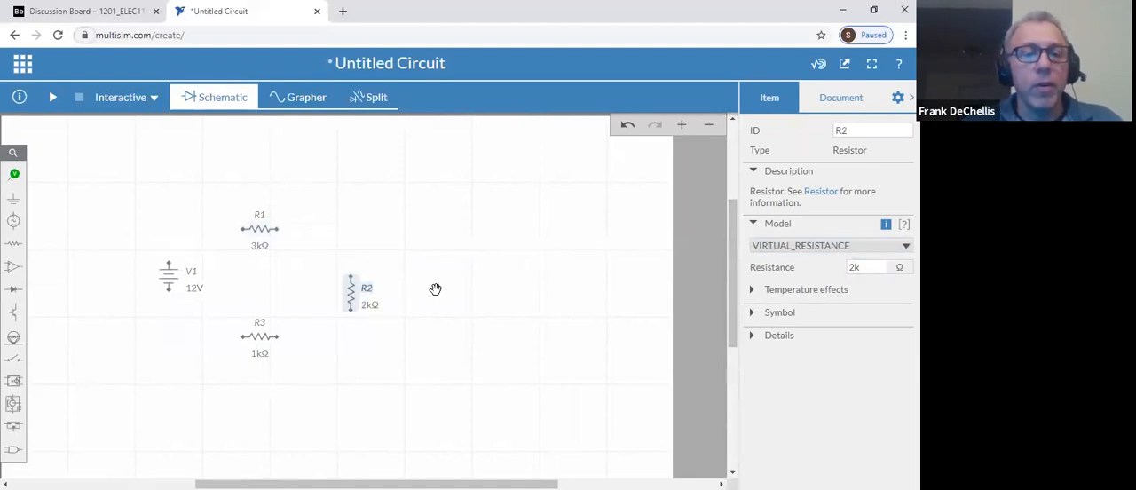
Wire the source's positive terminal through R1, R2 and R3 in series and back to its negative terminal
left_click(169, 261)
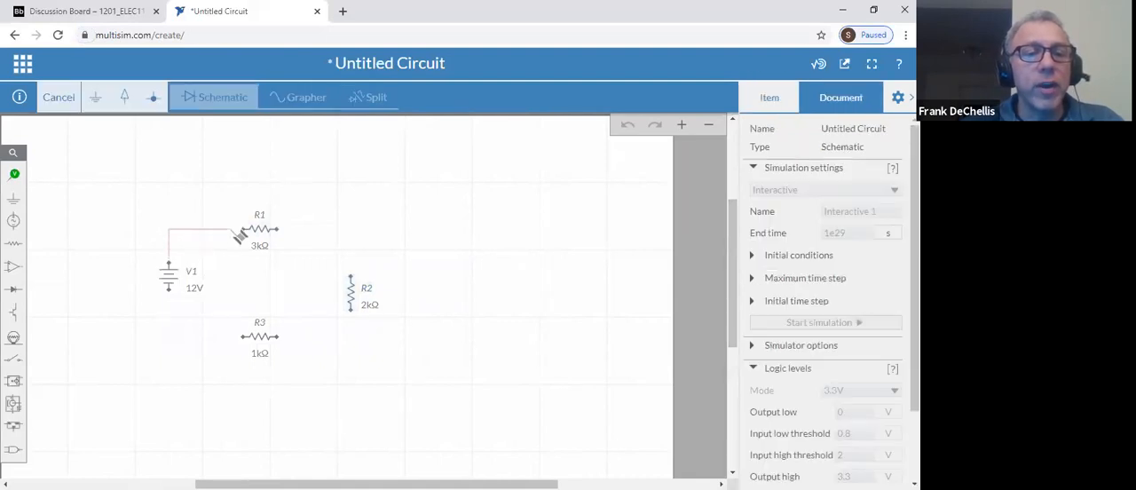
left_click(243, 232)
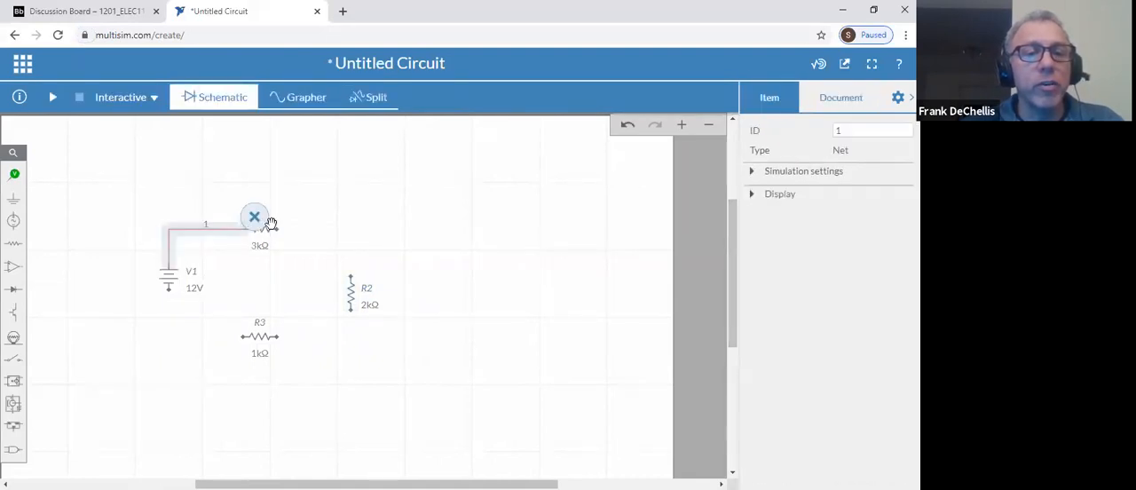
left_click(281, 230)
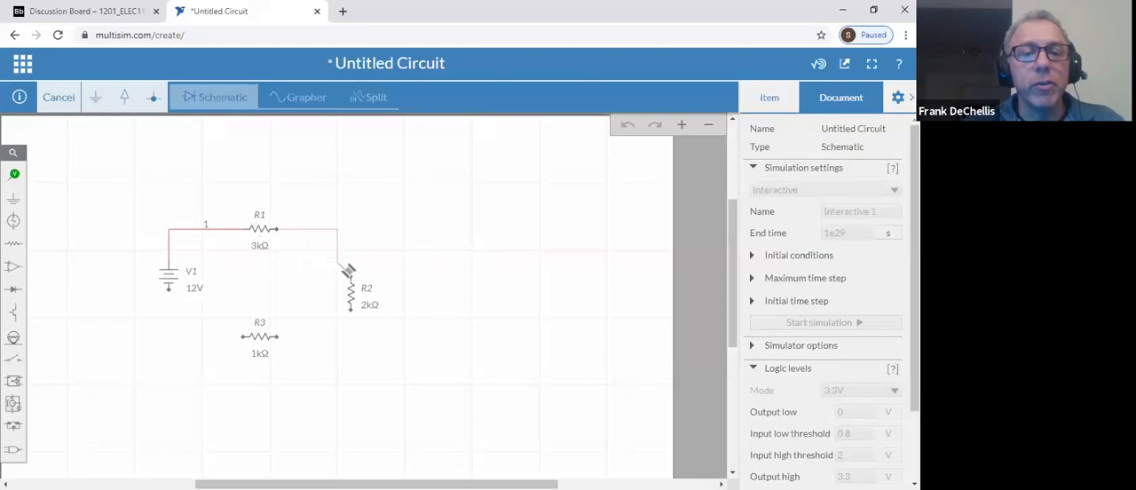
left_click(352, 275)
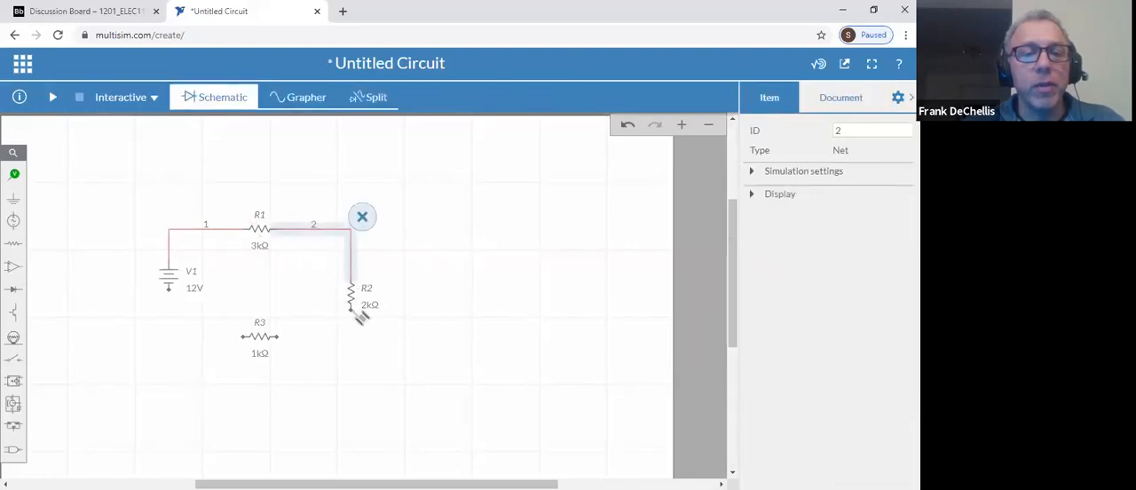
left_click(352, 310)
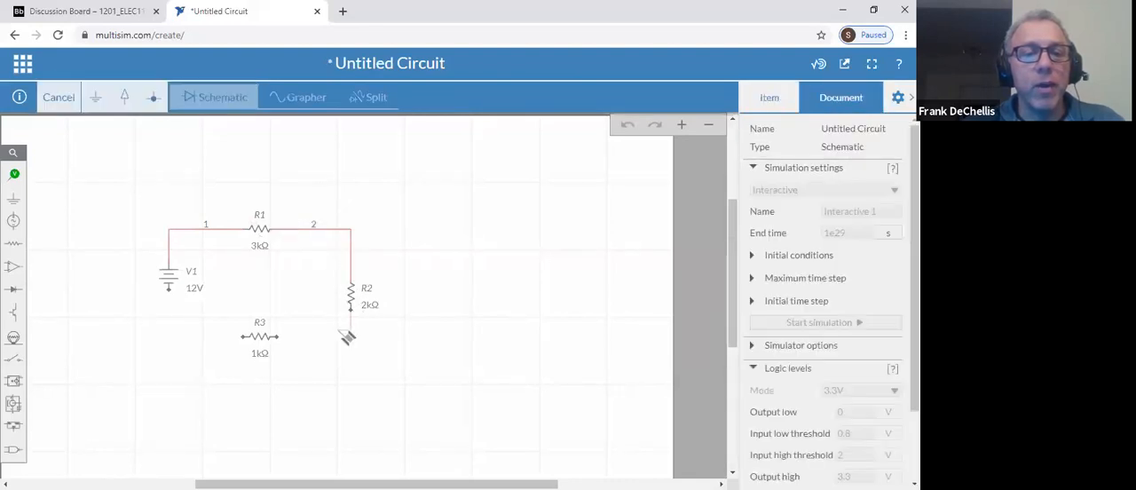
left_click(281, 338)
left_click(243, 337)
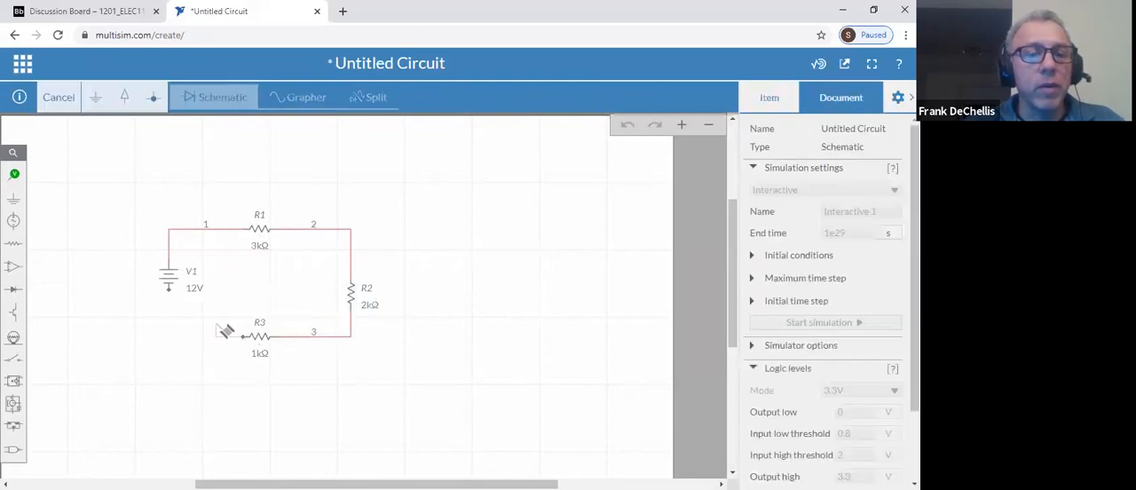
left_click(169, 286)
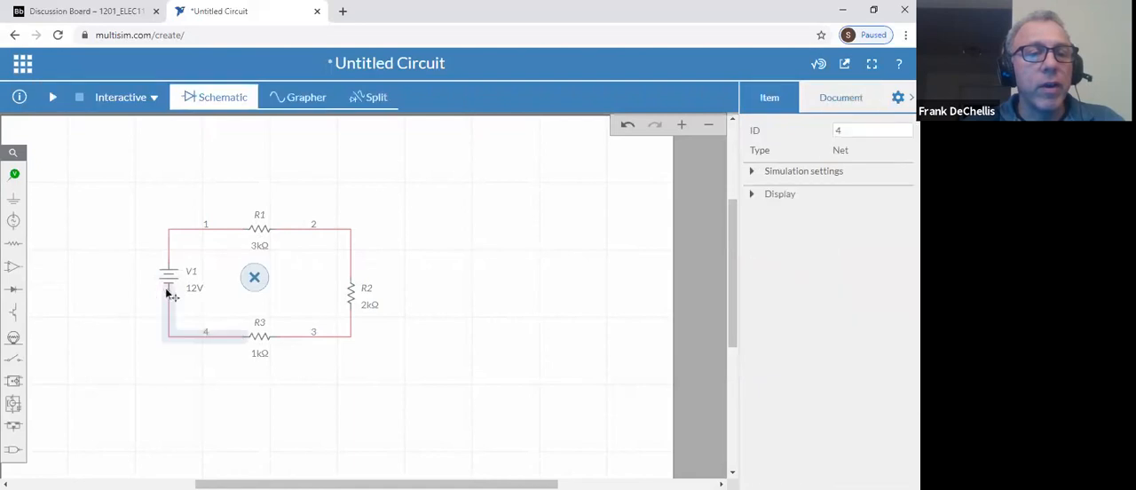
Place a ground below the source and wire it to the lower corner of the loop between V1 and R3
left_click(17, 204)
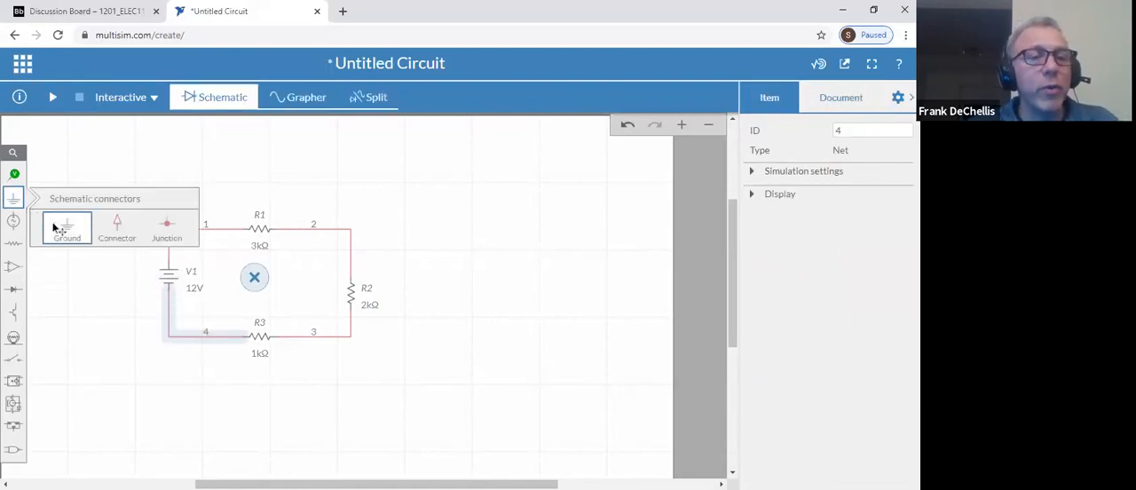
left_click(53, 223)
left_click(166, 388)
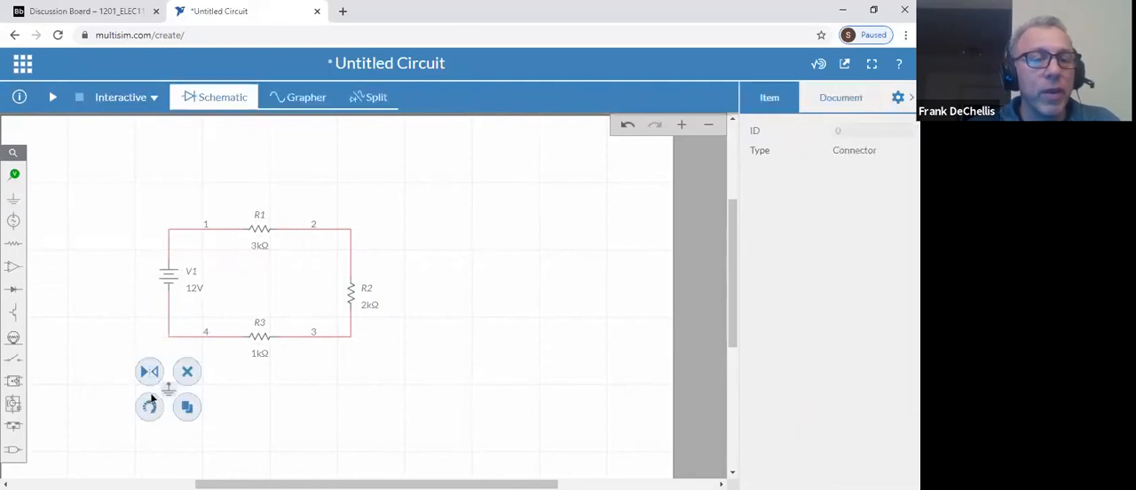
left_click(141, 324)
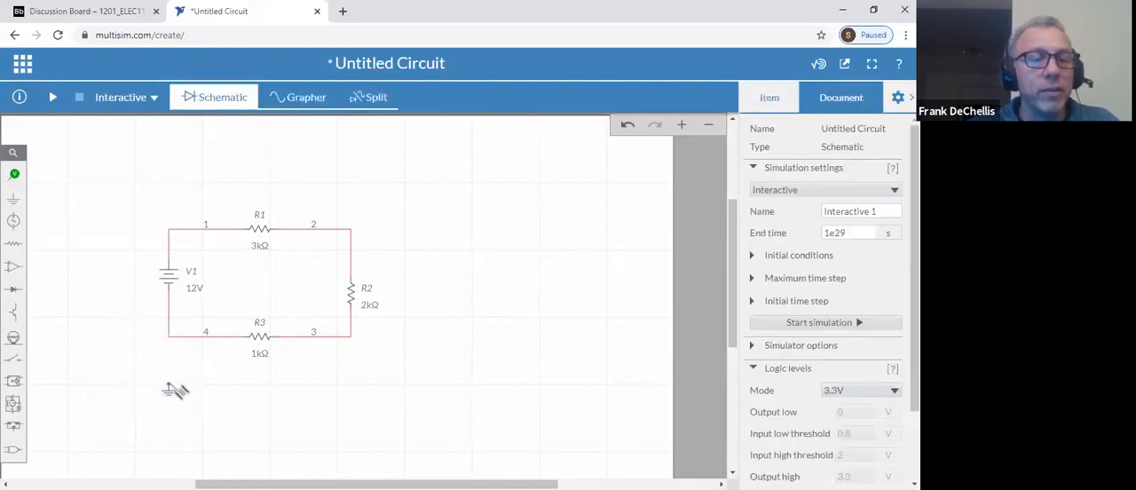
left_click(168, 379)
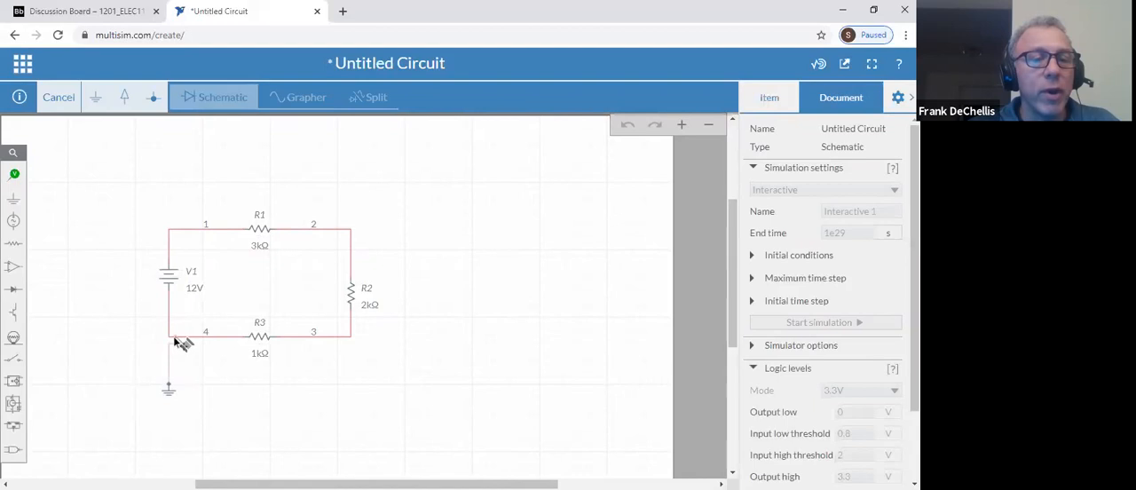
left_click(170, 337)
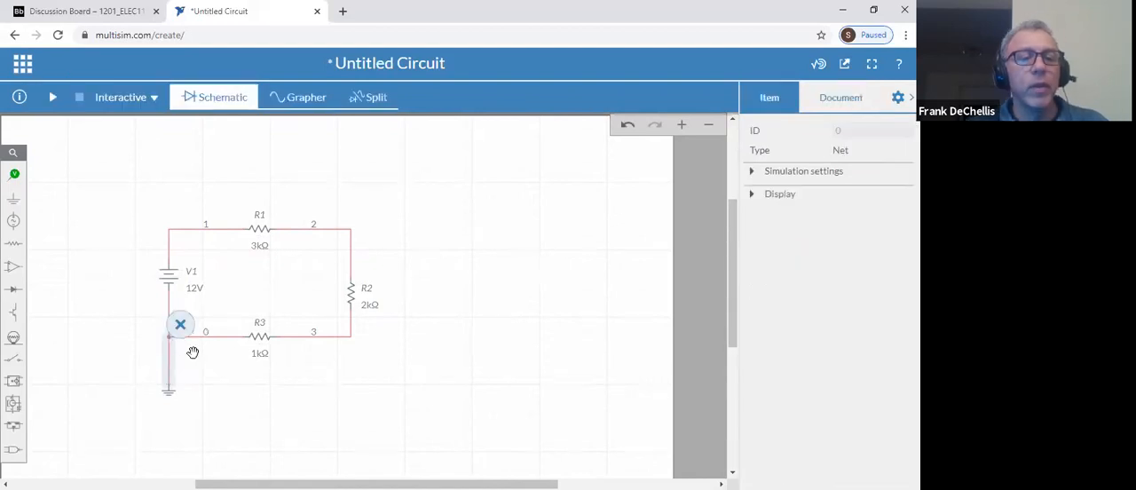
left_click(395, 333)
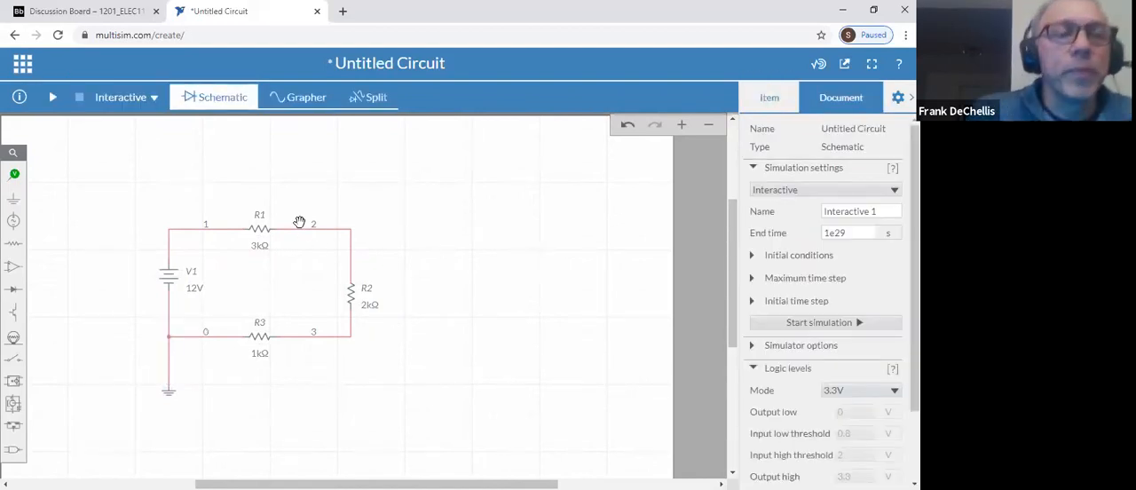
Run the interactive simulation of the circuit briefly, pause it and stop it
left_click(52, 98)
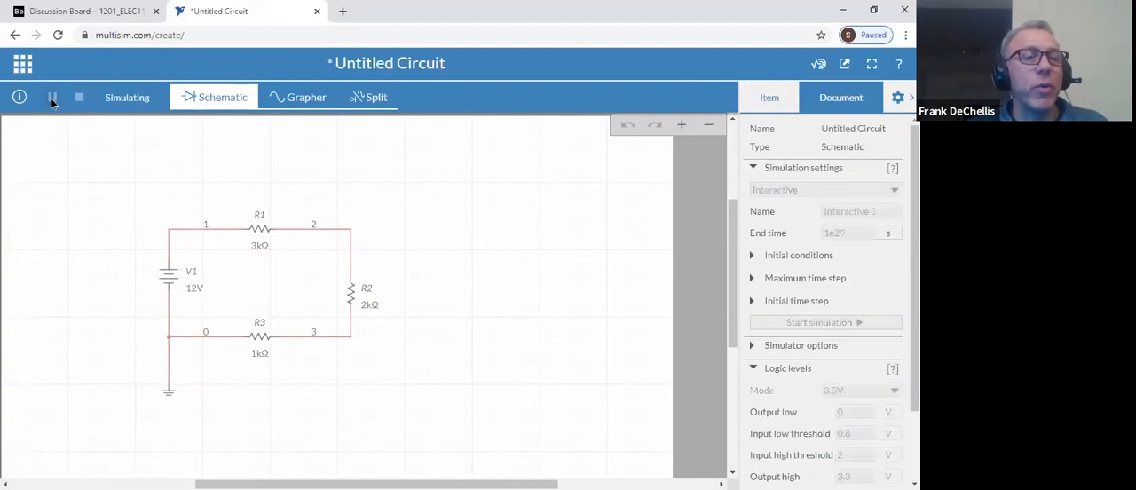
left_click(53, 97)
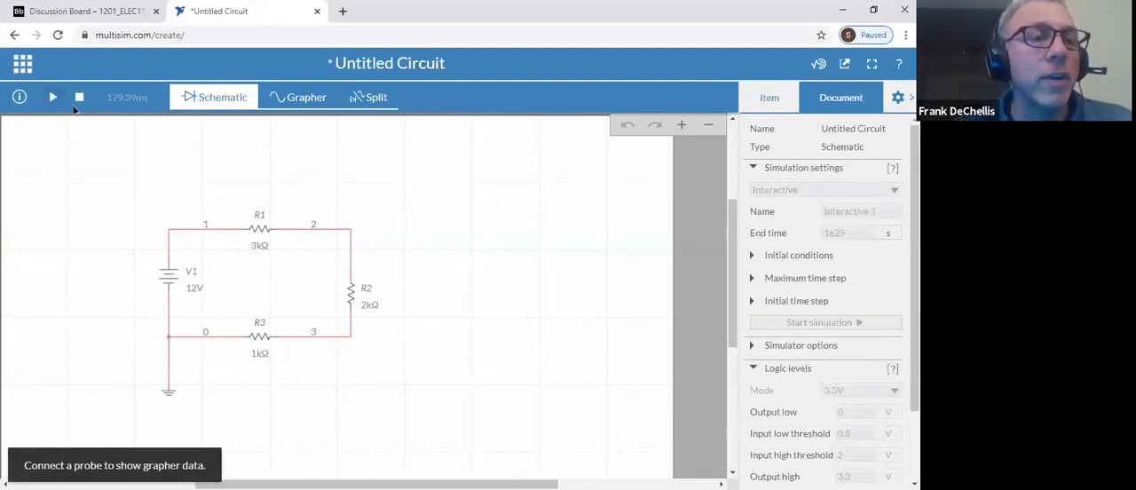
left_click(76, 99)
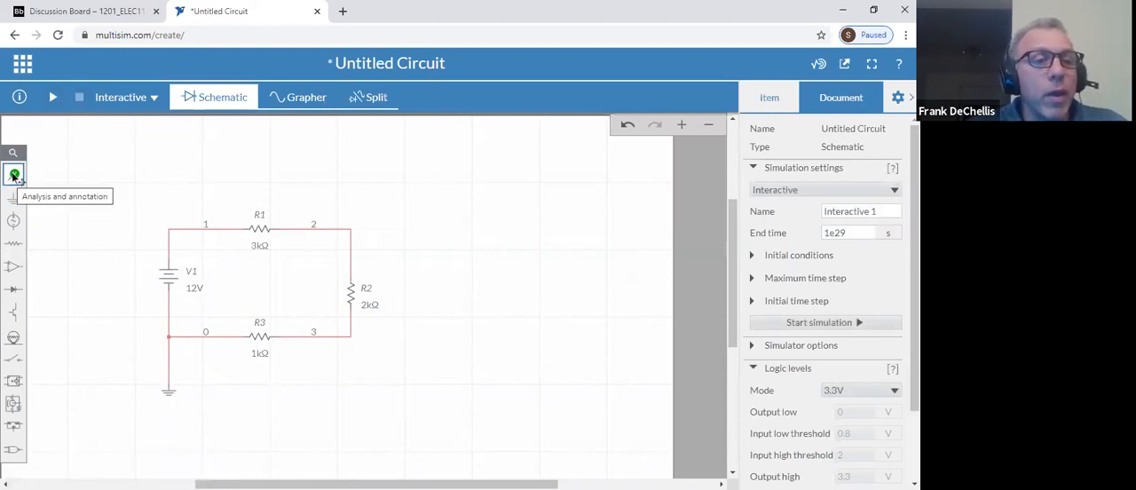
Place voltage probes on net 1 before R1, net 2 between R1 and R2, and net 3 between R2 and R3
left_click(14, 174)
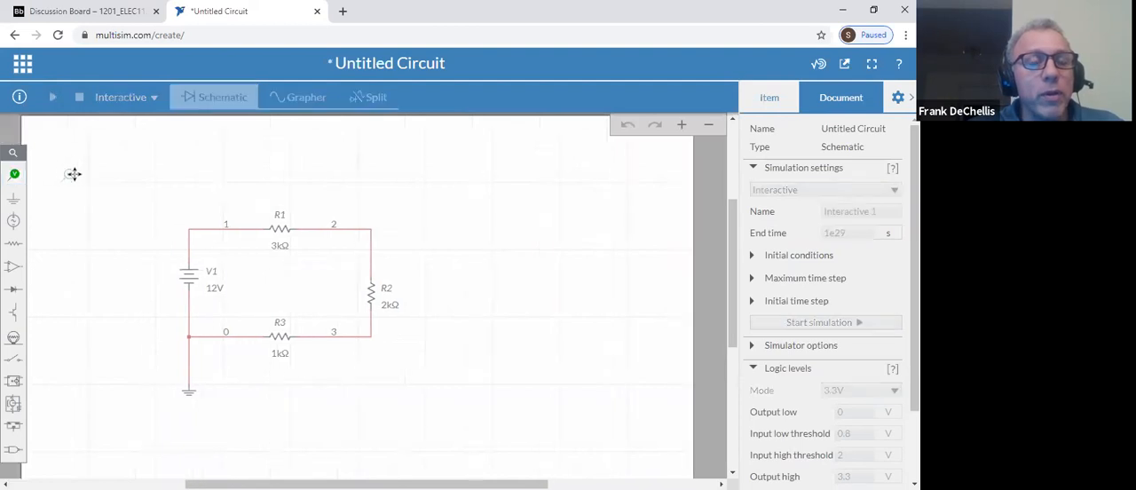
left_click(262, 213)
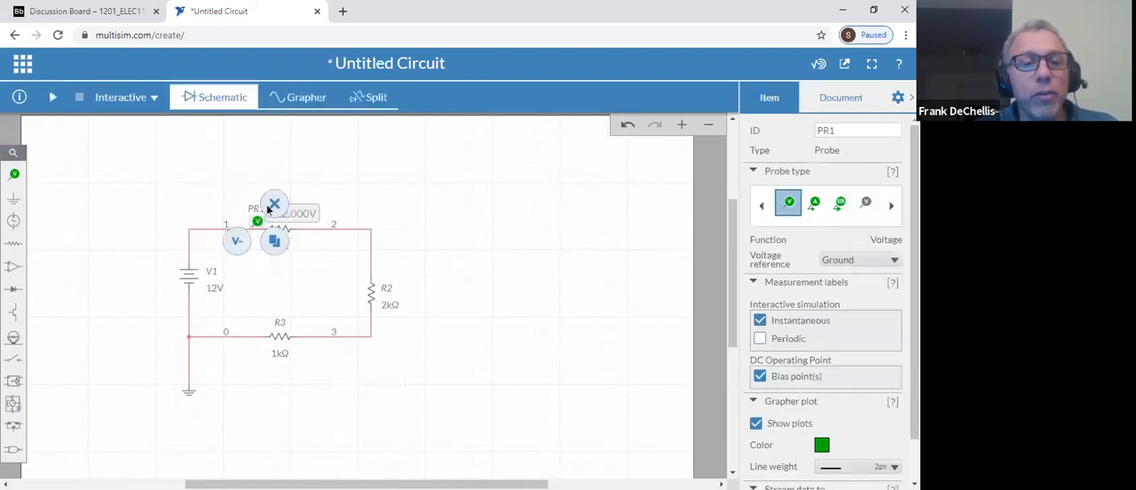
left_click(228, 164)
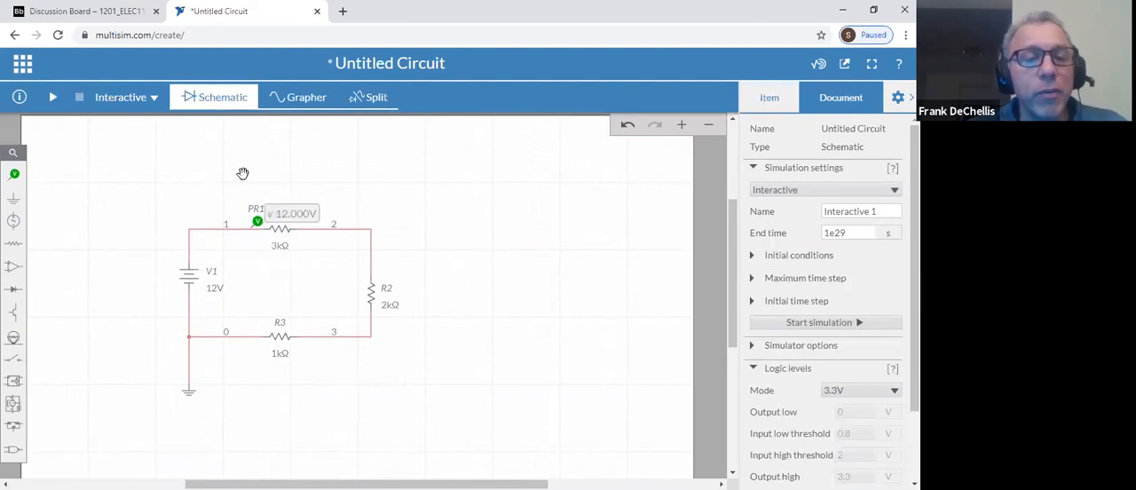
left_click(14, 174)
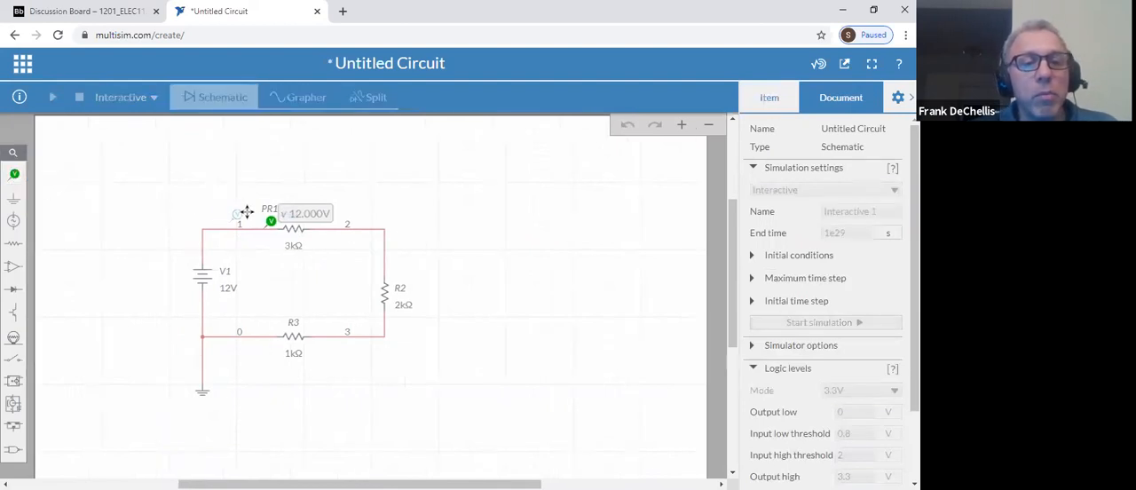
left_click(395, 249)
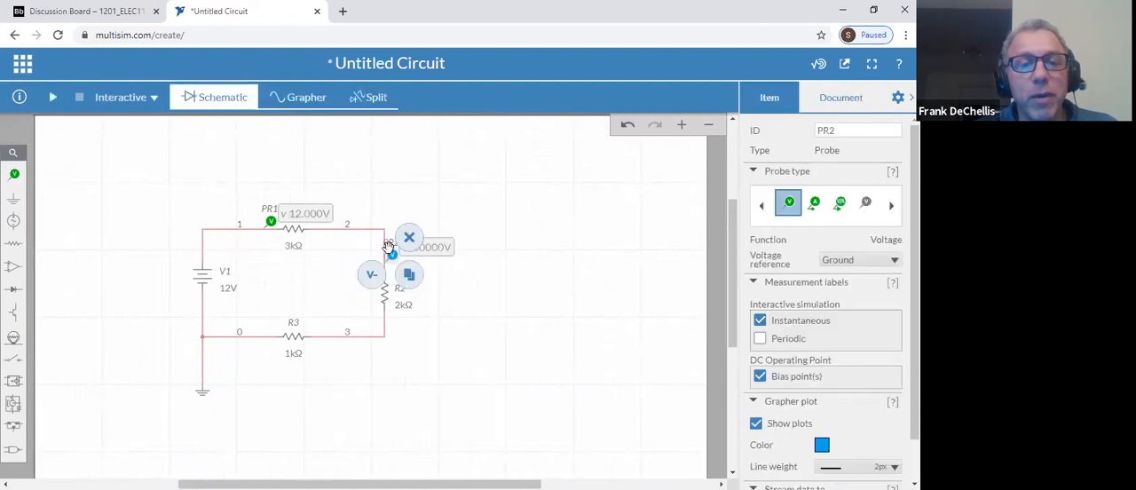
left_click(15, 173)
left_click(66, 204)
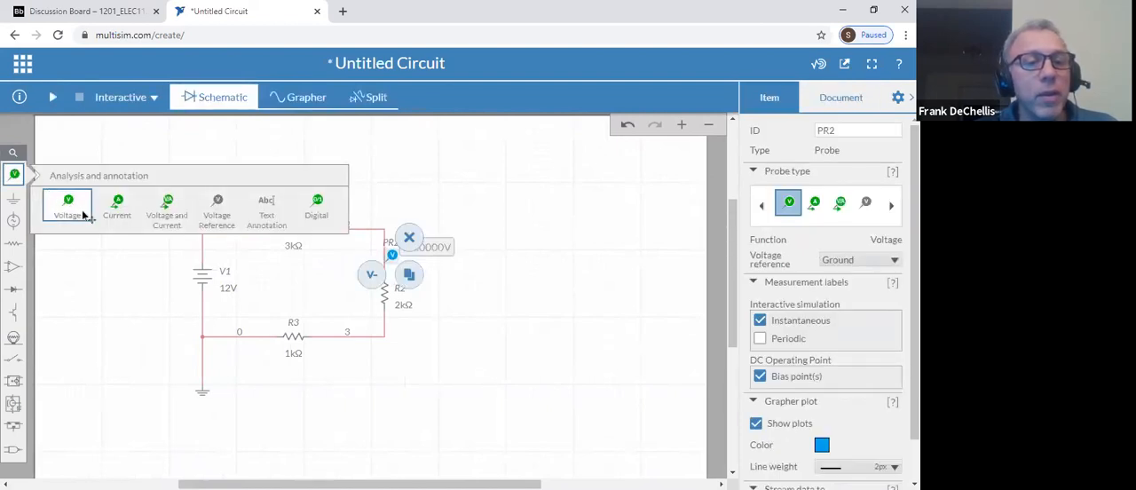
left_click(335, 329)
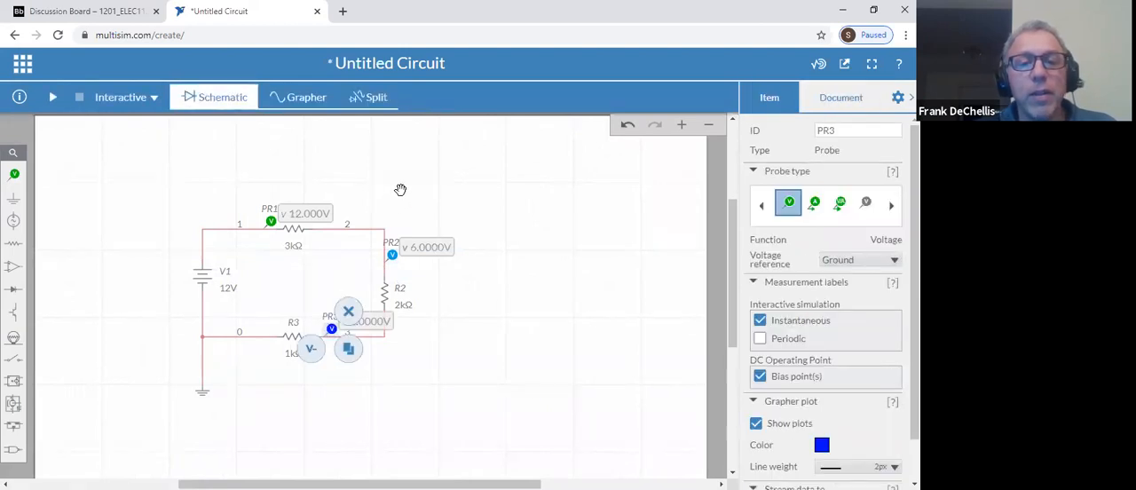
Run the interactive simulation to read the three node voltages against ground, stop it and select probe PR1
left_click(52, 98)
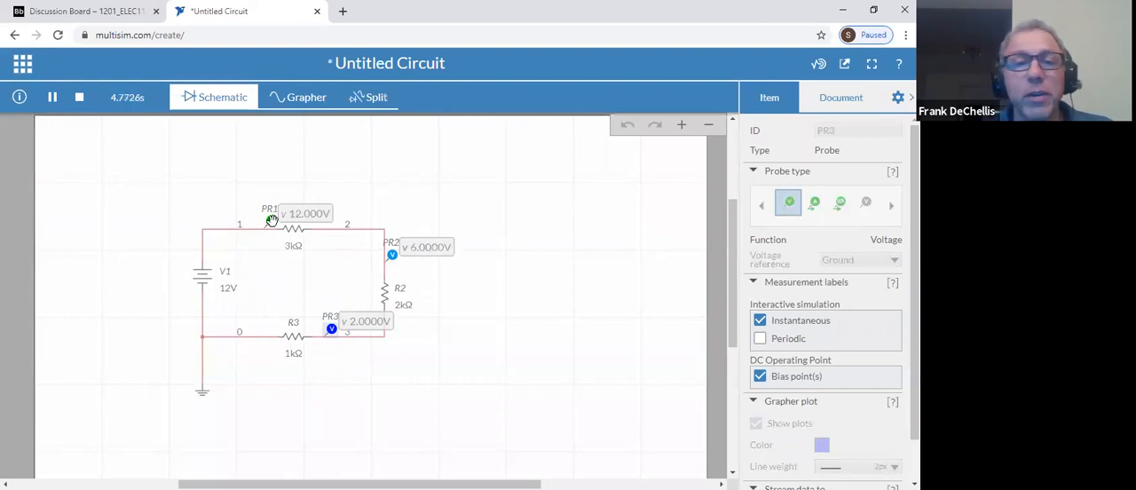
left_click(79, 99)
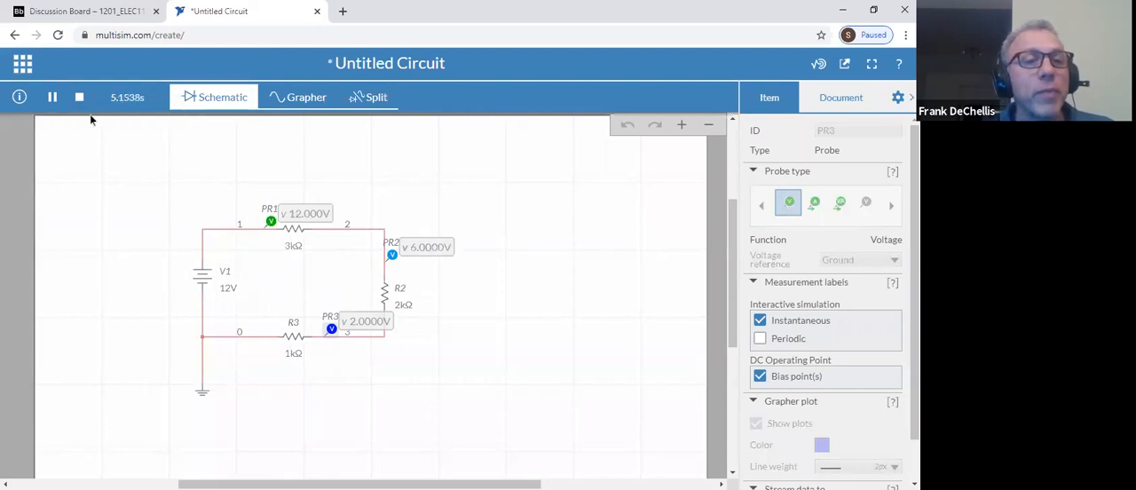
left_click(270, 219)
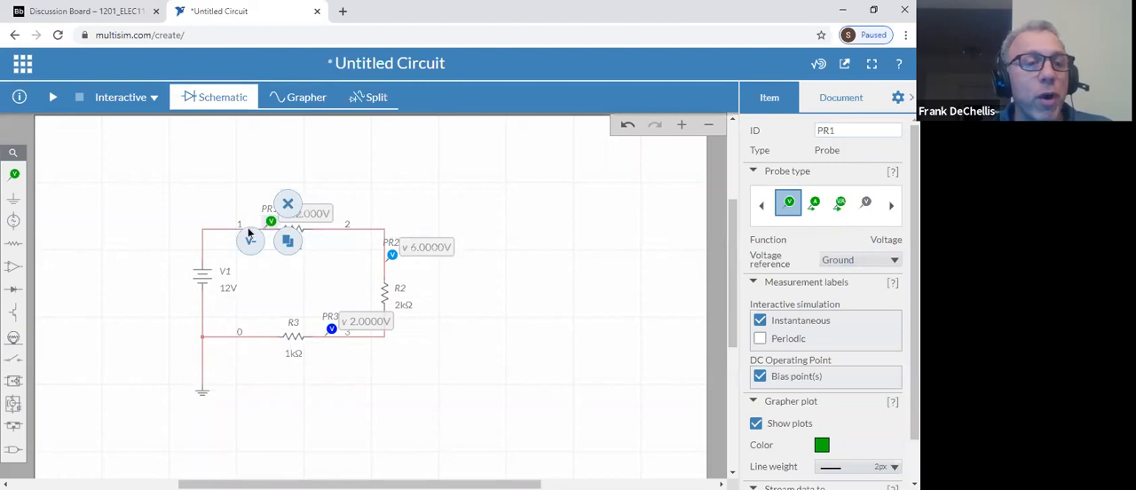
Place a voltage reference on net 2 just after R1 and set probe PR1's voltage reference to REF1
left_click(16, 176)
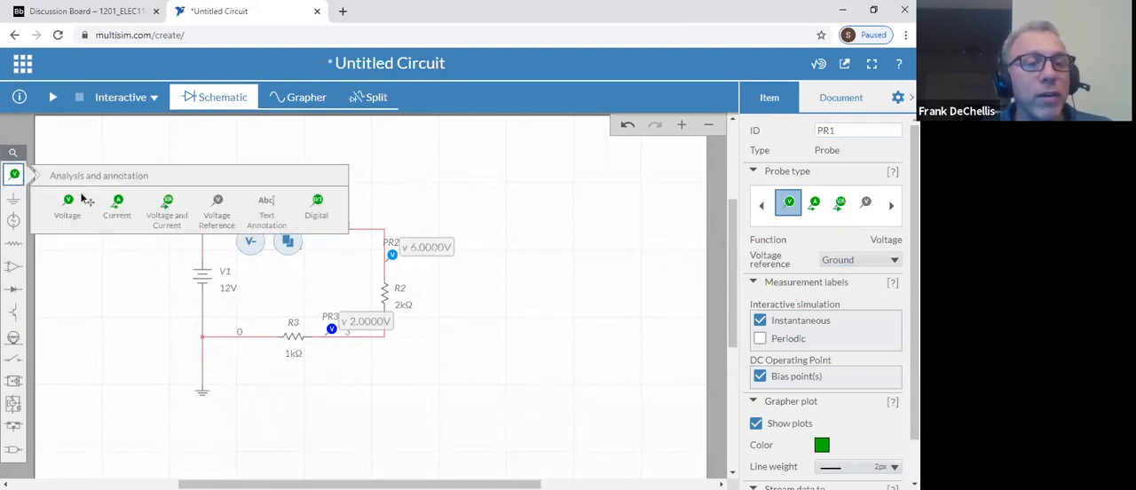
left_click(218, 204)
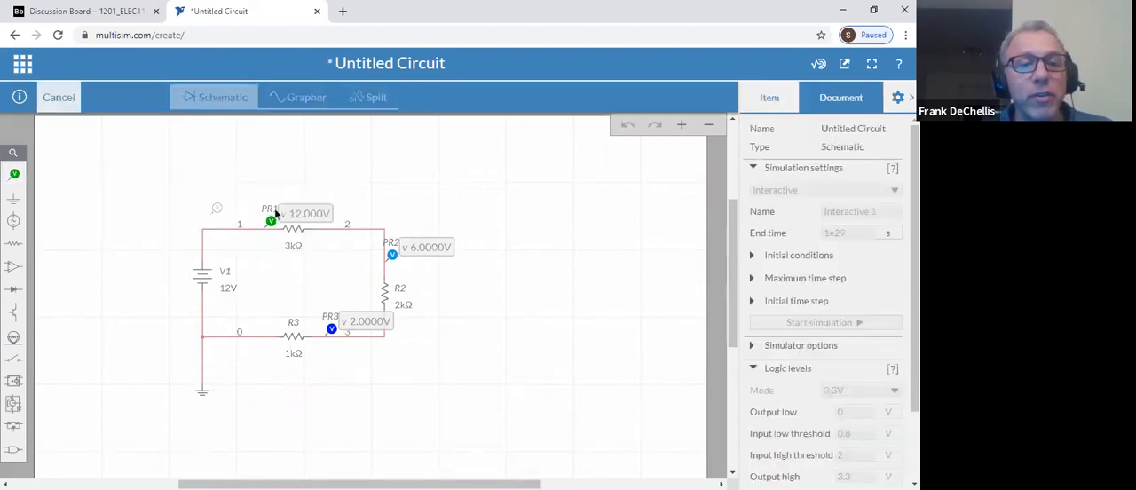
left_click(335, 219)
left_click(399, 208)
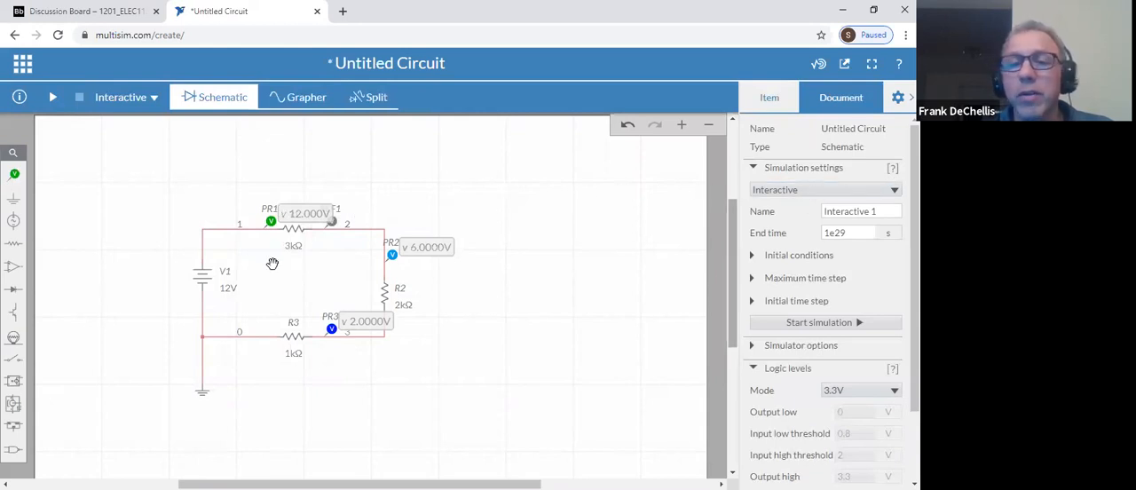
left_click(270, 220)
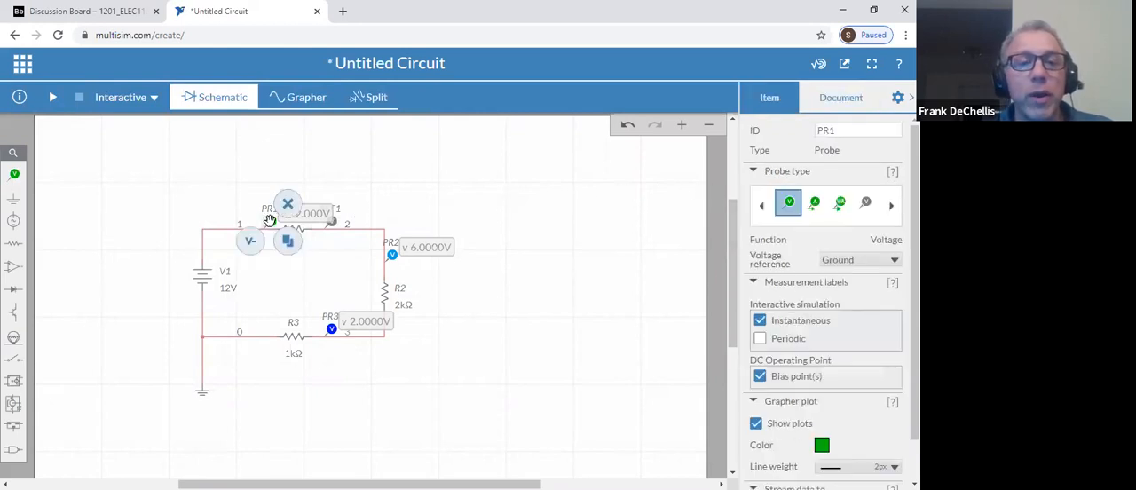
left_click(855, 261)
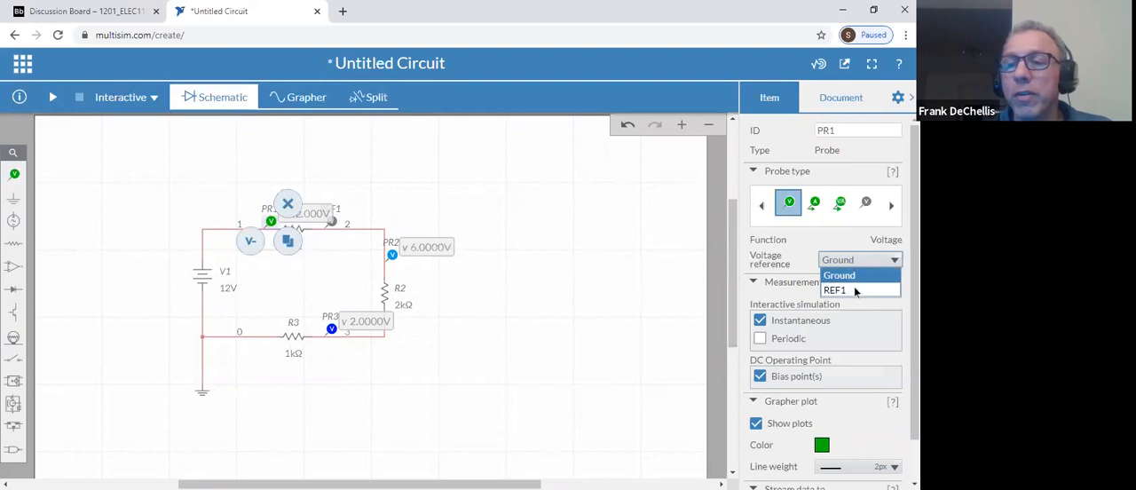
left_click(855, 288)
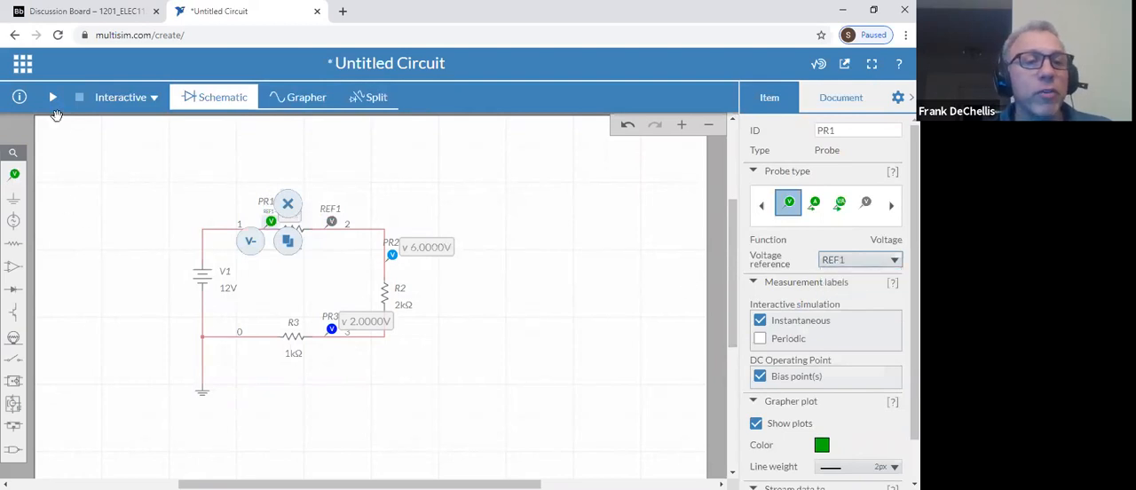
Run and pause the interactive simulation to examine the voltage across R1 at probe PR1, and stop it
left_click(53, 99)
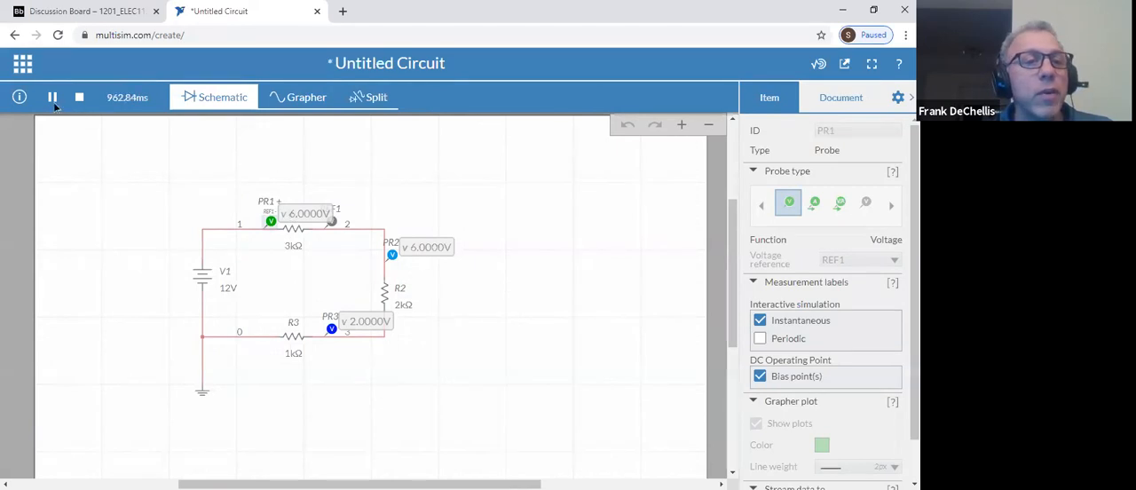
left_click(51, 100)
left_click(296, 221)
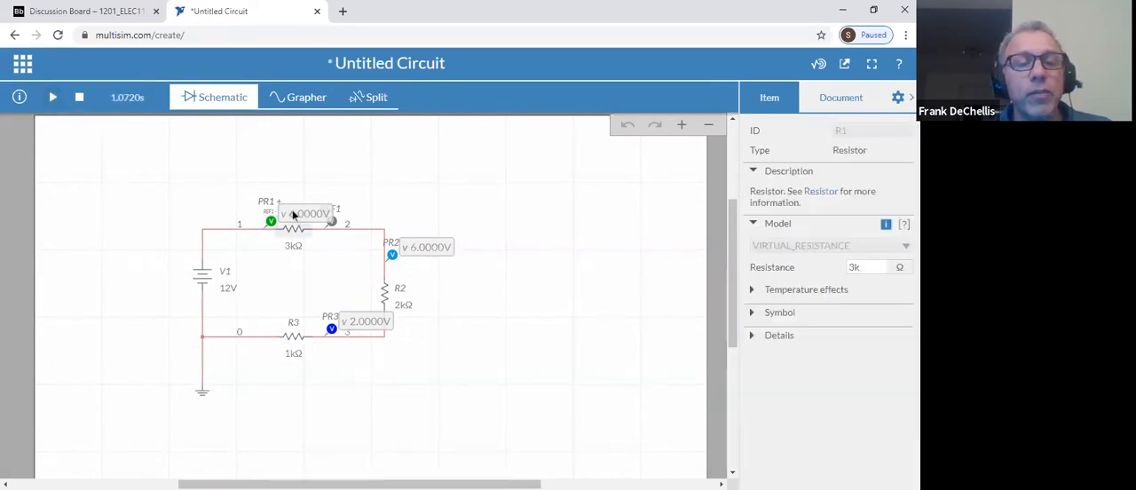
left_click(269, 218)
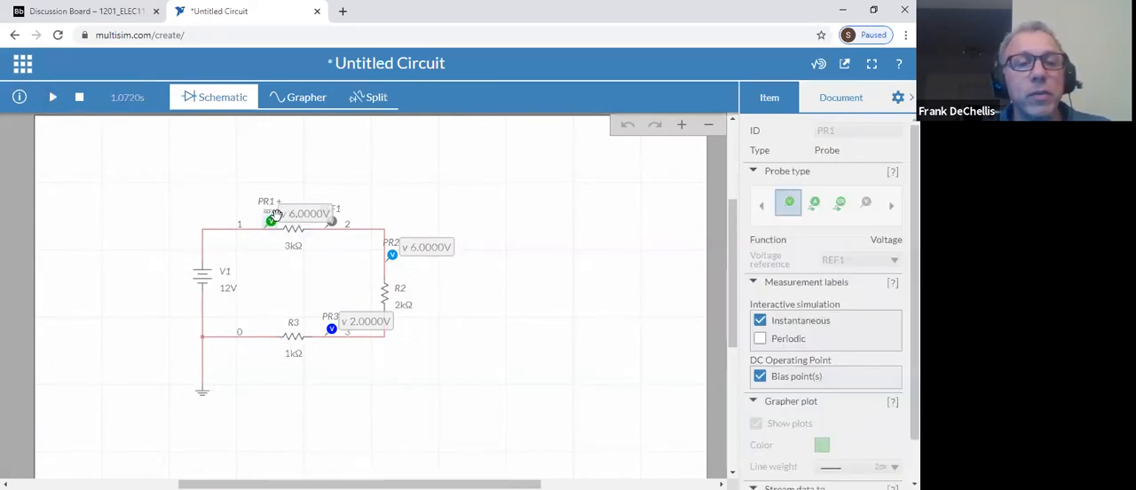
scroll(280, 213, "down", 1)
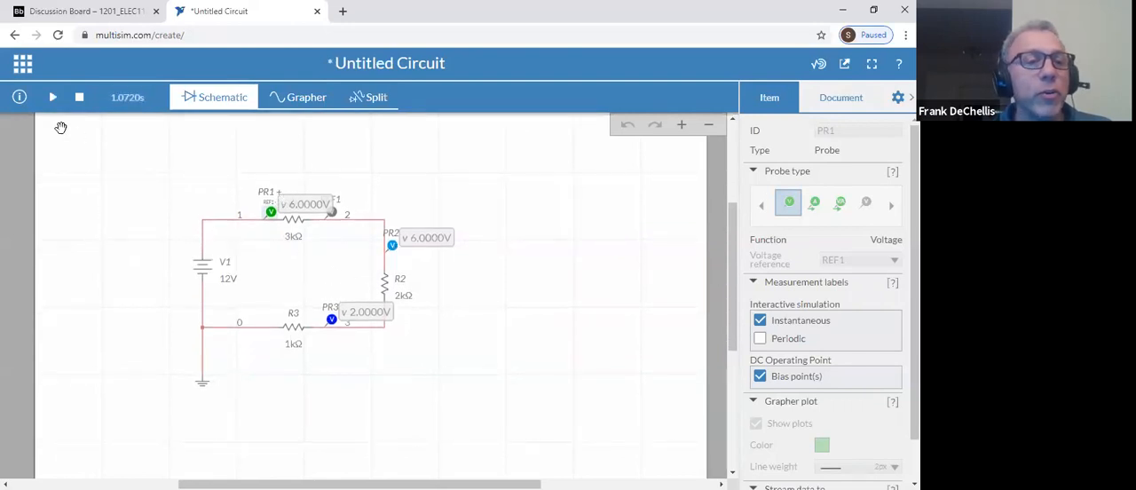
left_click(125, 236)
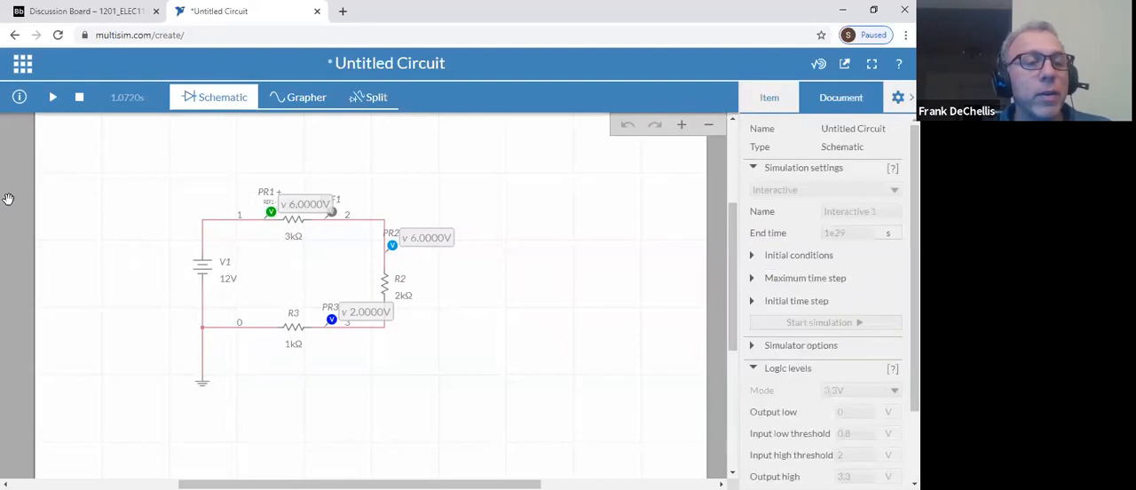
left_click(79, 97)
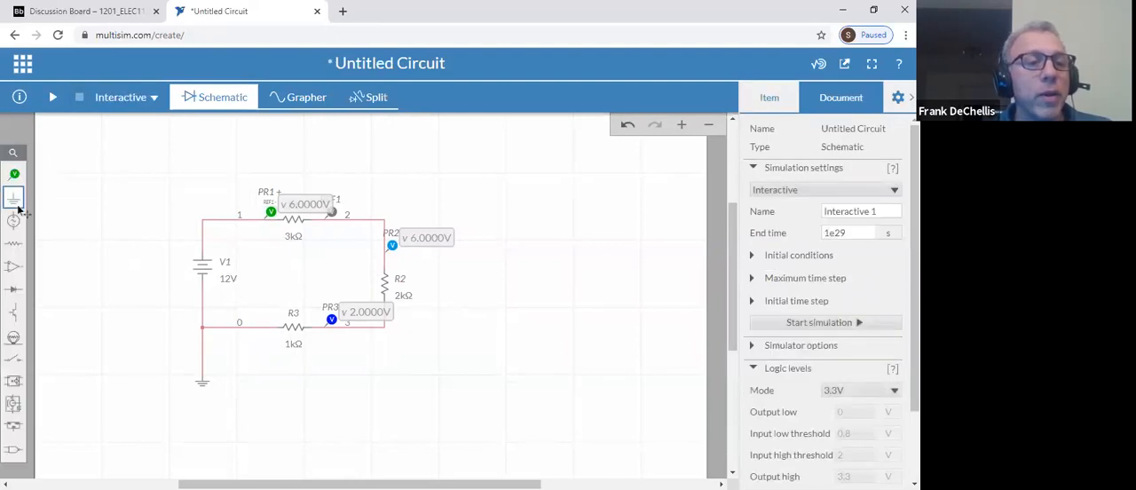
Place voltage references on net 3 just below R2 and on net 0 between R3 and the source
left_click(14, 174)
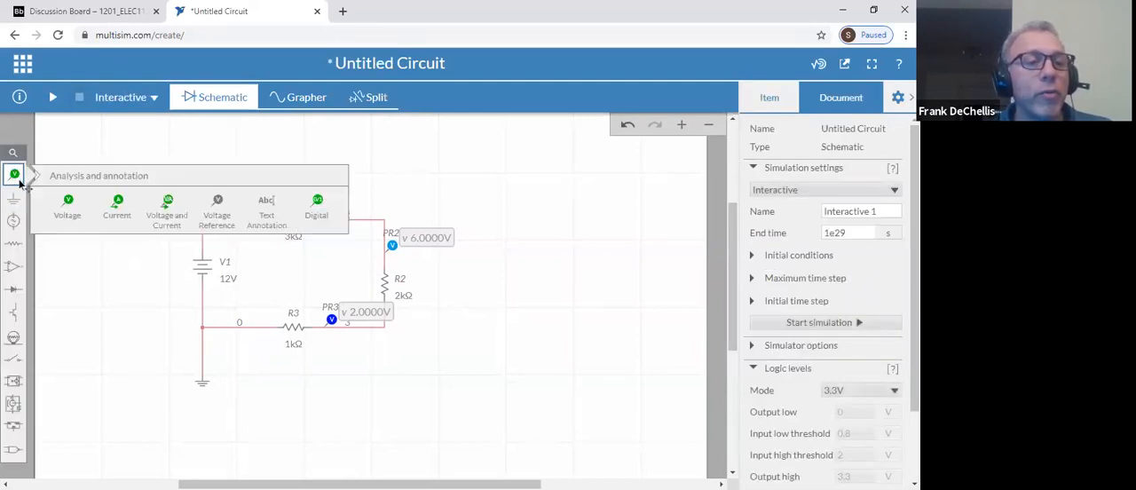
left_click(222, 219)
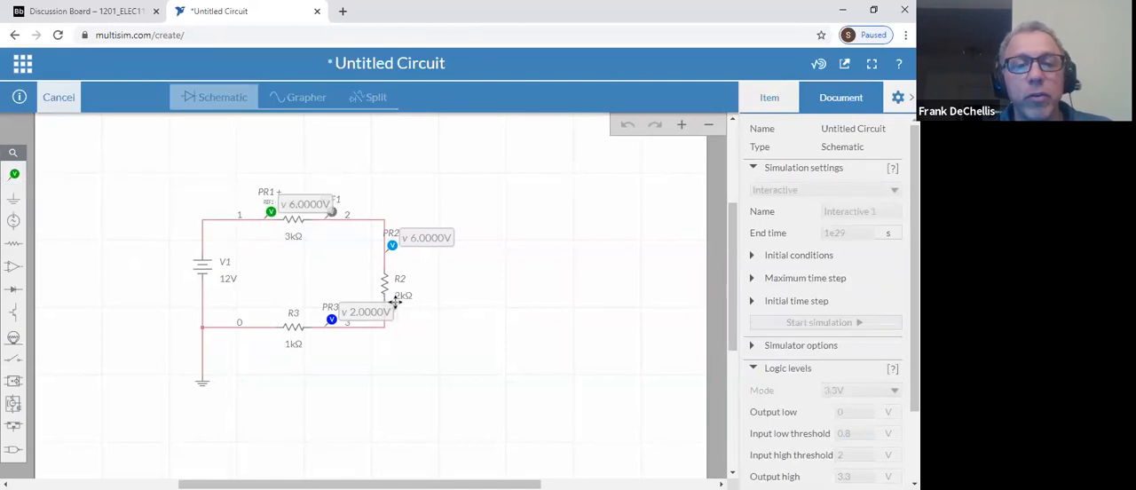
left_click(395, 302)
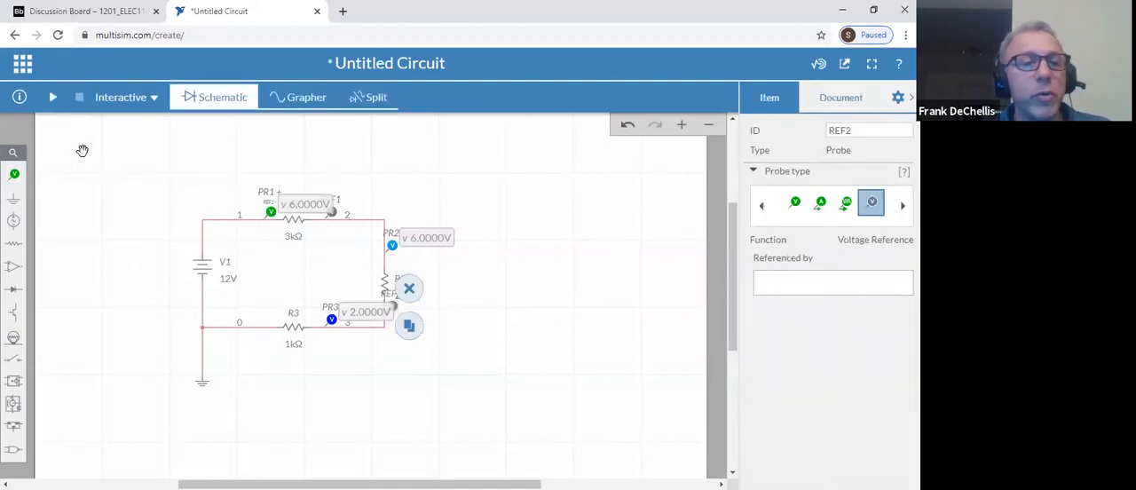
left_click(15, 174)
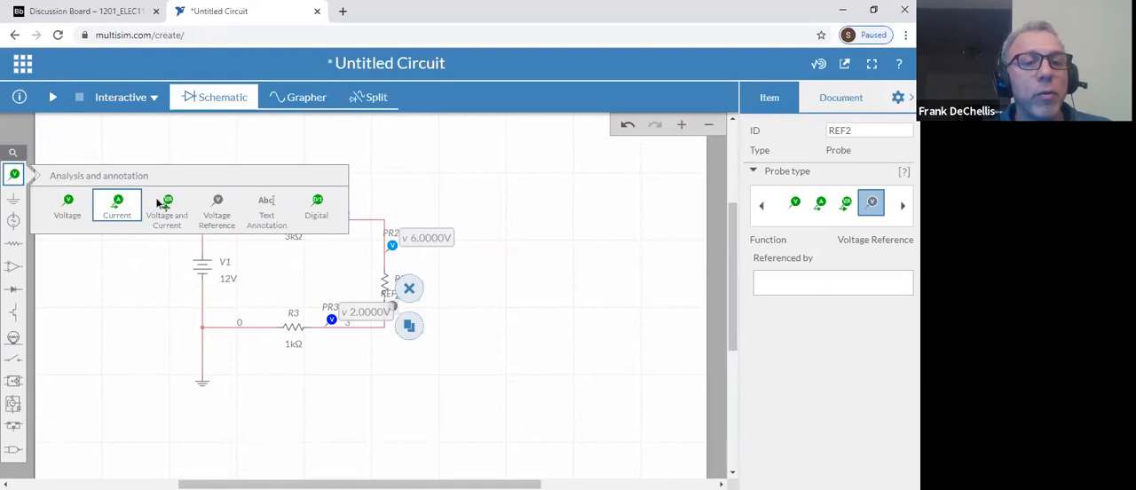
left_click(269, 315)
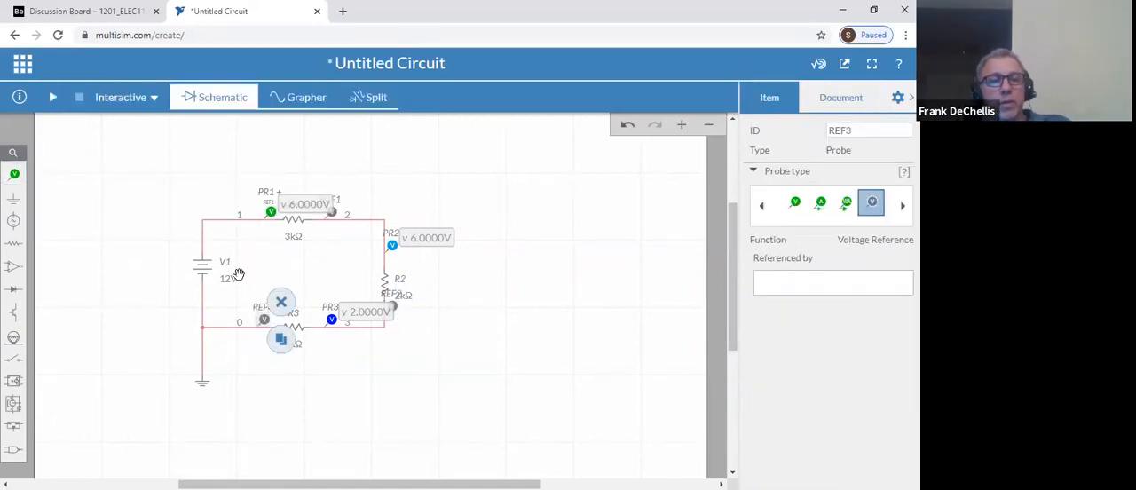
Set the voltage reference of probe PR2 to REF2 and of probe PR3 to REF3
left_click(393, 246)
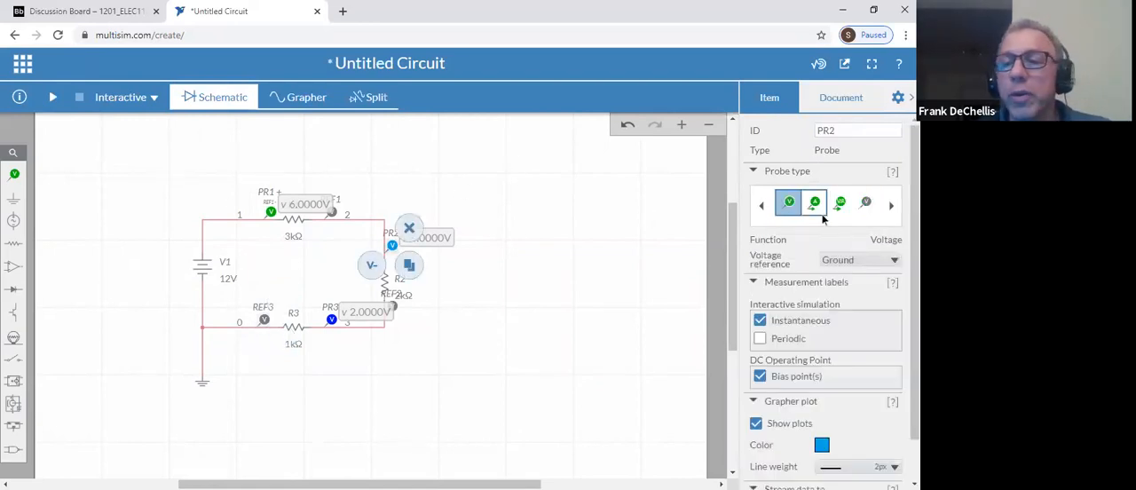
left_click(847, 260)
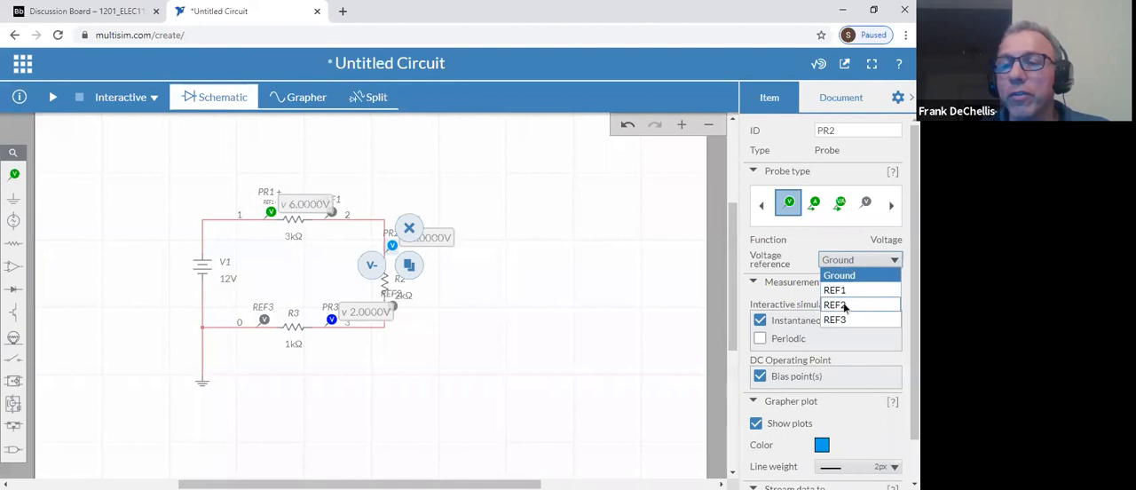
left_click(830, 304)
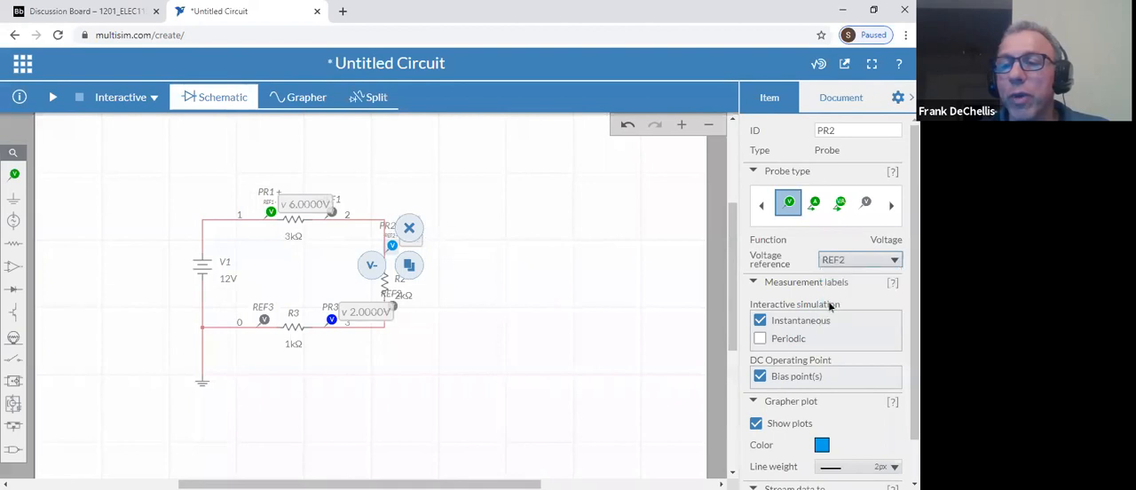
left_click(296, 325)
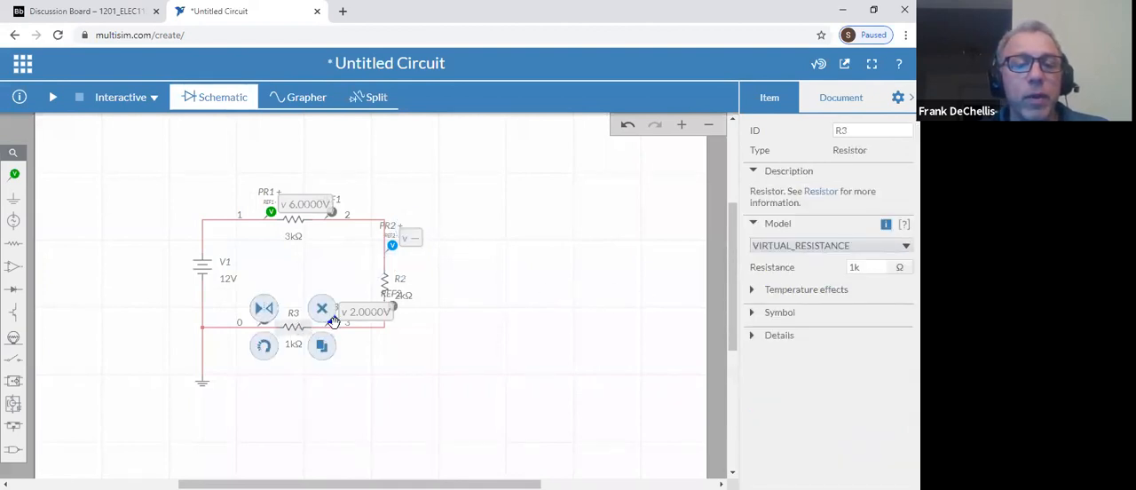
left_click(332, 322)
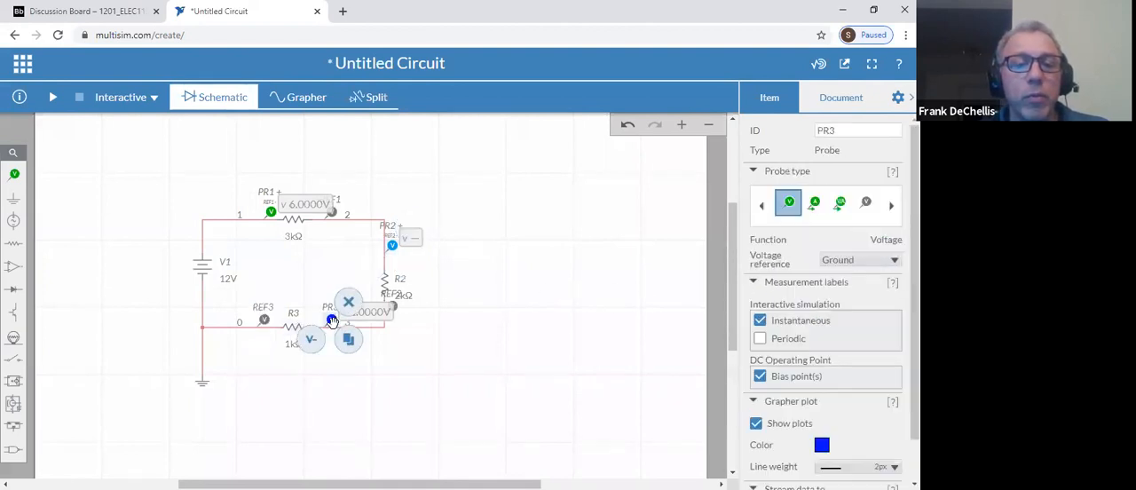
left_click(860, 259)
left_click(835, 320)
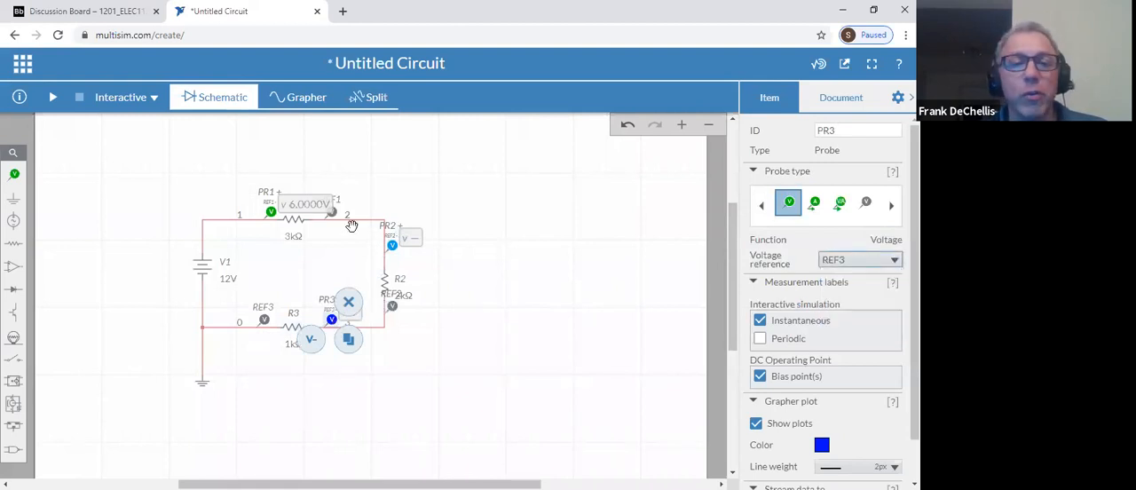
Run the interactive simulation to read the voltage drops across all three resistors, and stop it
left_click(52, 97)
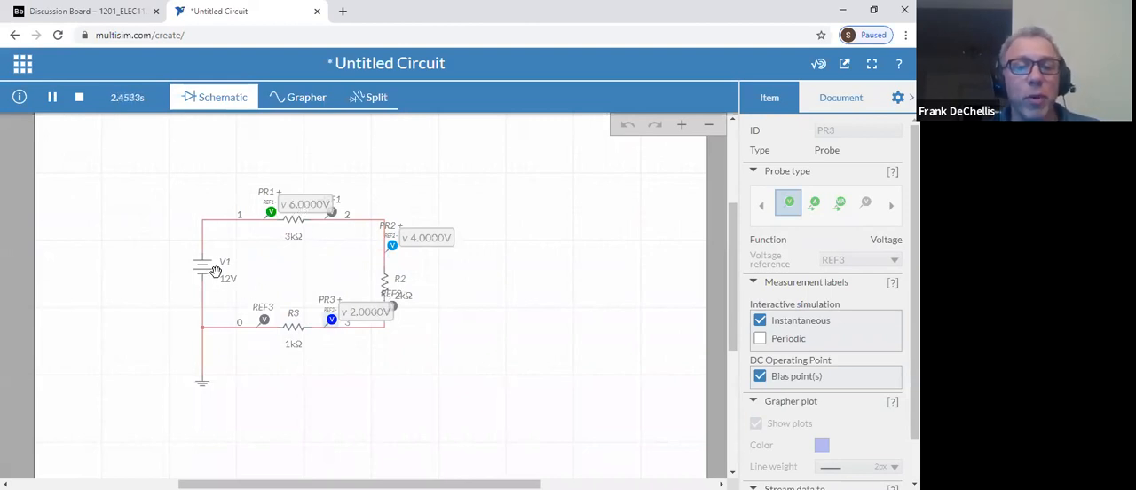
left_click(77, 99)
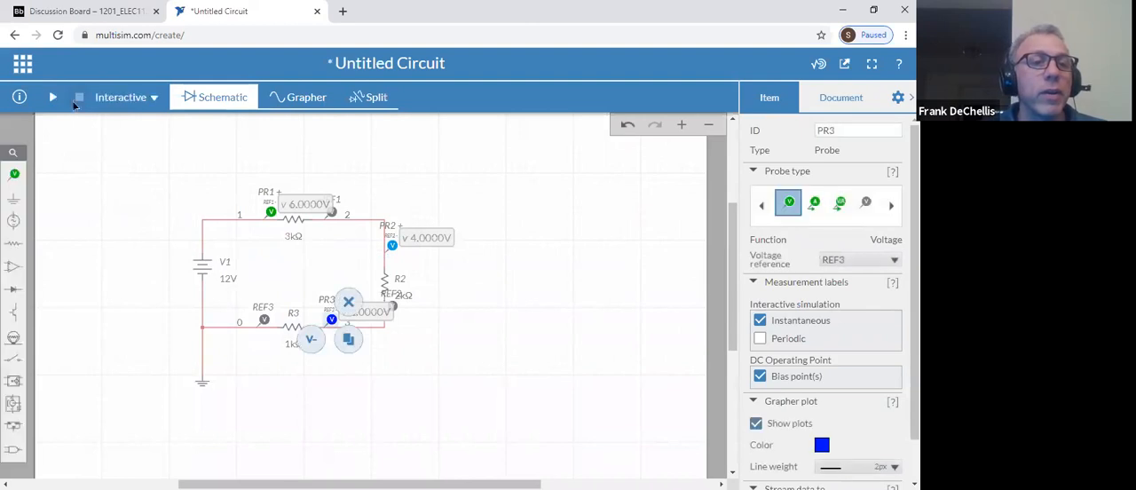
Place a current probe on net 1 between V1 and R1, and run the simulation briefly to read the current
left_click(14, 174)
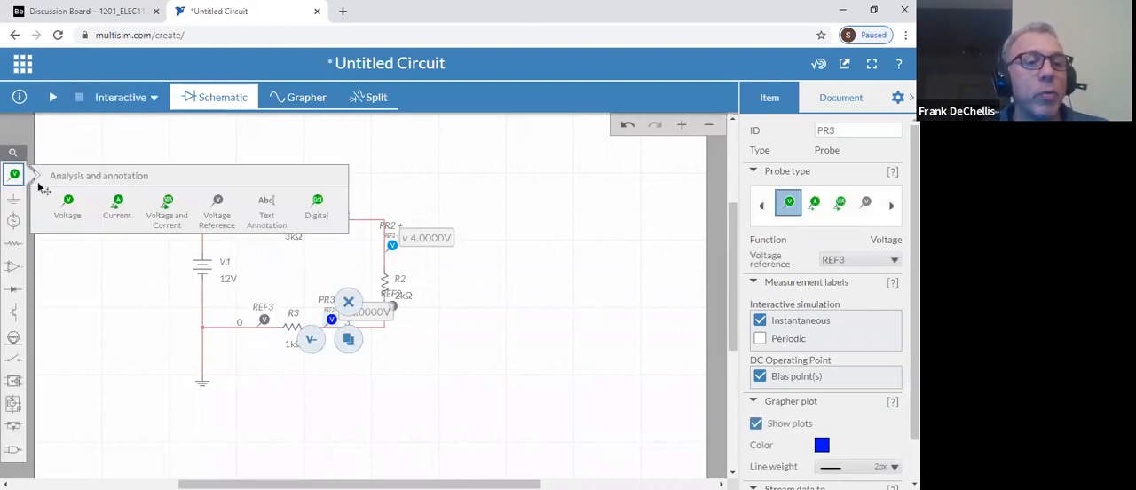
left_click(118, 202)
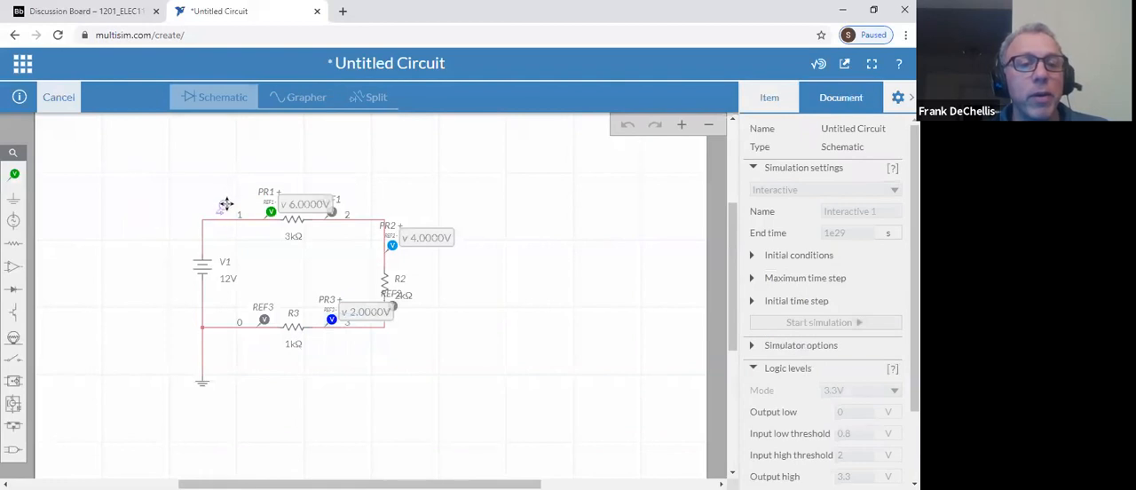
left_click(227, 205)
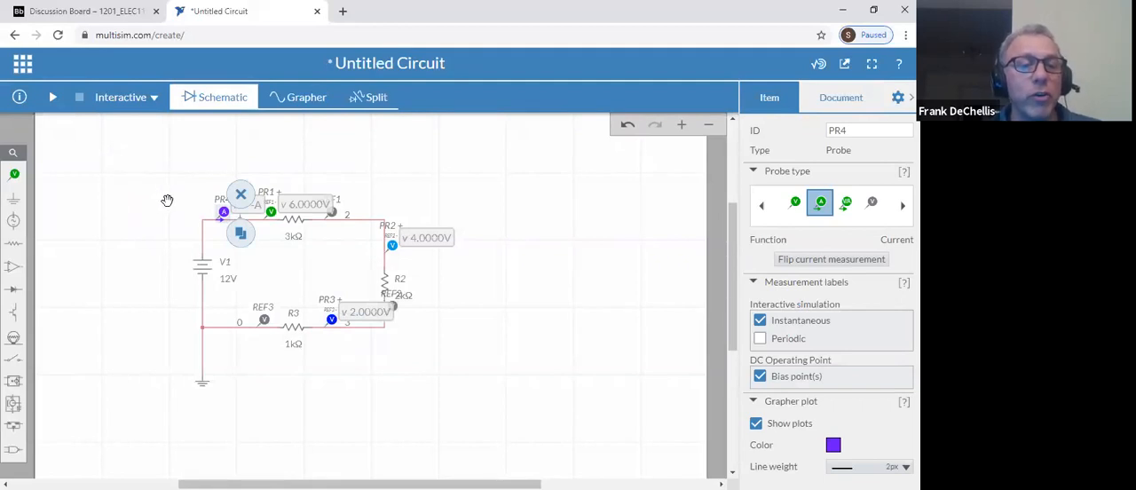
left_click(51, 97)
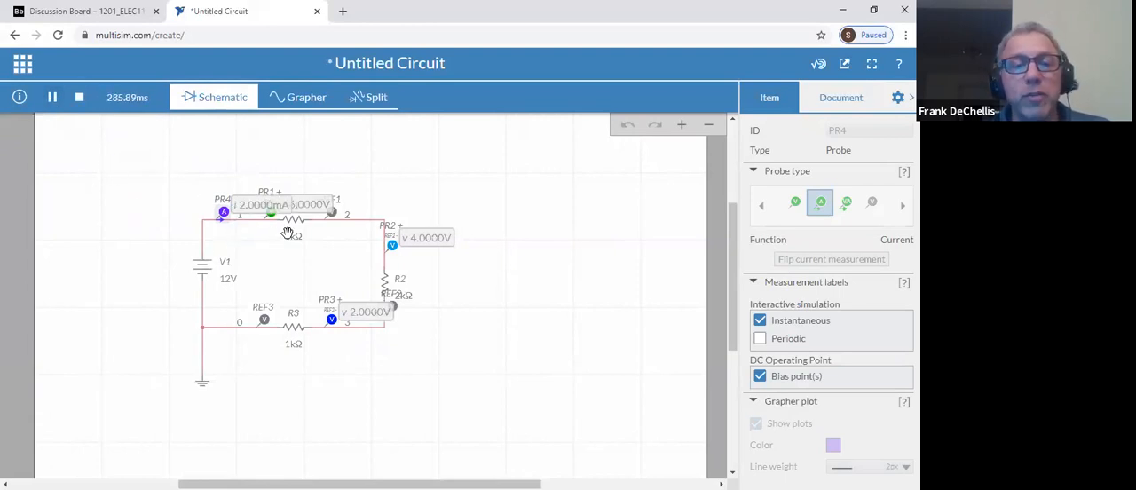
left_click(78, 97)
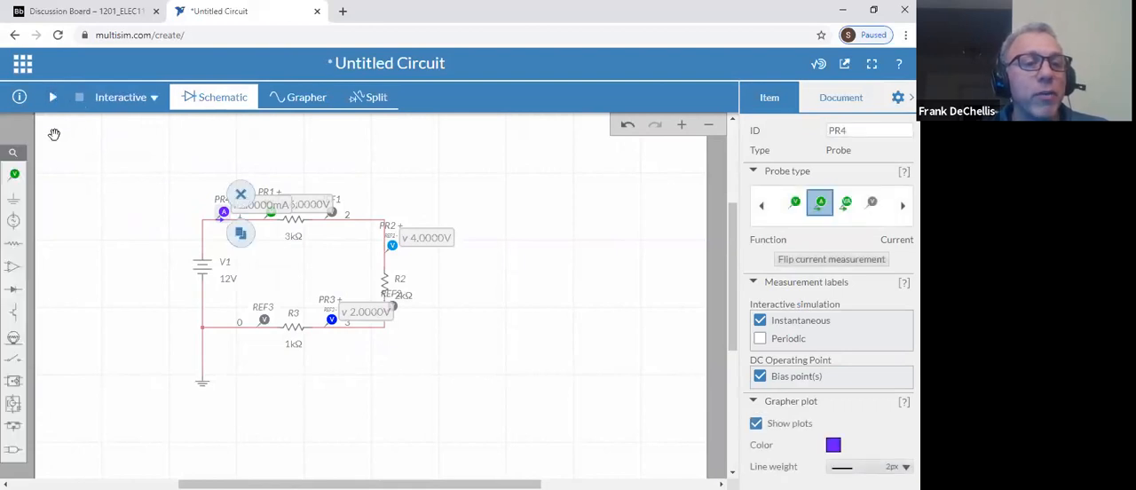
Place a second current probe on net 0, between the ground junction and REF3
left_click(14, 174)
left_click(117, 208)
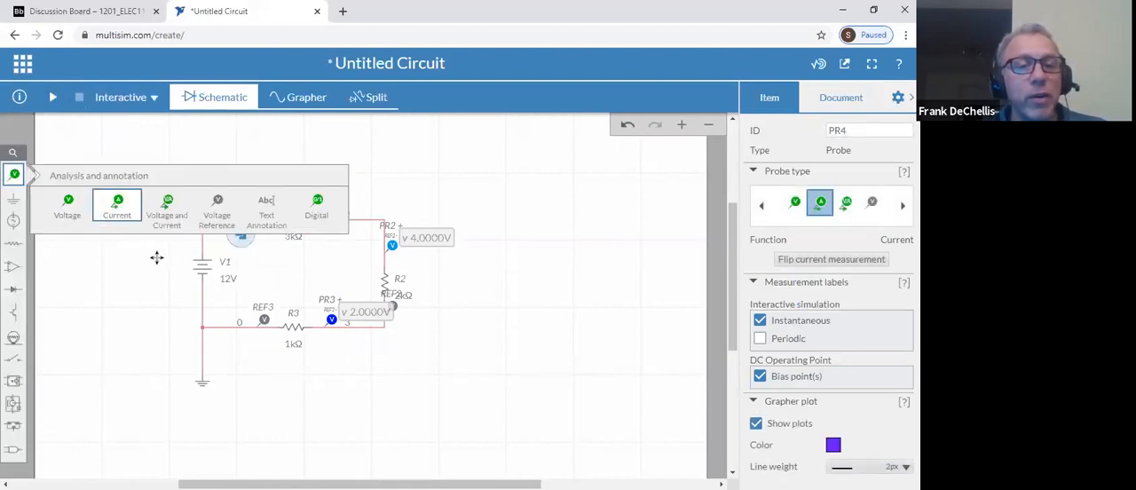
left_click(233, 314)
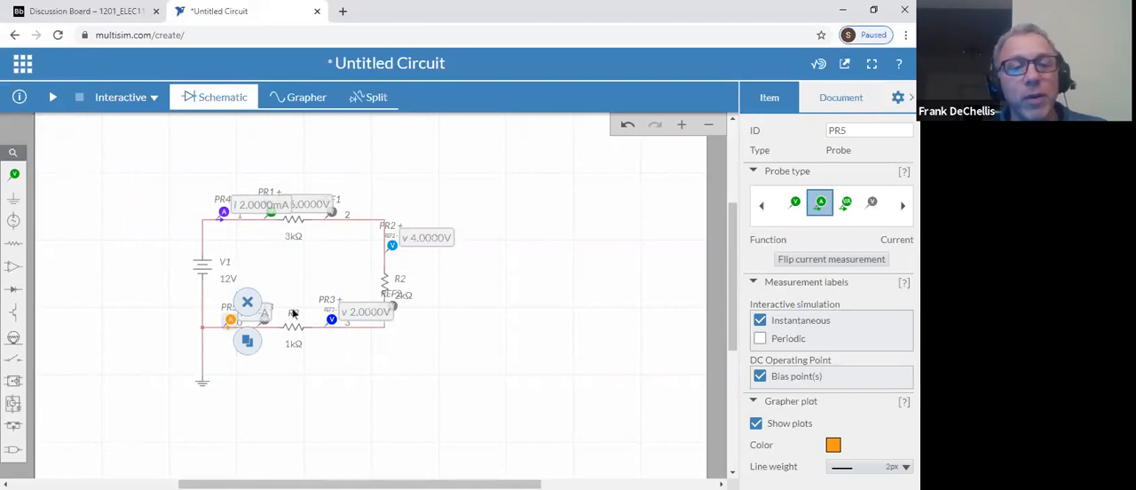
Flip the current measurement direction of probe PR5, running the interactive simulation before and after to compare its reading
left_click(53, 97)
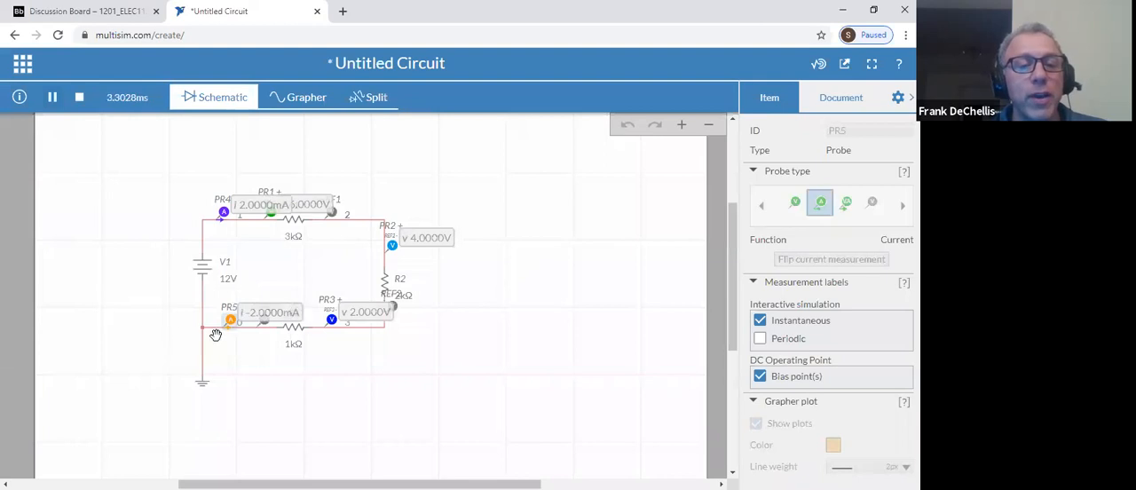
left_click(79, 97)
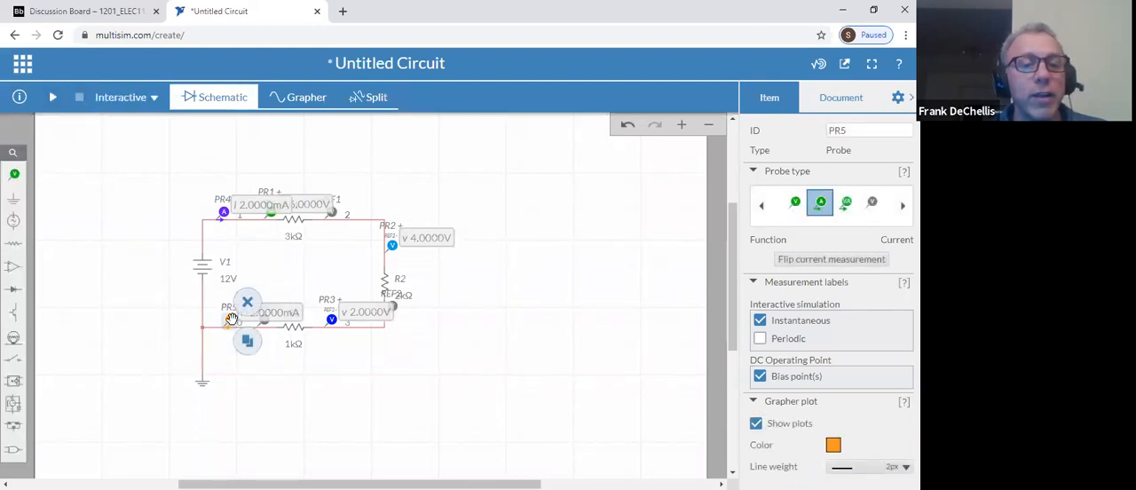
left_click(798, 261)
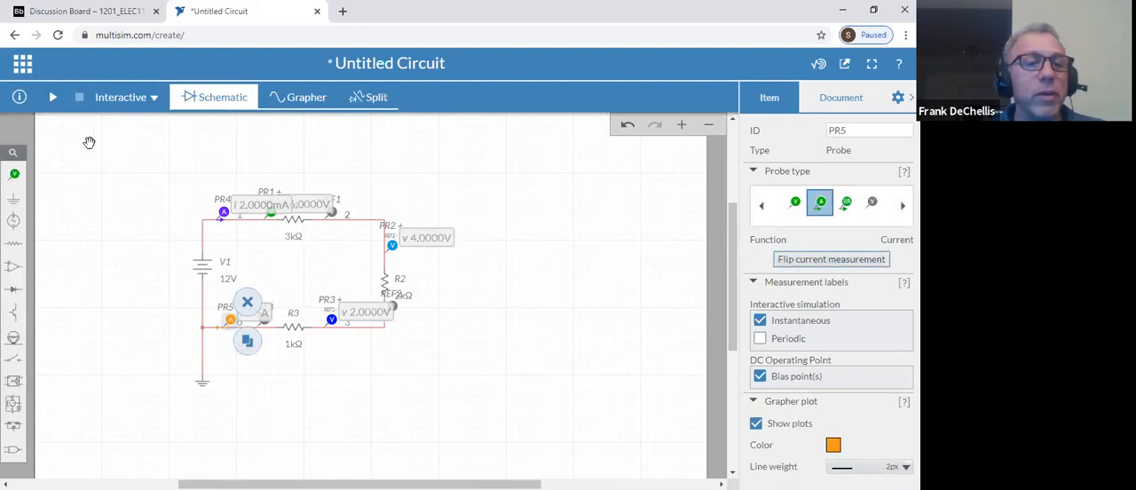
left_click(52, 97)
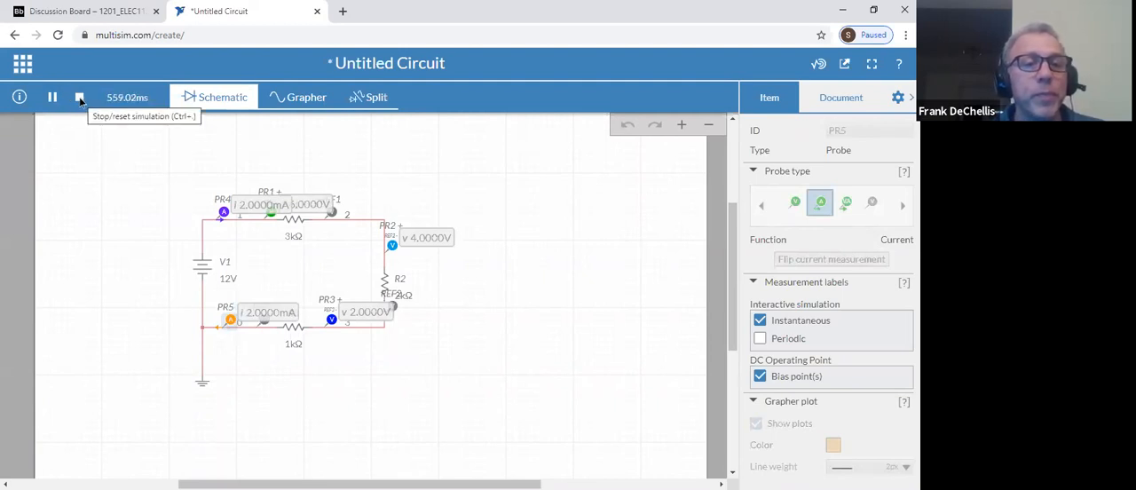
left_click(79, 98)
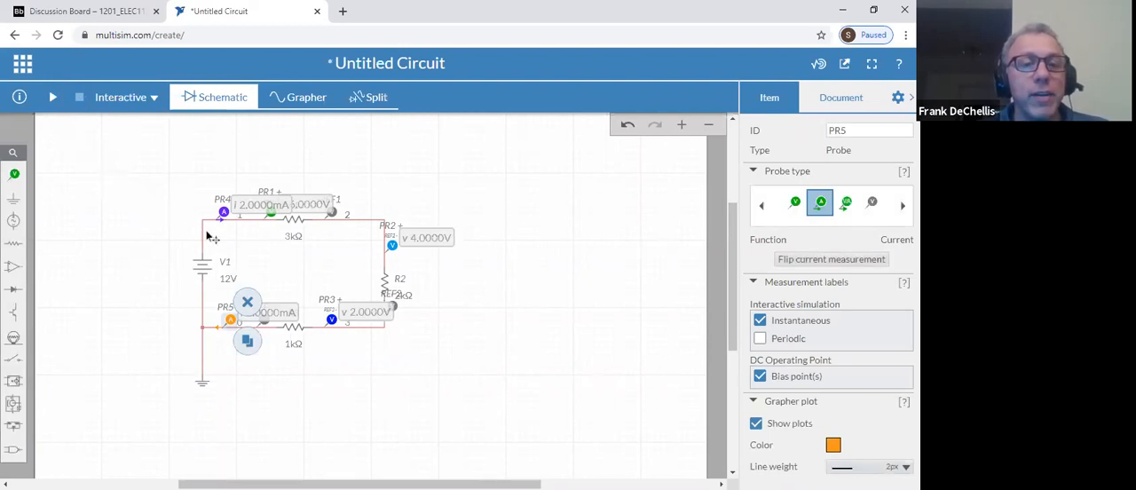
Replace the DC source V1 with an AC voltage source placed in the same position
left_click(202, 264)
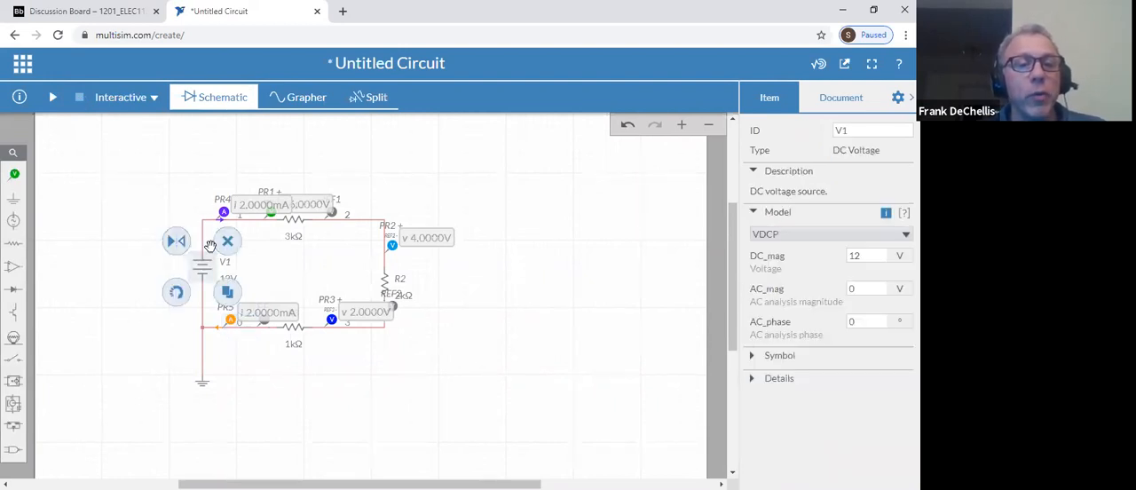
left_click(225, 243)
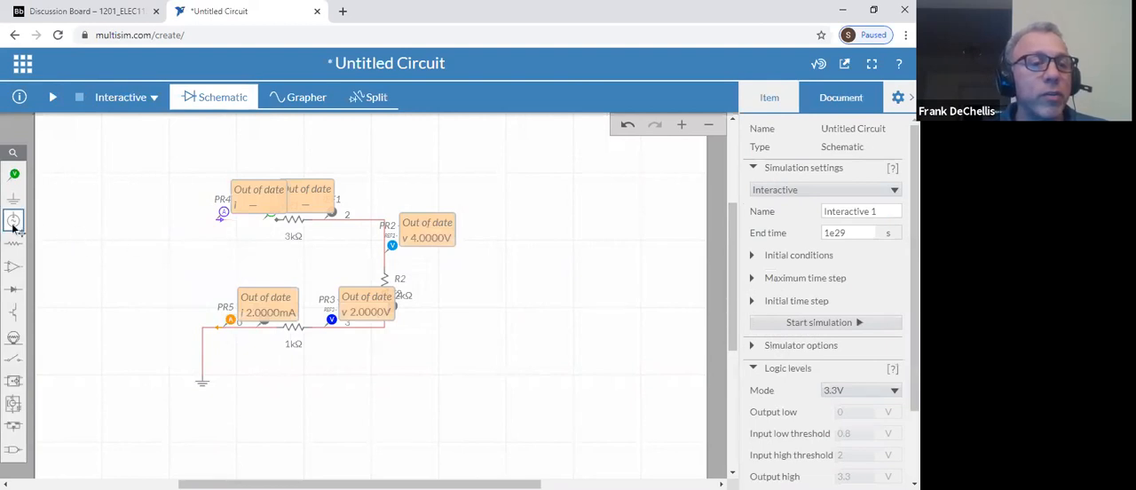
left_click_drag(13, 221, 203, 273)
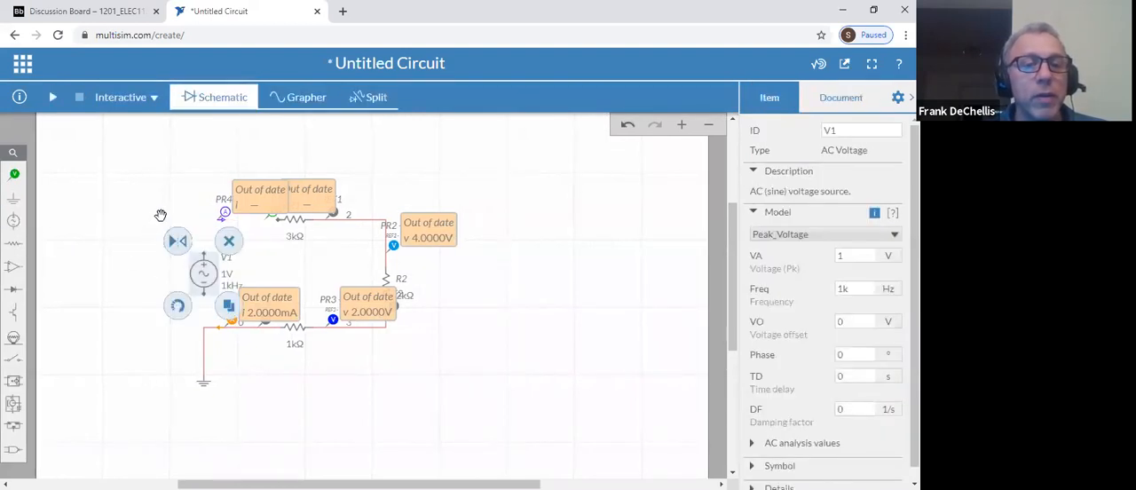
left_click(159, 215)
Wire the AC source to R1 and to the ground junction, and run the simulation briefly to read the probes
left_click(205, 254)
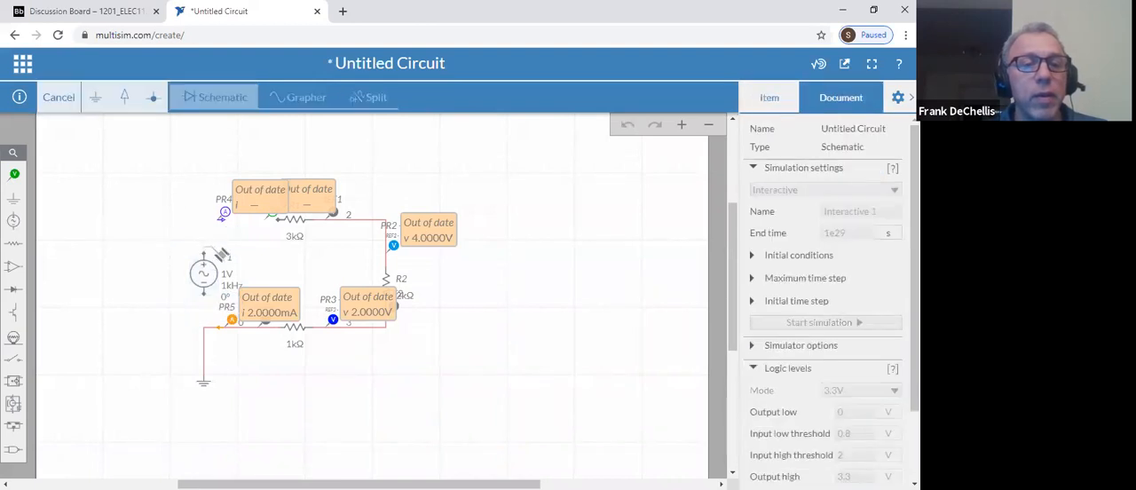
left_click(282, 222)
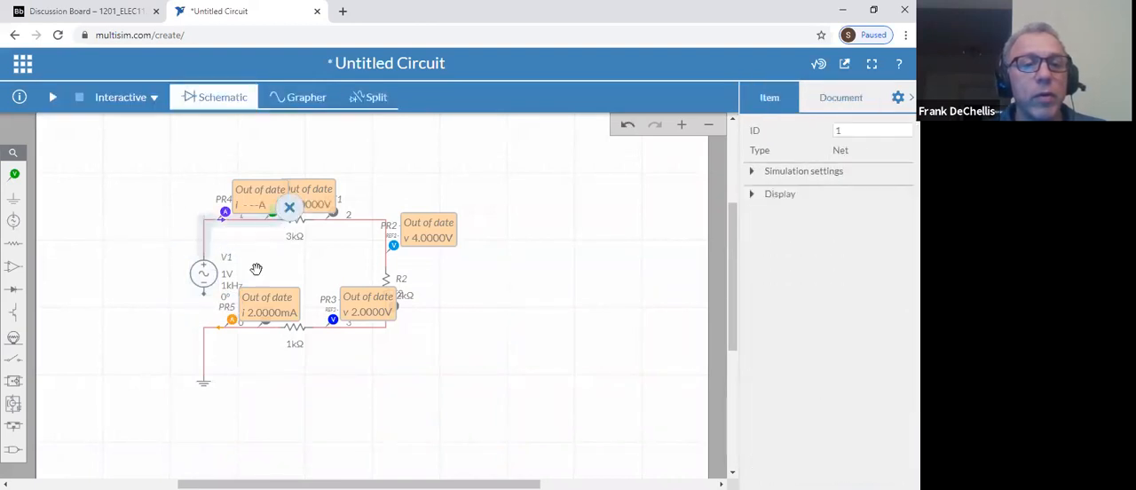
left_click(204, 298)
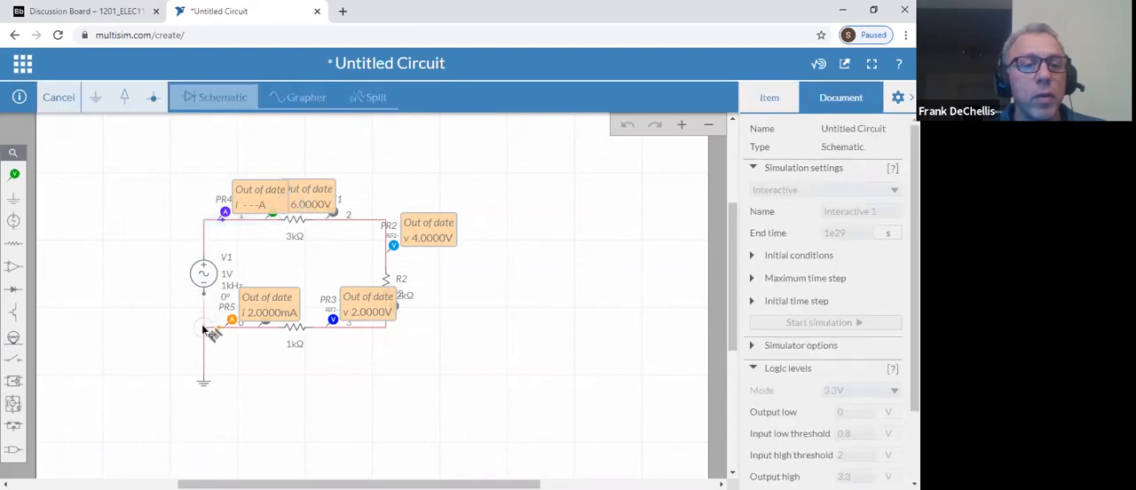
left_click(204, 329)
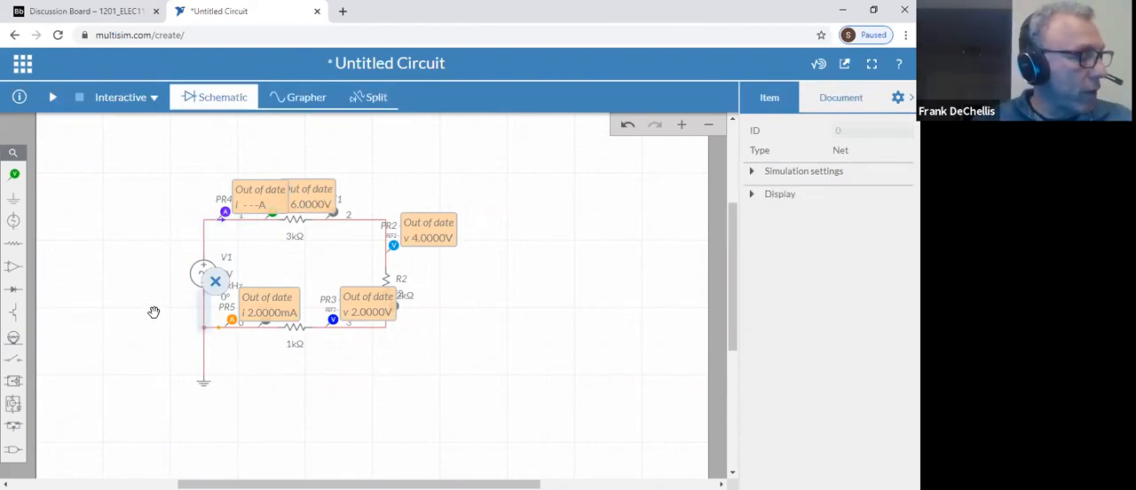
left_click(159, 191)
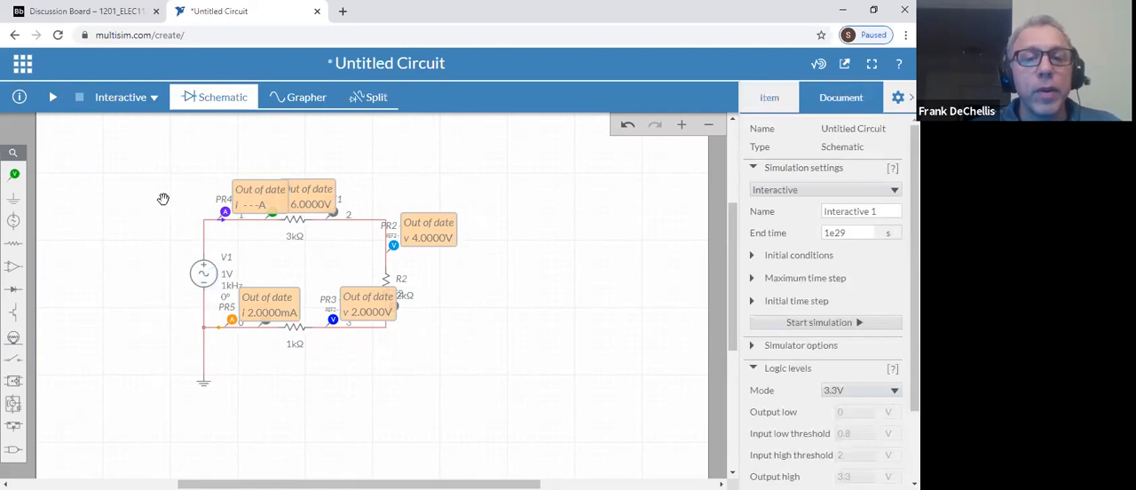
left_click(53, 97)
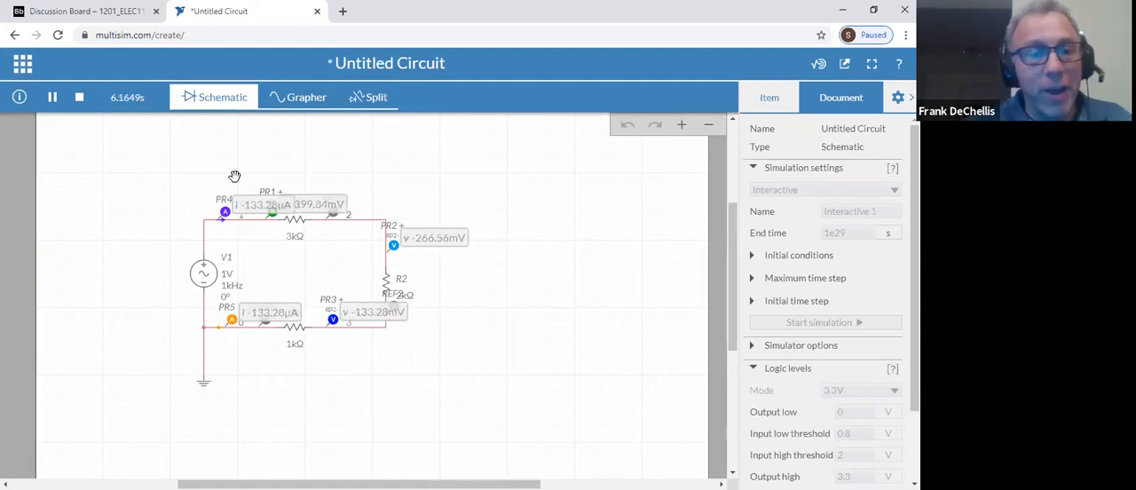
left_click(79, 97)
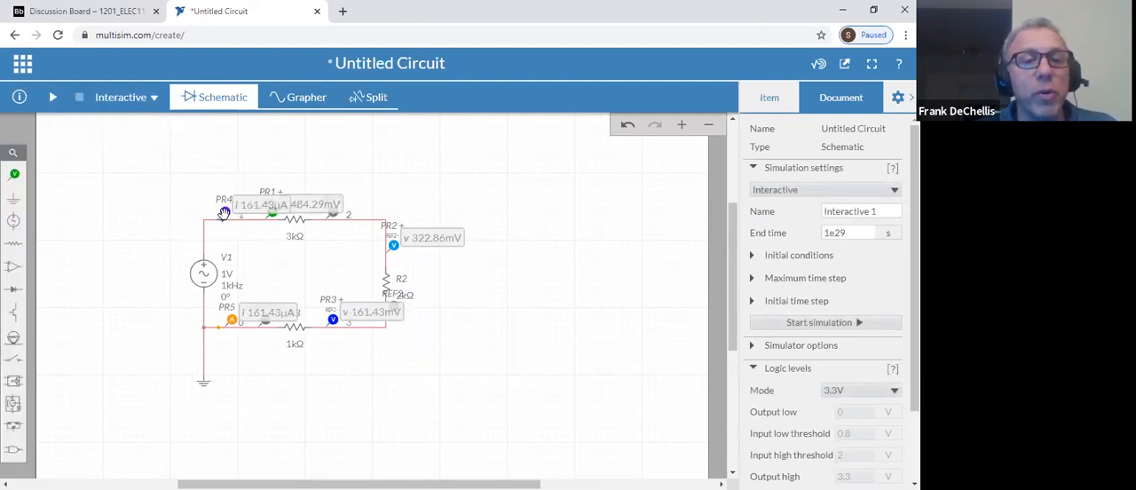
Set probes PR4 and PR1 to show periodic instead of instantaneous measurements
left_click(224, 213)
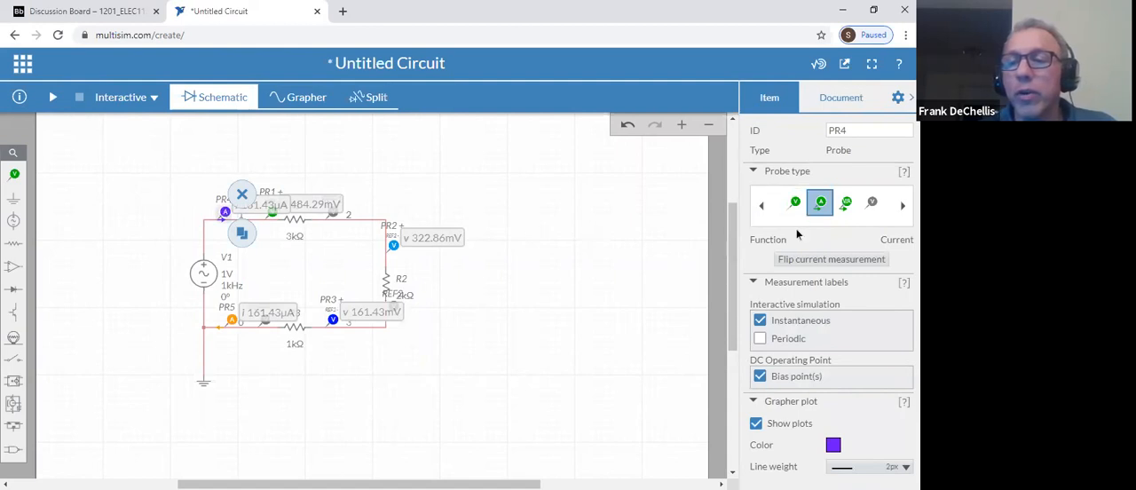
left_click(759, 339)
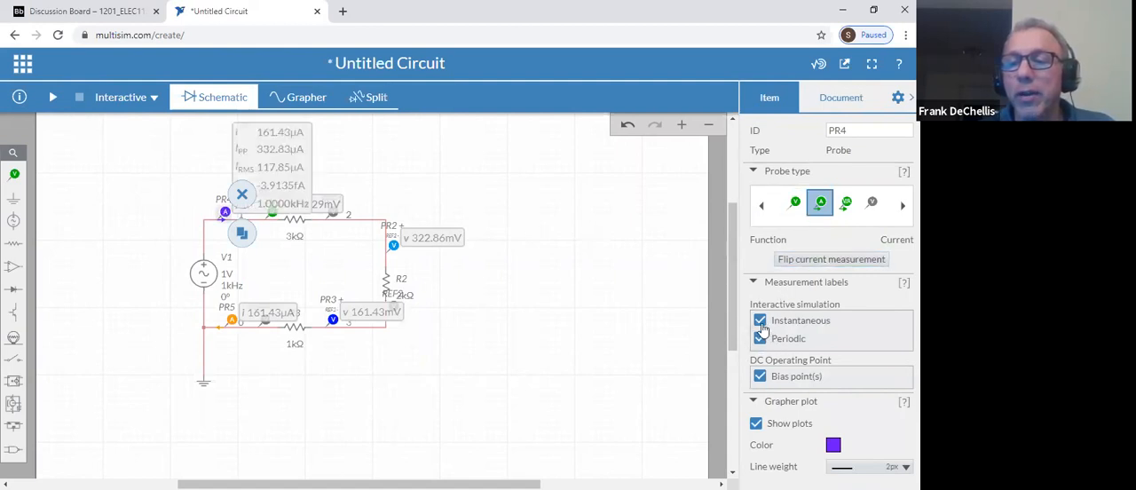
left_click(759, 322)
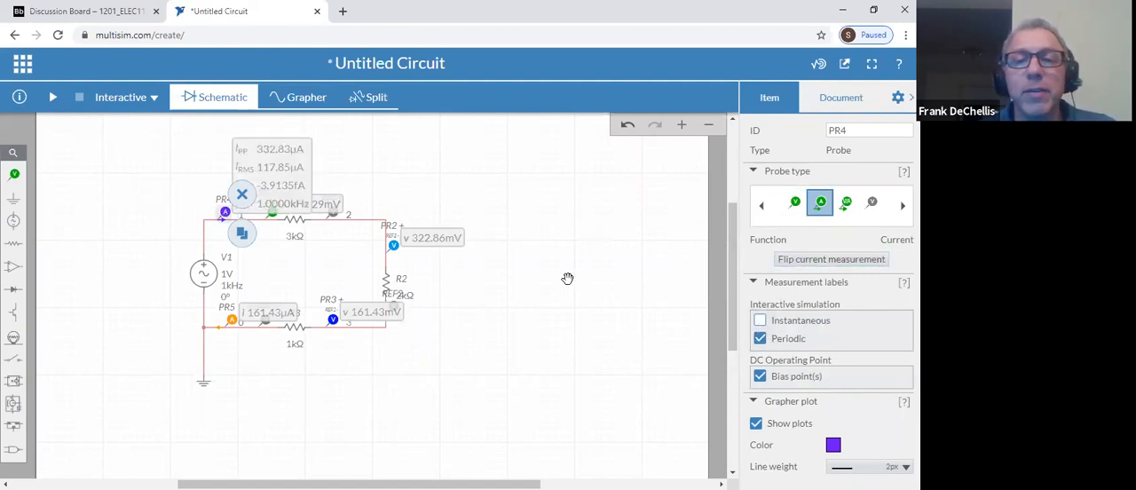
left_click(272, 217)
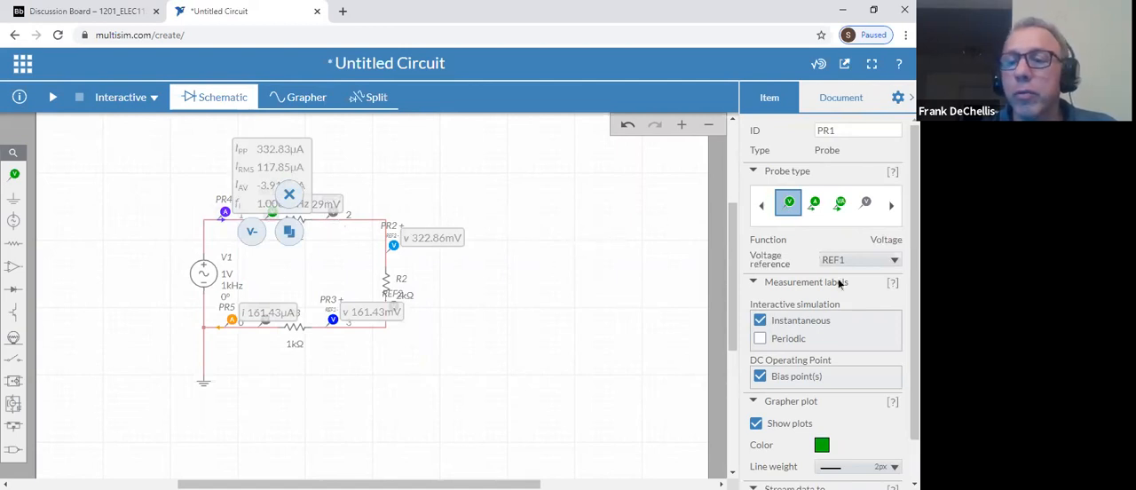
left_click(760, 339)
left_click(760, 320)
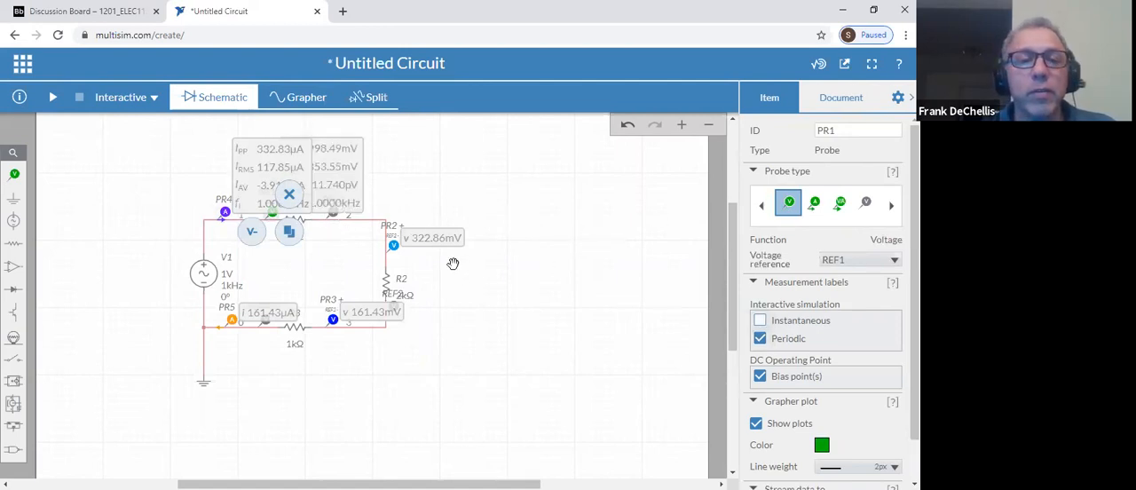
Switch the measurement labels of probes PR2 and PR3 from instantaneous to periodic
left_click(395, 244)
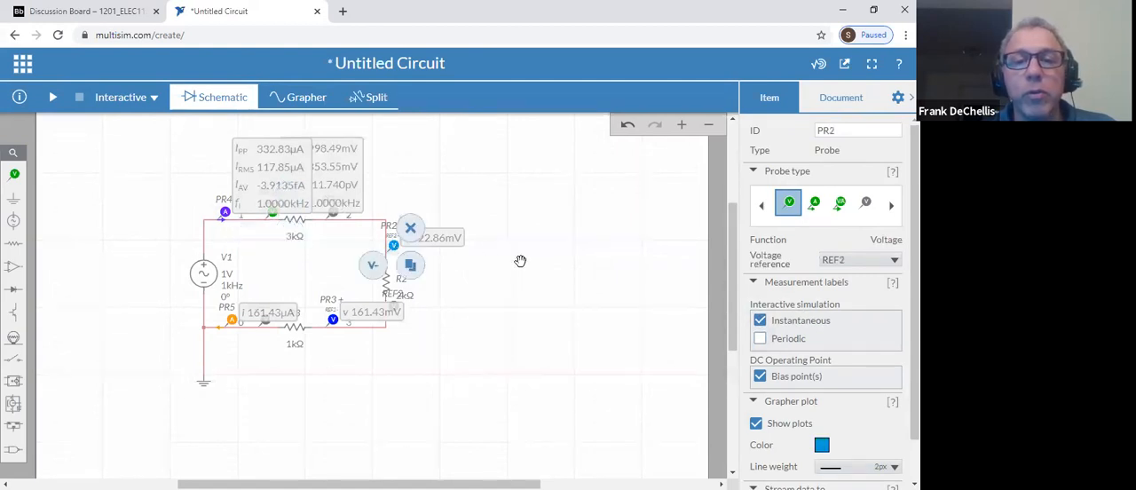
left_click(760, 338)
left_click(760, 321)
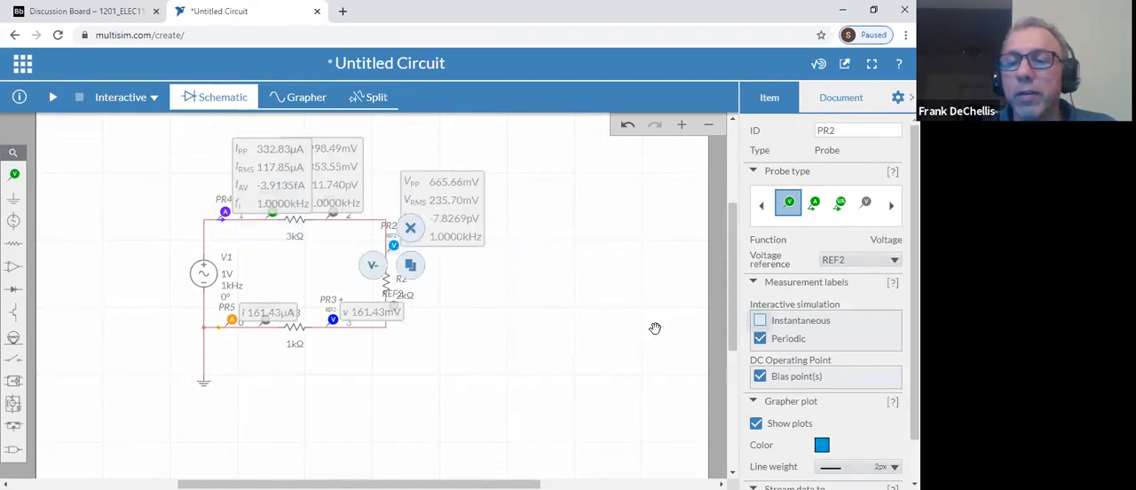
left_click(331, 318)
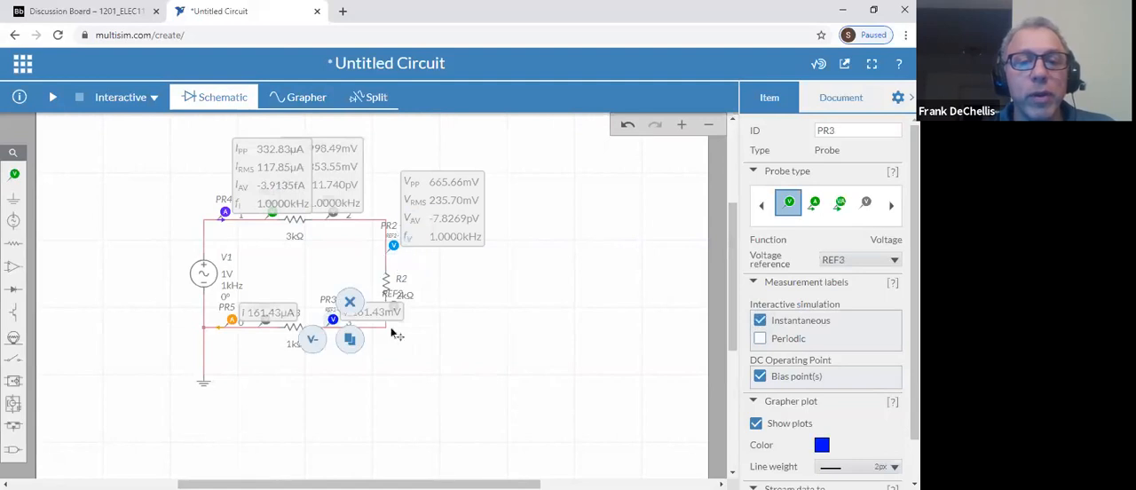
left_click(760, 338)
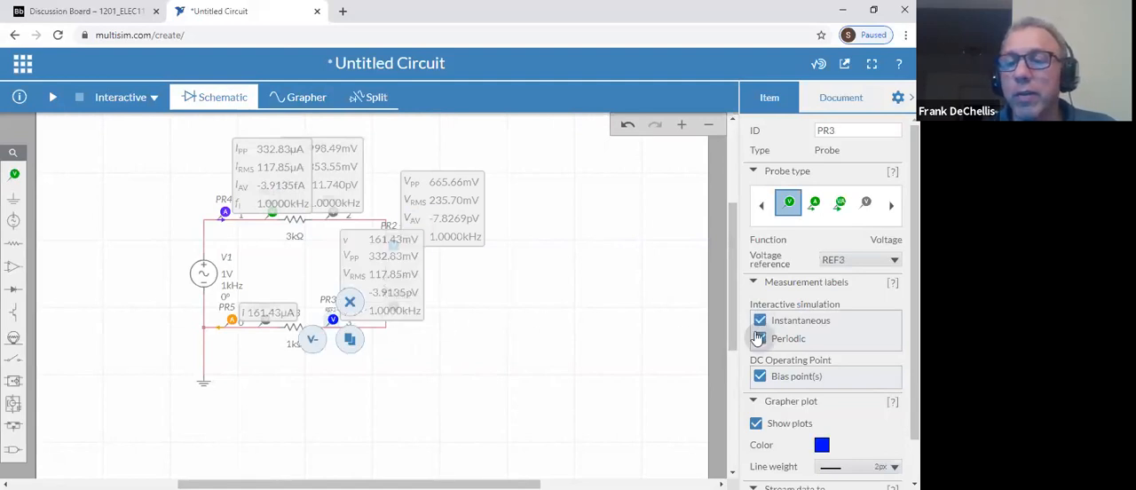
left_click(759, 320)
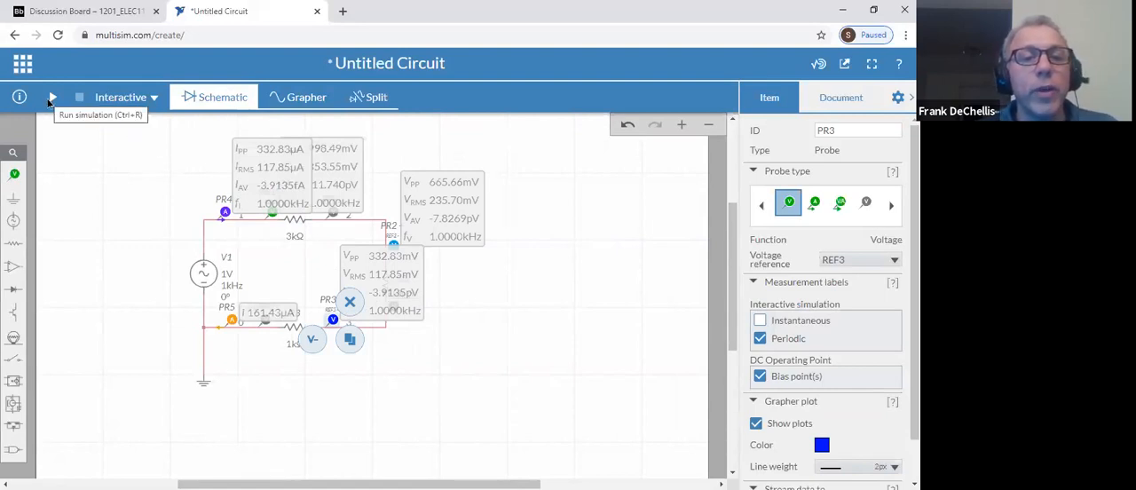
Run the interactive simulation to read the periodic values of the AC circuit, and stop it
left_click_drag(231, 173, 246, 180)
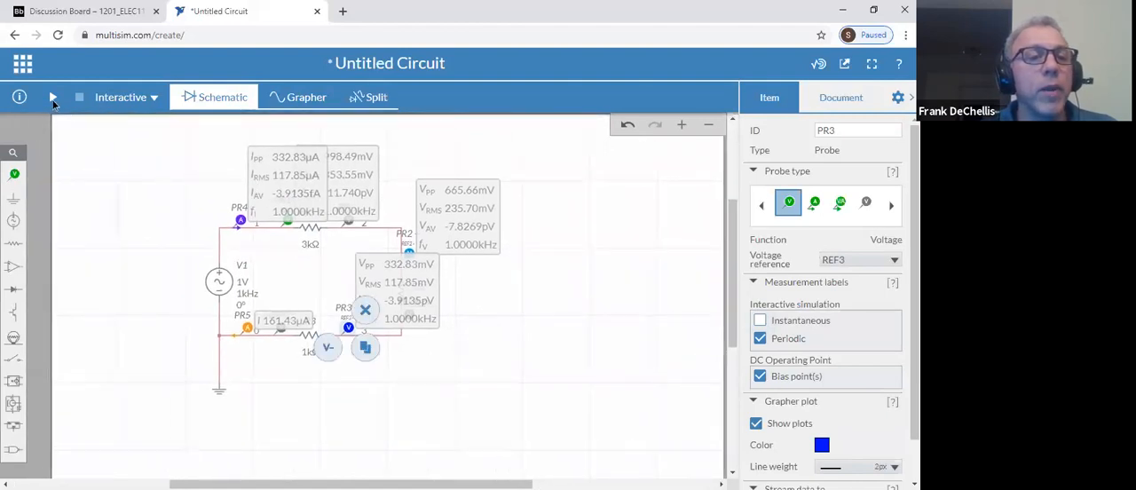
left_click(53, 100)
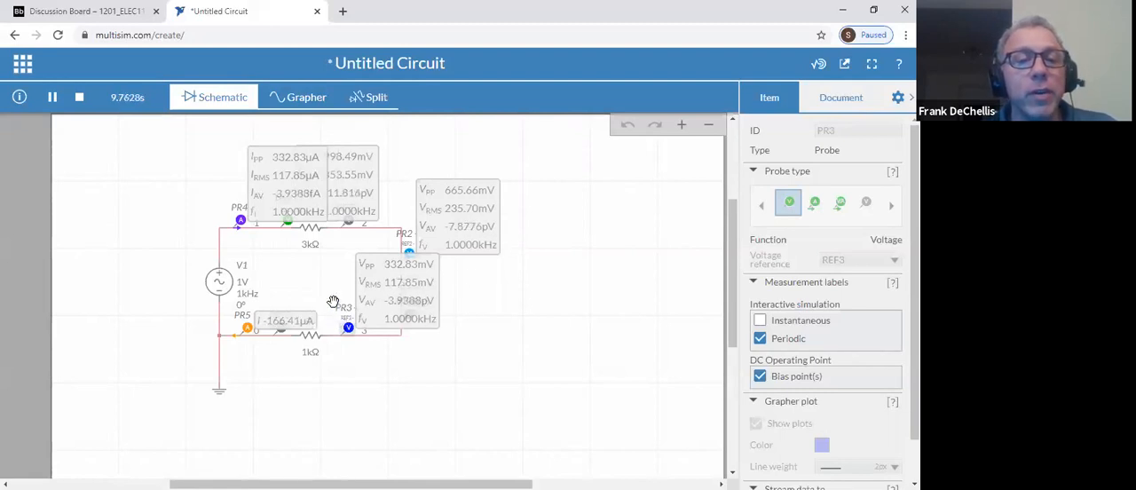
left_click(79, 98)
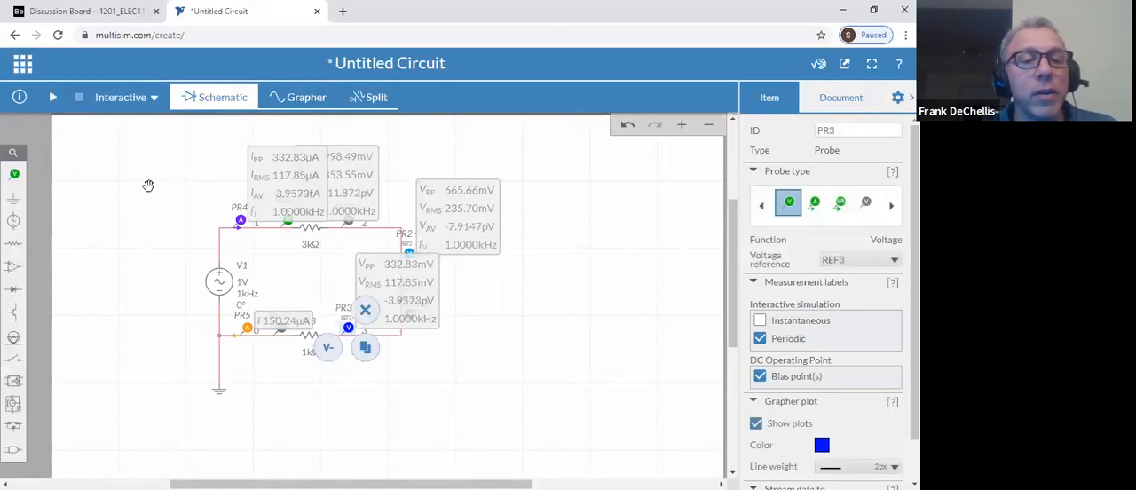
Delete current probe PR5 and rerun the simulation briefly to read the remaining probes
left_click(244, 327)
key("Delete")
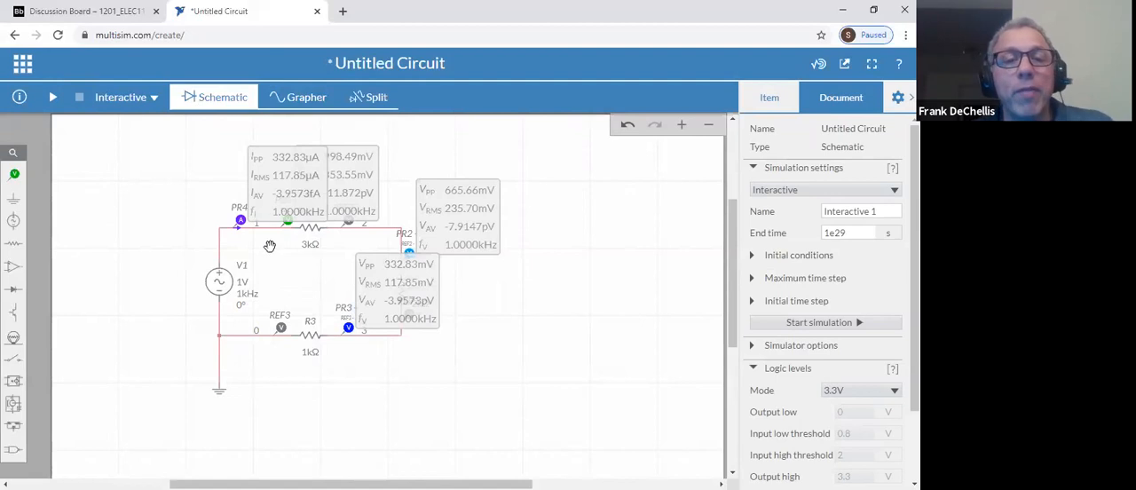
left_click(53, 98)
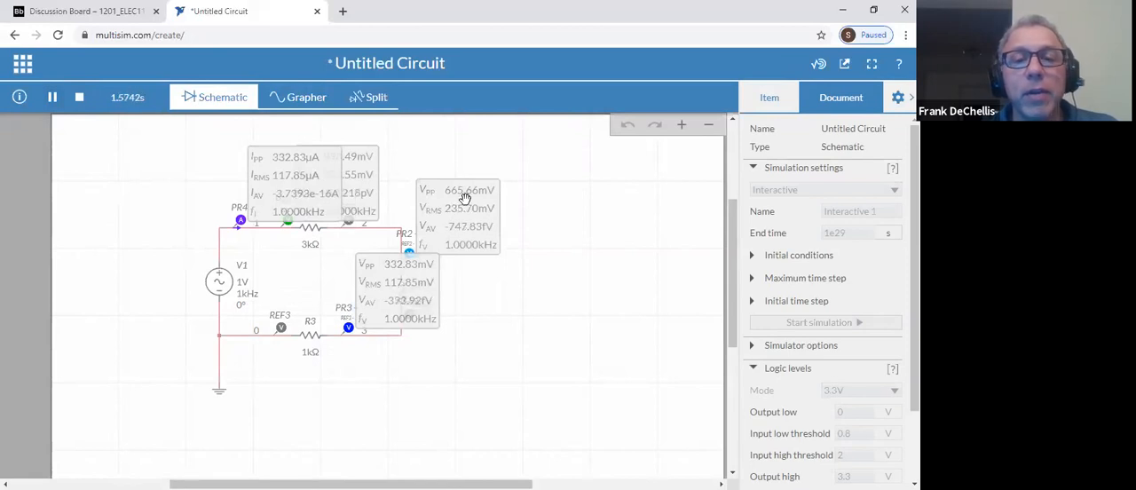
left_click(79, 97)
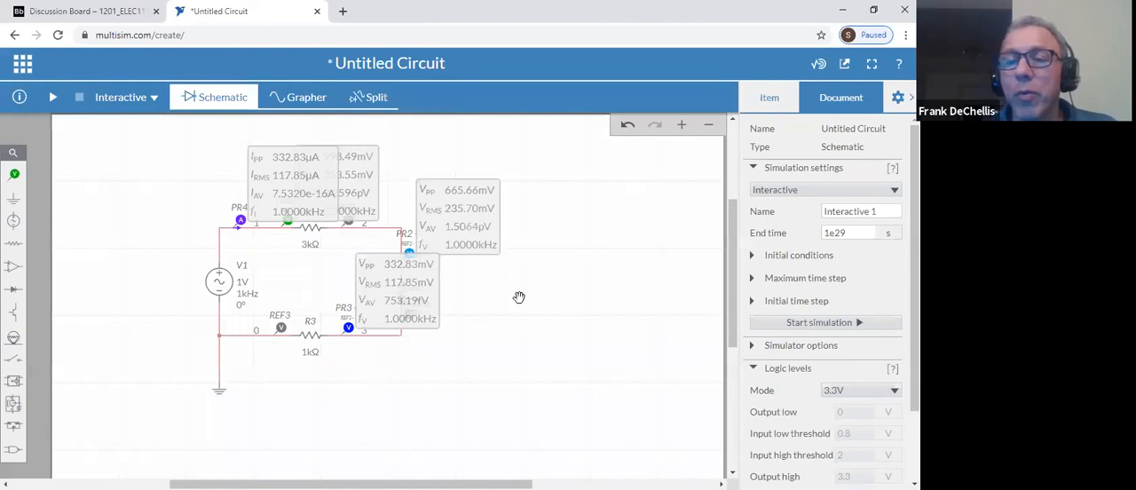
Change the AC source V1 to the RMS_Voltage model and set its voltage to 12 Vrms
left_click(218, 281)
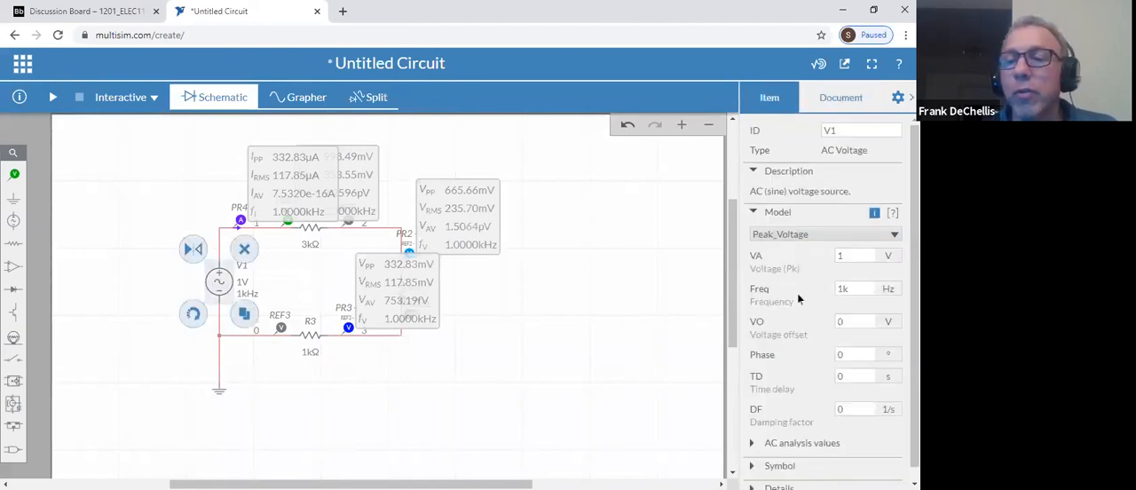
left_click(841, 236)
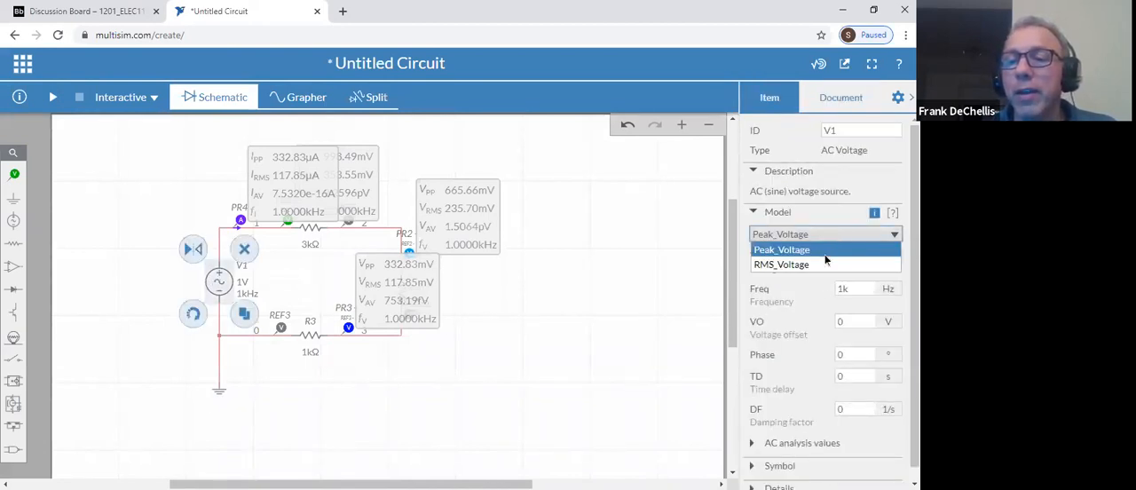
left_click(825, 263)
double_click(848, 256)
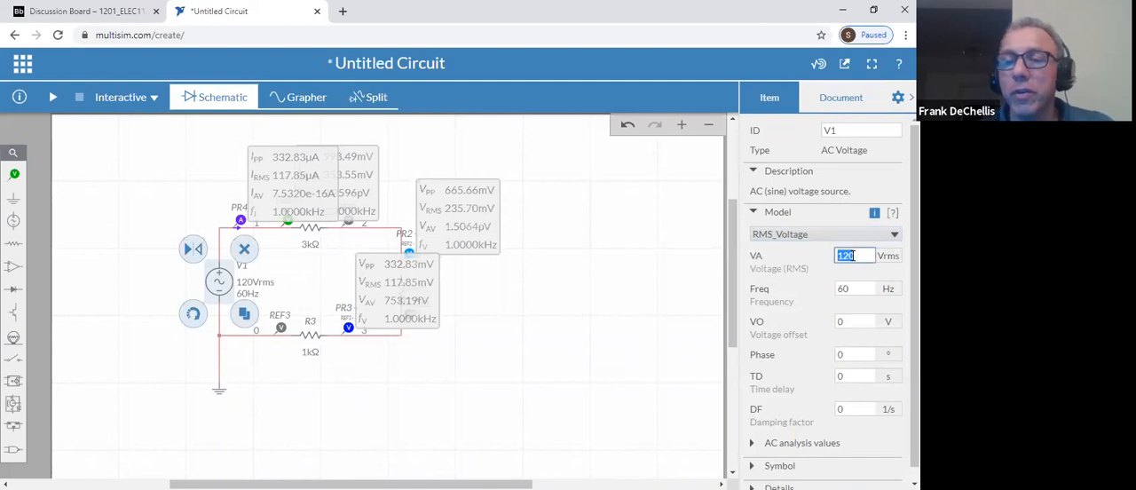
type("12")
key("Tab")
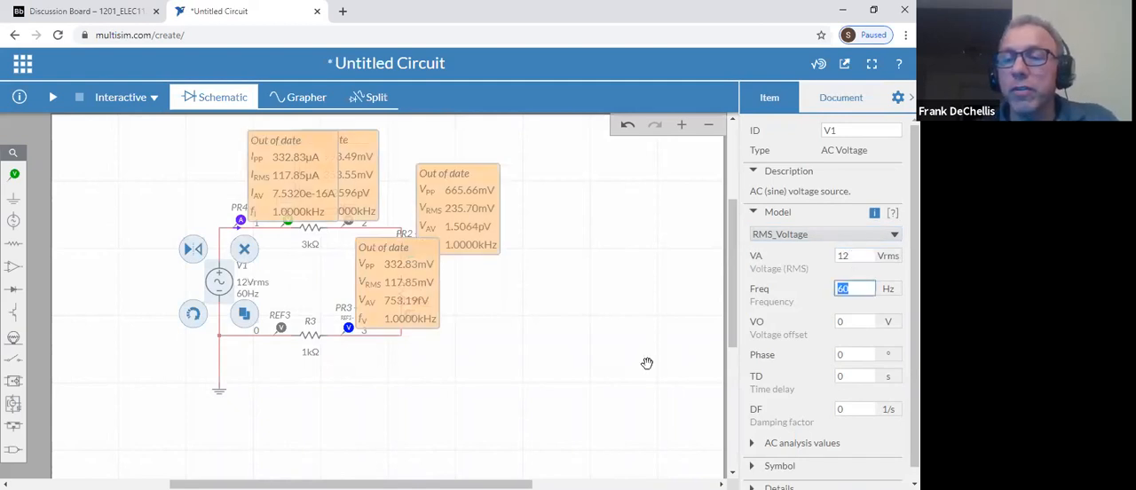
Run the interactive simulation to read the probes with the RMS voltage source V1, and stop it
left_click(53, 97)
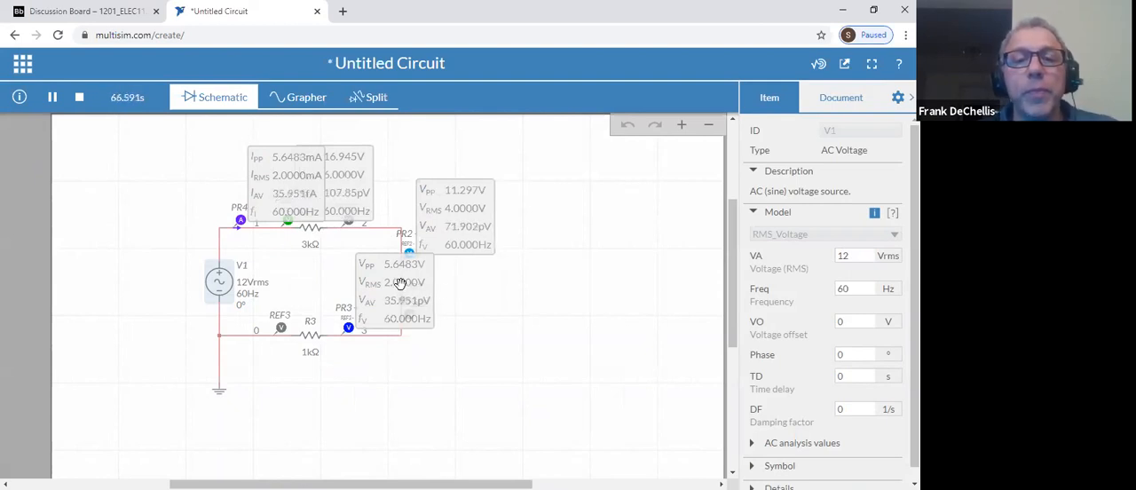
left_click(79, 97)
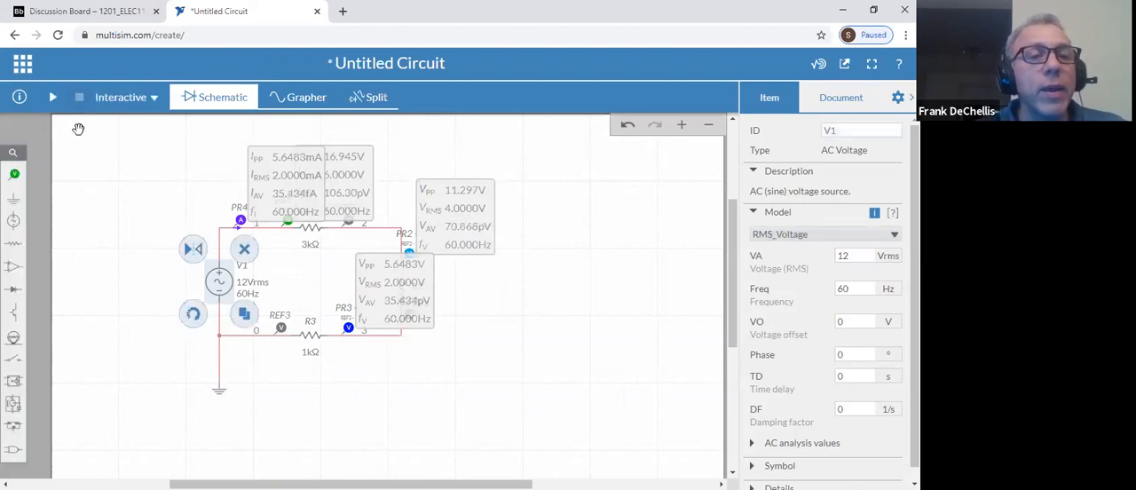
Set the resistance of resistor R3 to 100 Ω
left_click(310, 333)
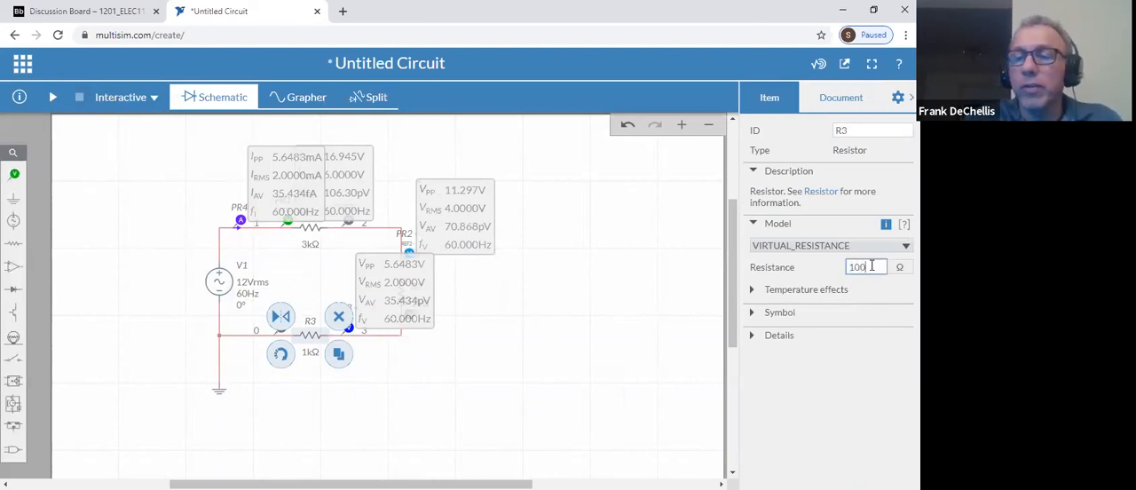
key("Return")
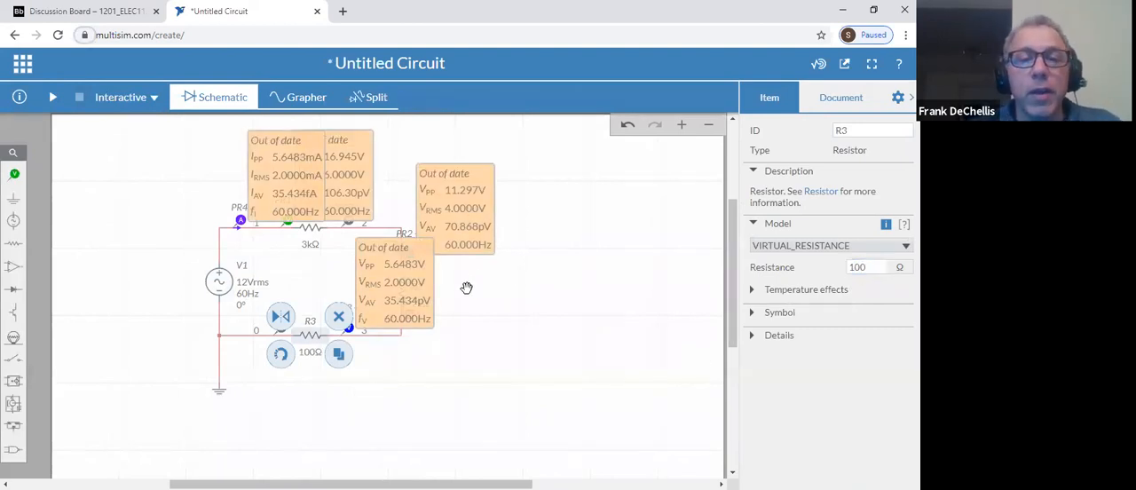
left_click(433, 357)
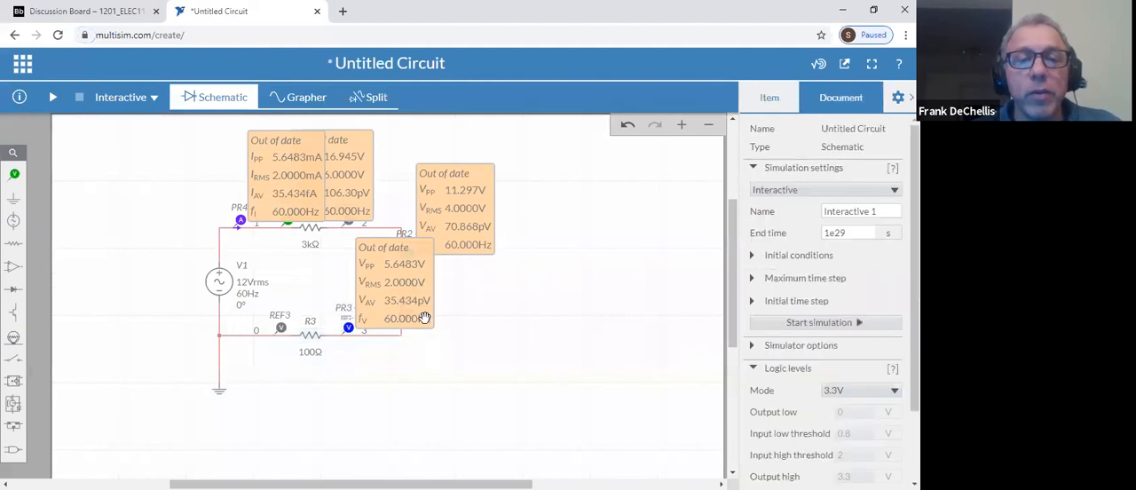
Delete resistor R2 and place an inductor in its gap, rotated to stand vertically
left_click(401, 287)
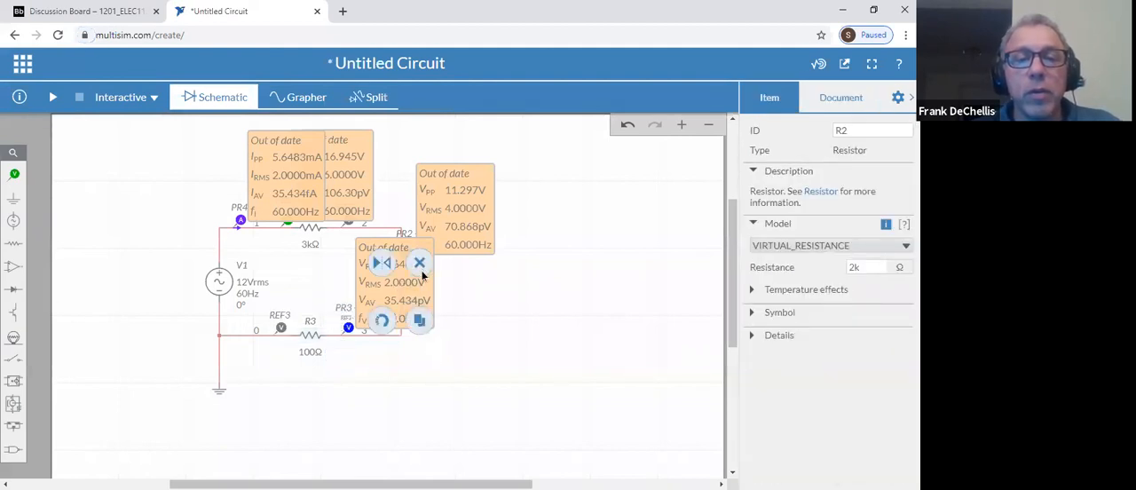
left_click(420, 264)
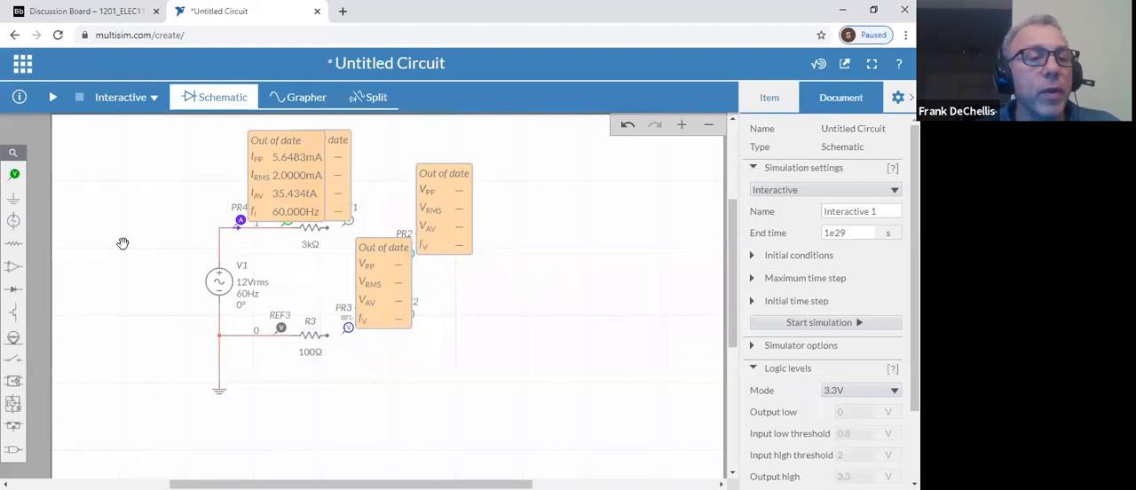
left_click(13, 243)
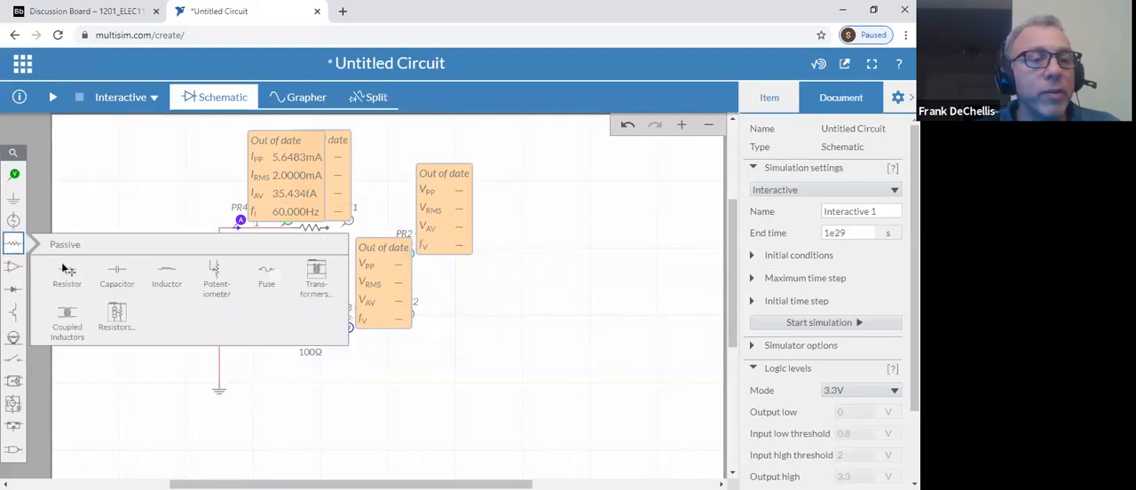
left_click(166, 273)
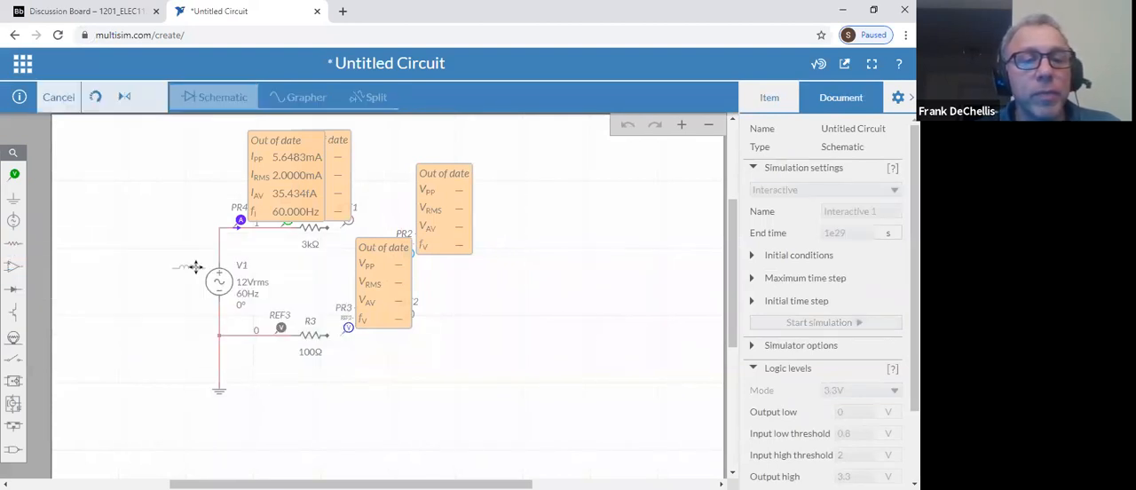
left_click(401, 281)
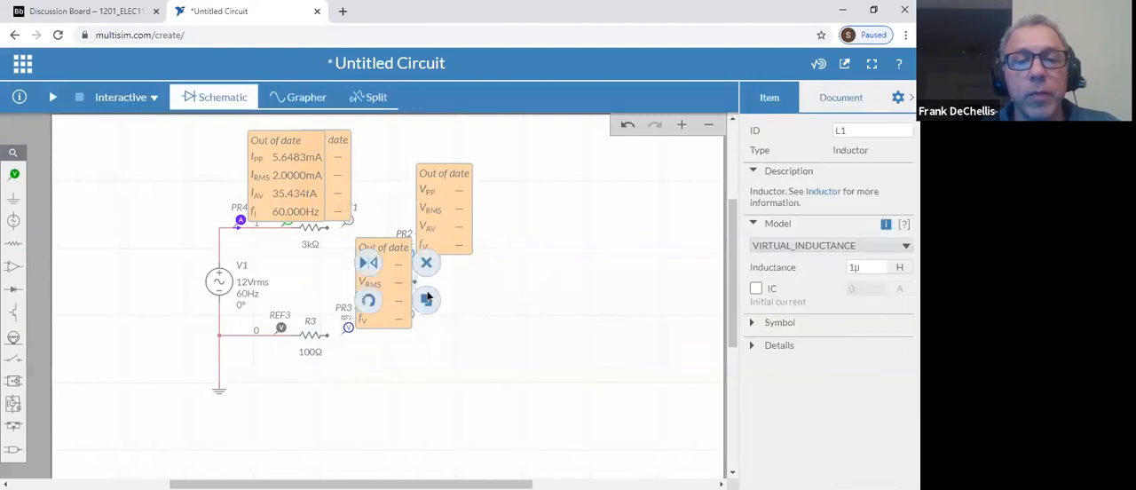
left_click(370, 300)
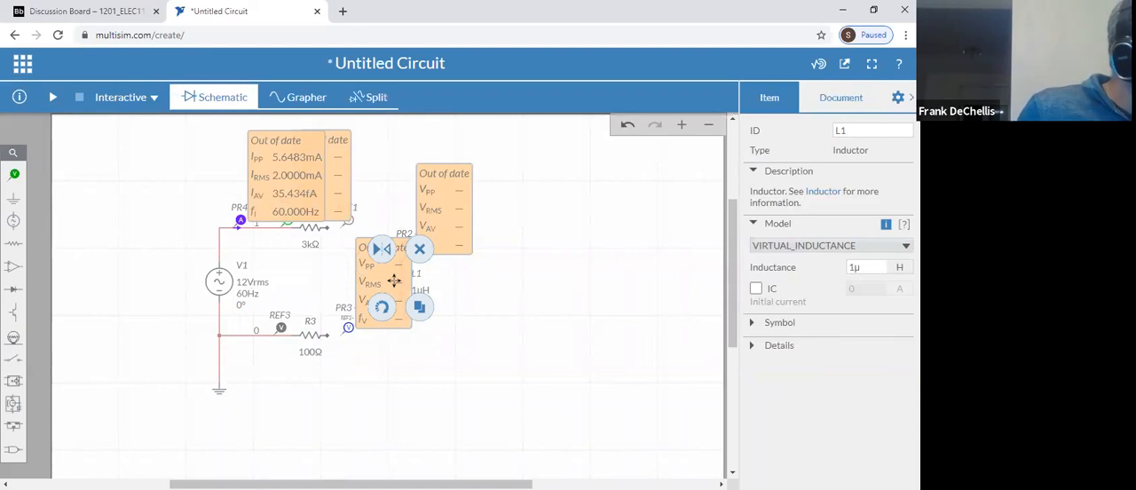
Set the inductance of inductor L1 to 6 H
double_click(867, 267)
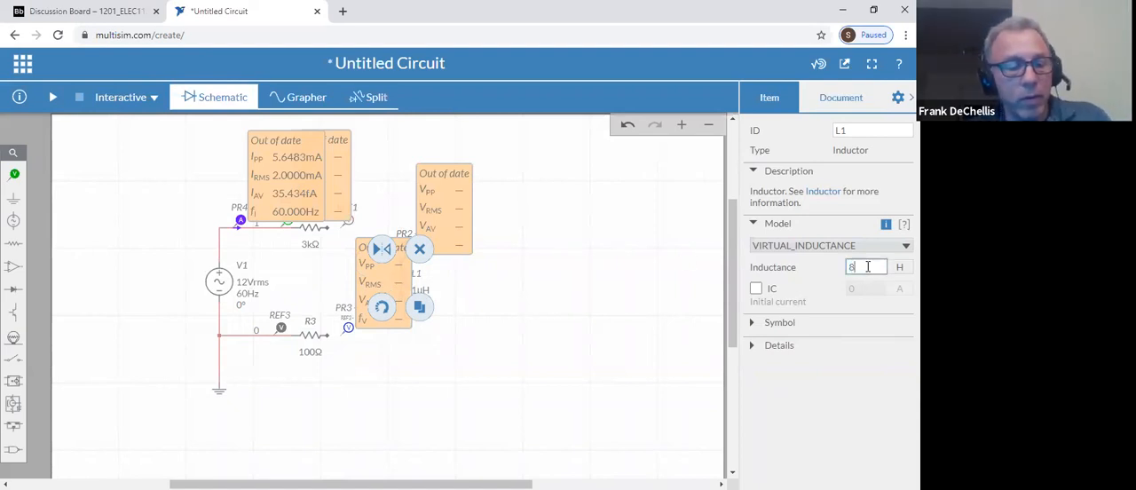
type("8")
key("BackSpace")
type("6")
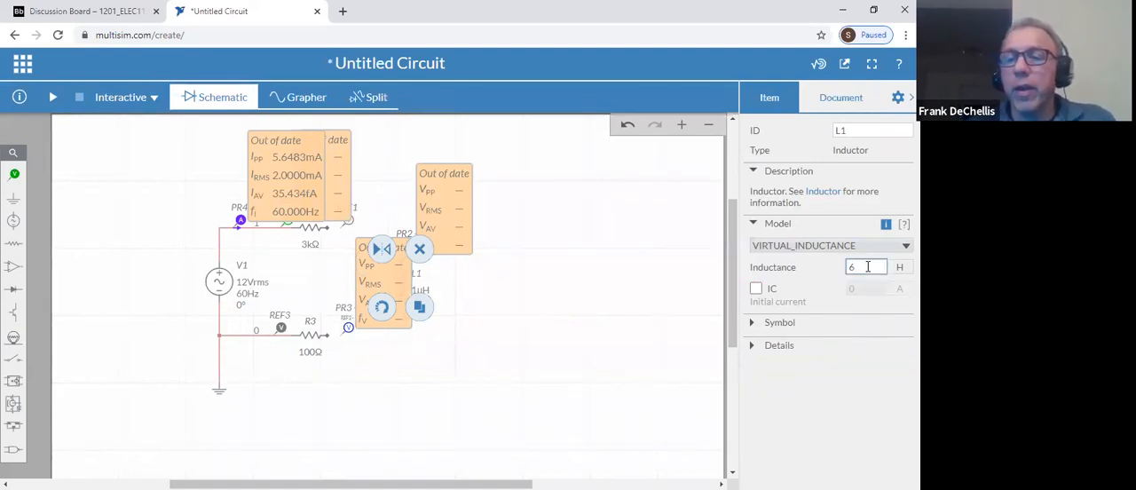
left_click(756, 287)
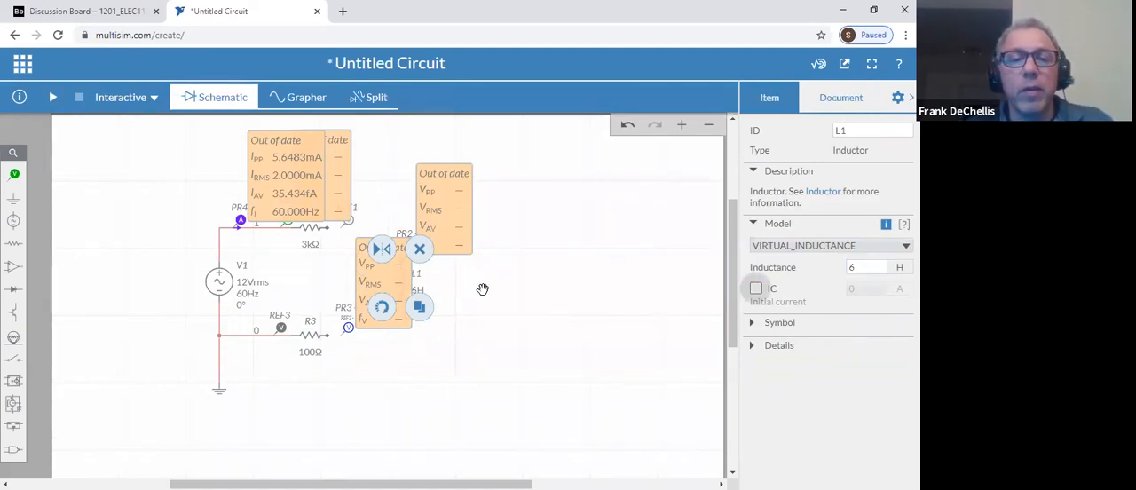
Wire the lower end of L1 to R3 and its upper end to the 3 kΩ resistor
left_click(329, 335)
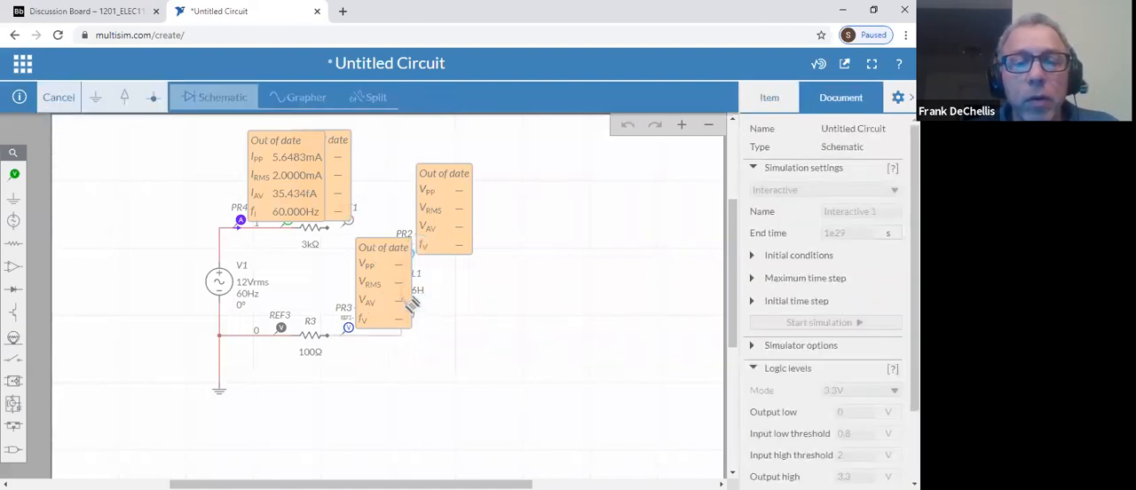
left_click(411, 304)
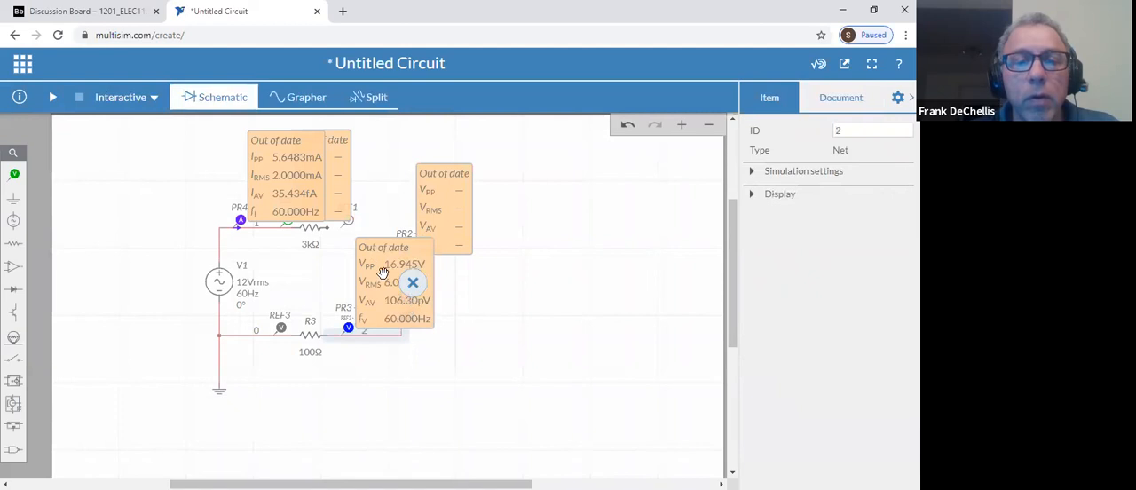
left_click(344, 224)
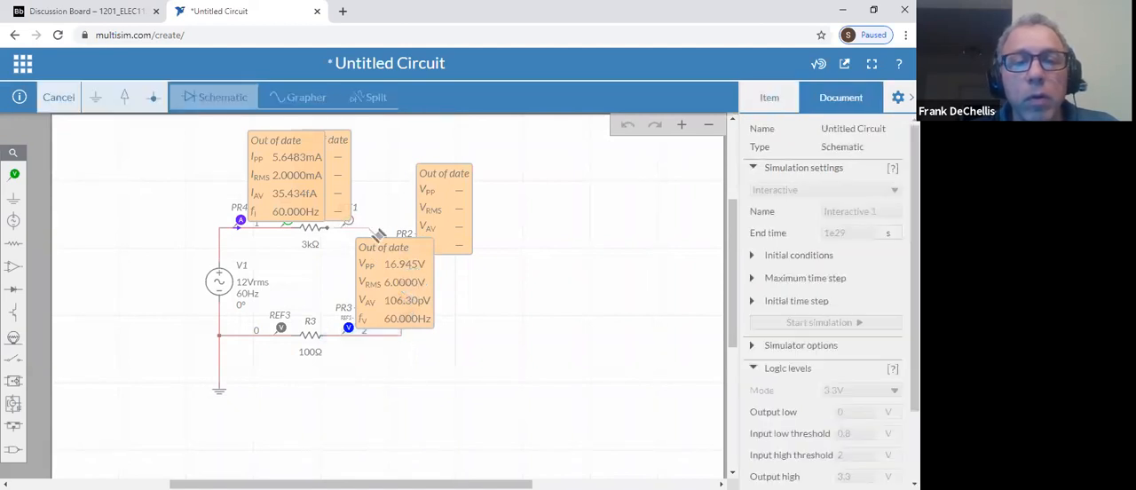
left_click(408, 267)
left_click(484, 297)
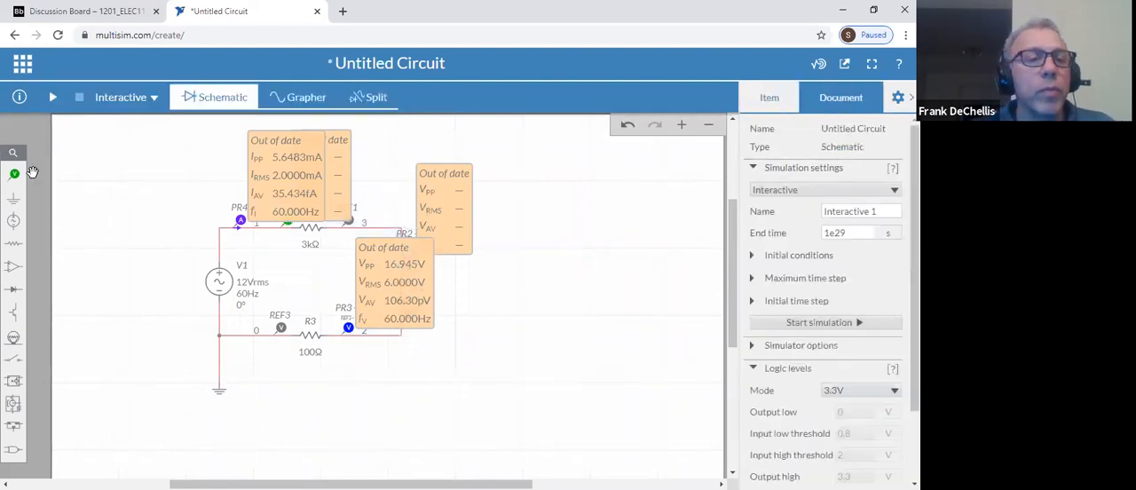
Run and pause the simulation of the circuit with the inductor, inspect current probe PR4, and stop it
left_click(53, 97)
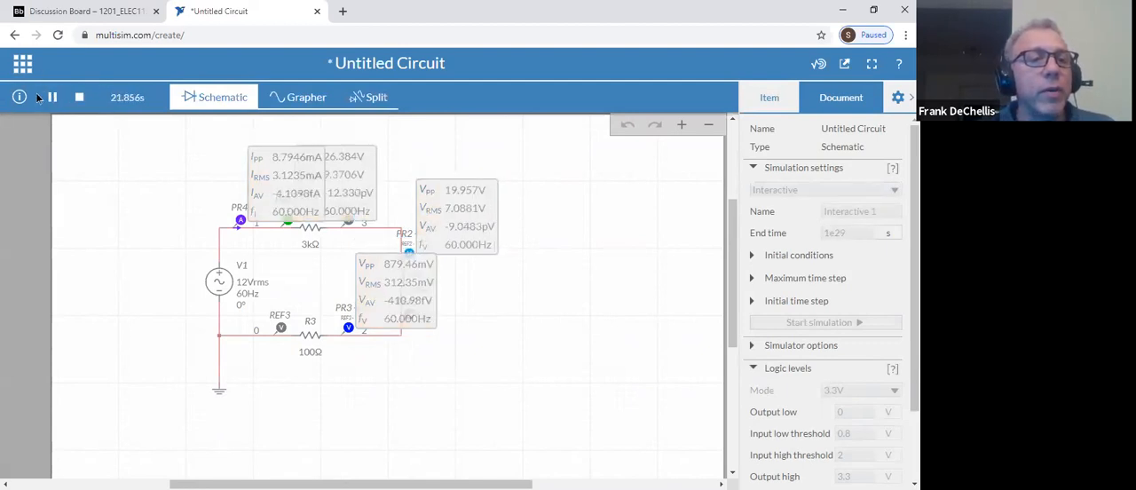
left_click(52, 98)
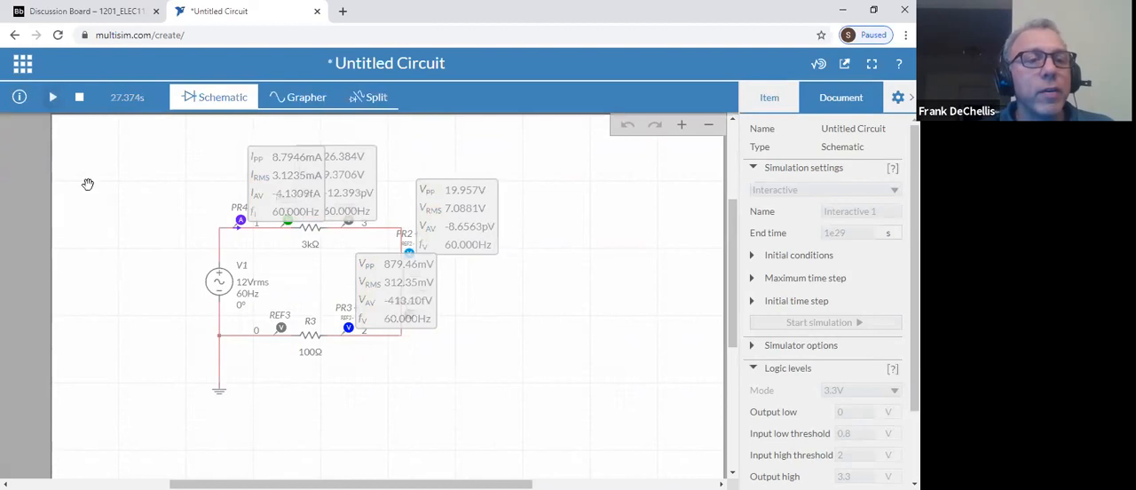
left_click(240, 219)
left_click_drag(238, 219, 231, 218)
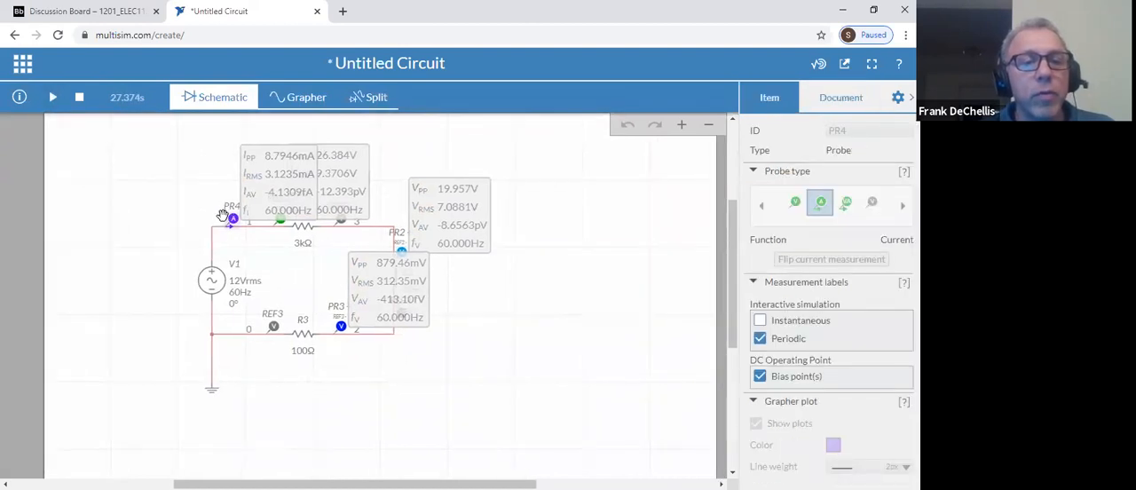
left_click(79, 97)
Delete current probe PR4 and rerun the simulation to read the voltage probes, then stop it
key("Delete")
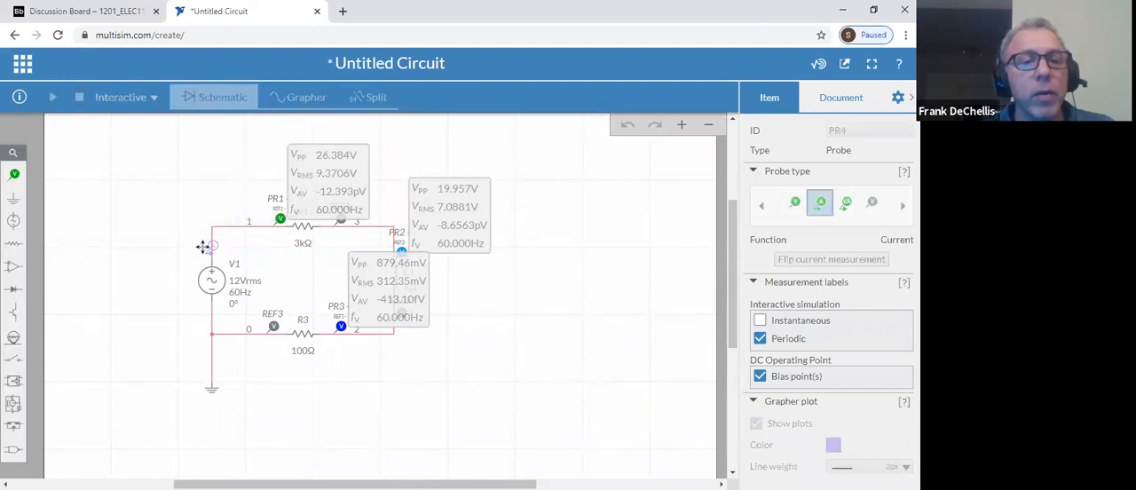
left_click(204, 246)
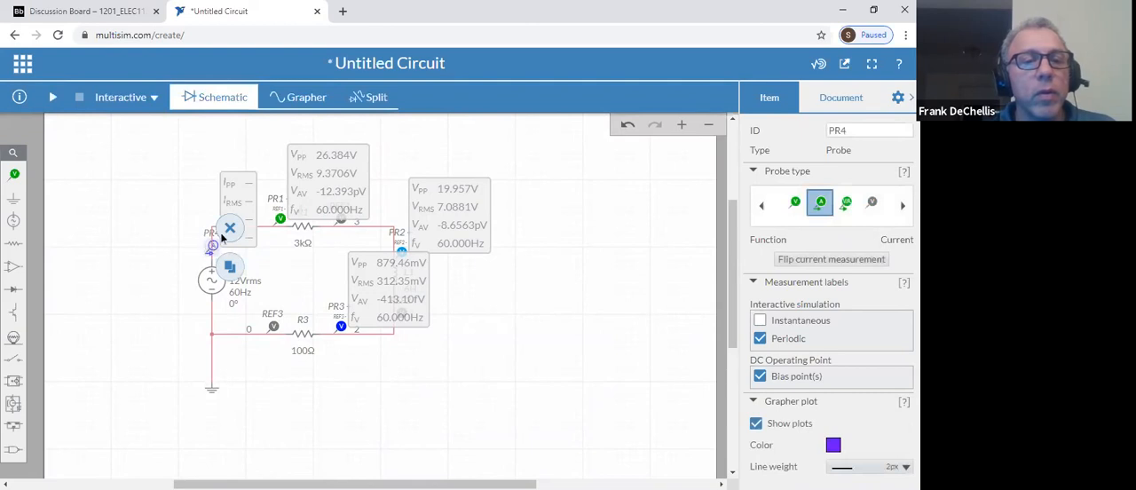
key("Delete")
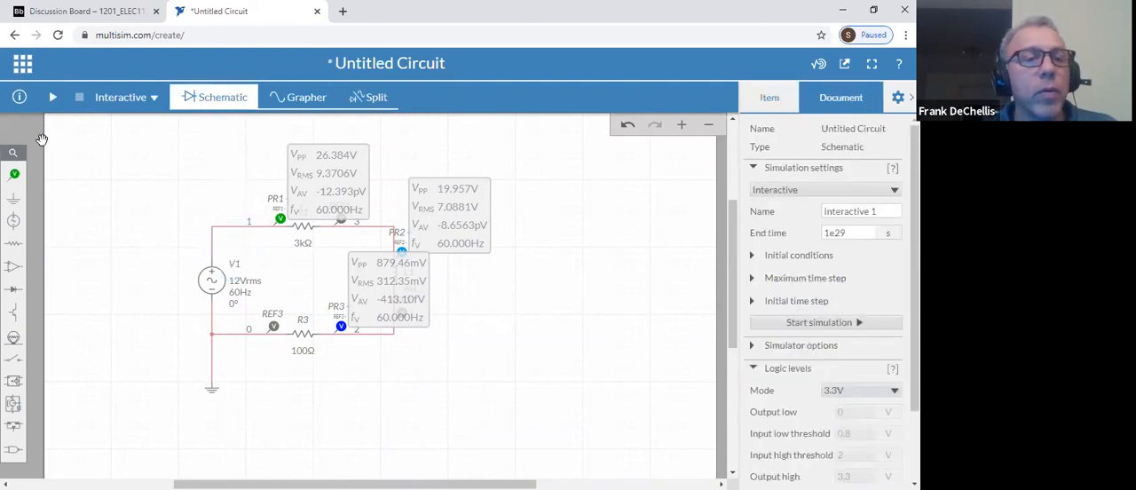
left_click(52, 99)
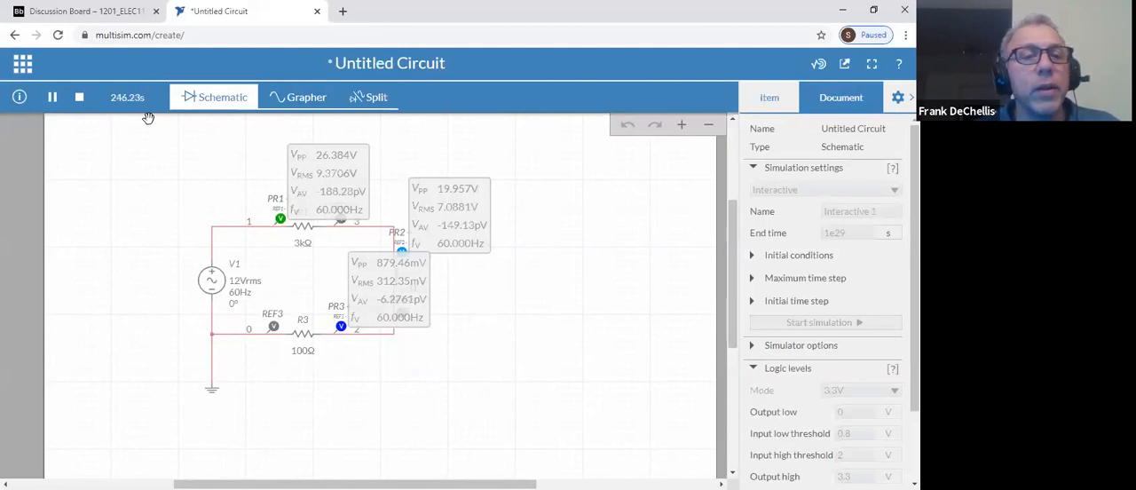
left_click(79, 98)
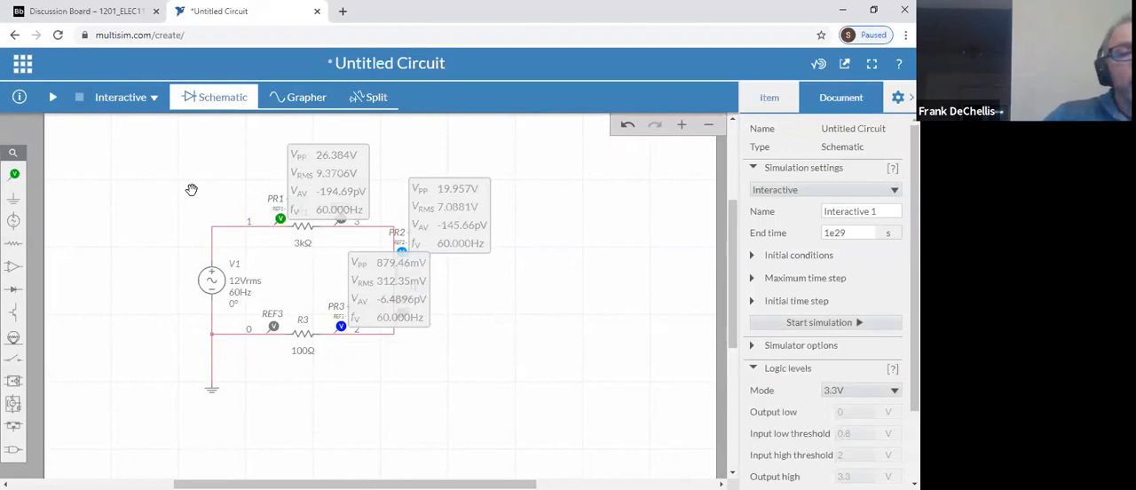
Change the voltage reference of probe PR1 to Ground and delete the unused reference probe REF1
left_click(280, 217)
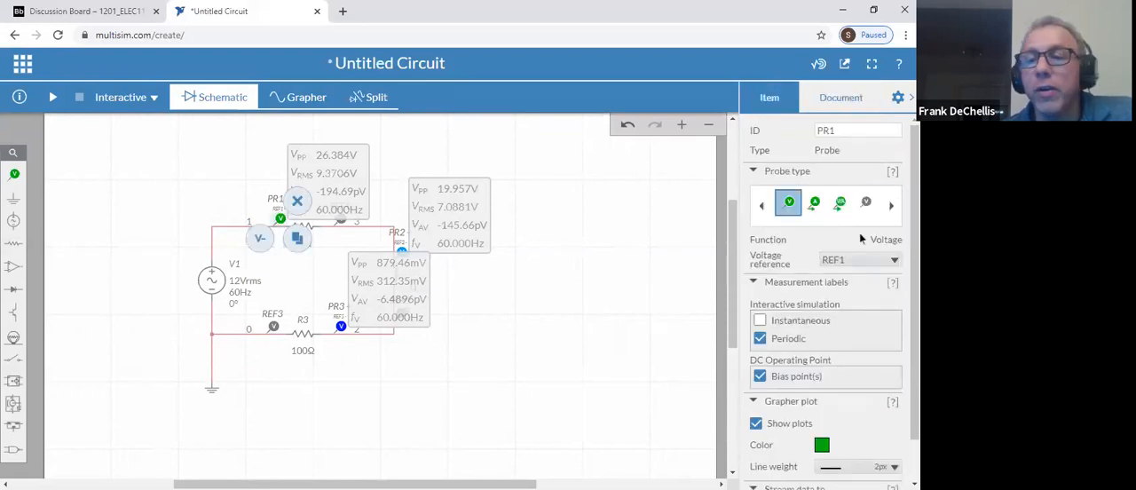
left_click(868, 260)
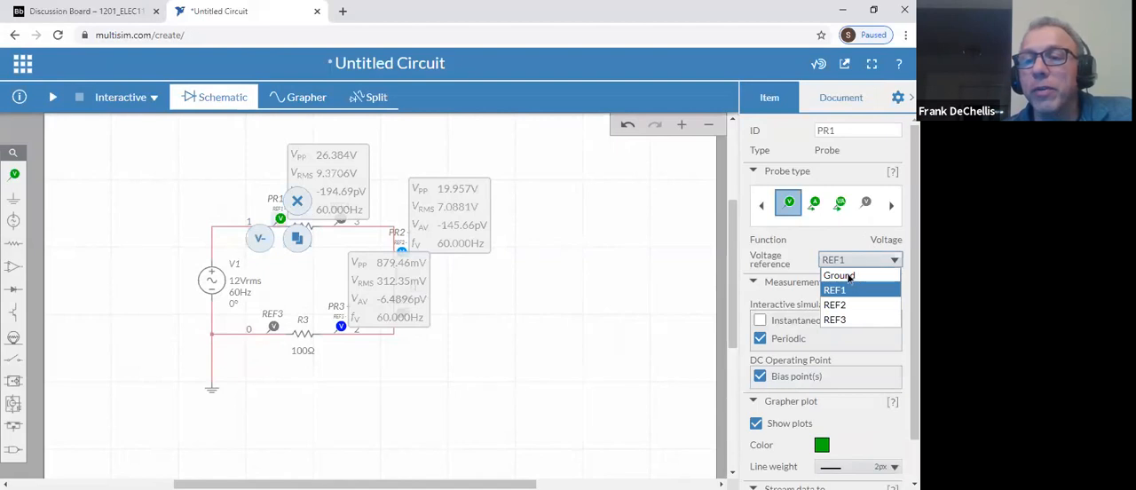
left_click(847, 276)
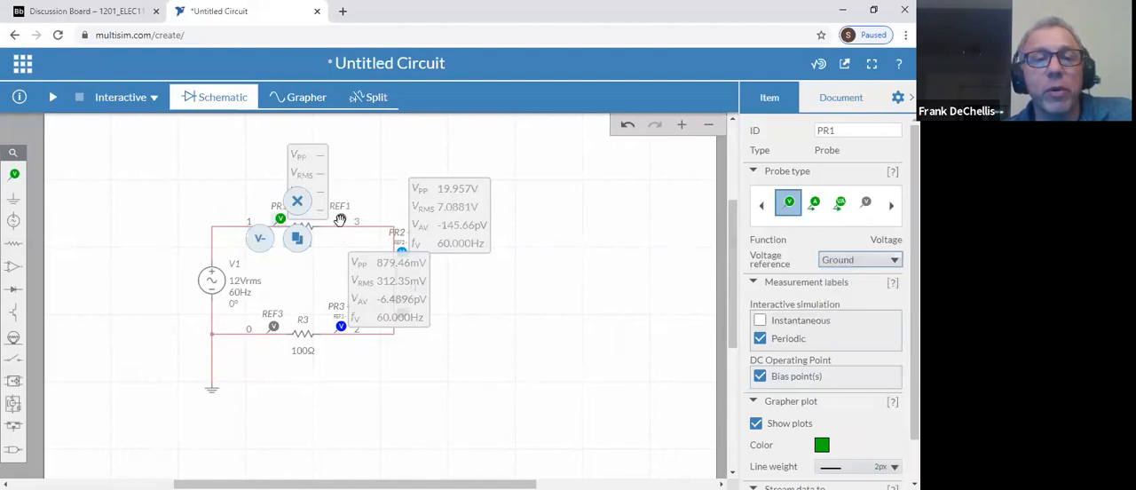
left_click(341, 218)
key("Delete")
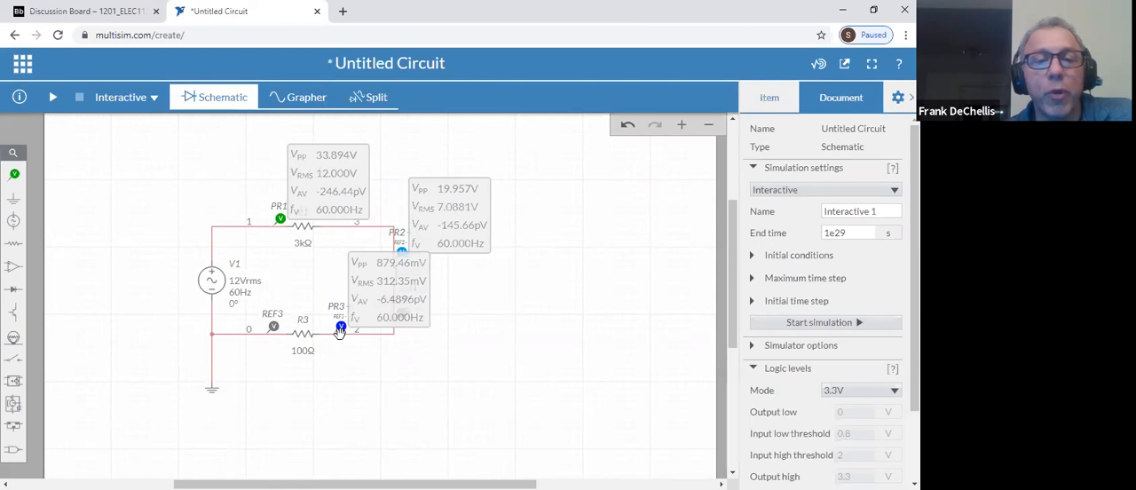
Delete reference probe REF3 and check the voltage reference of probe PR3
left_click(273, 324)
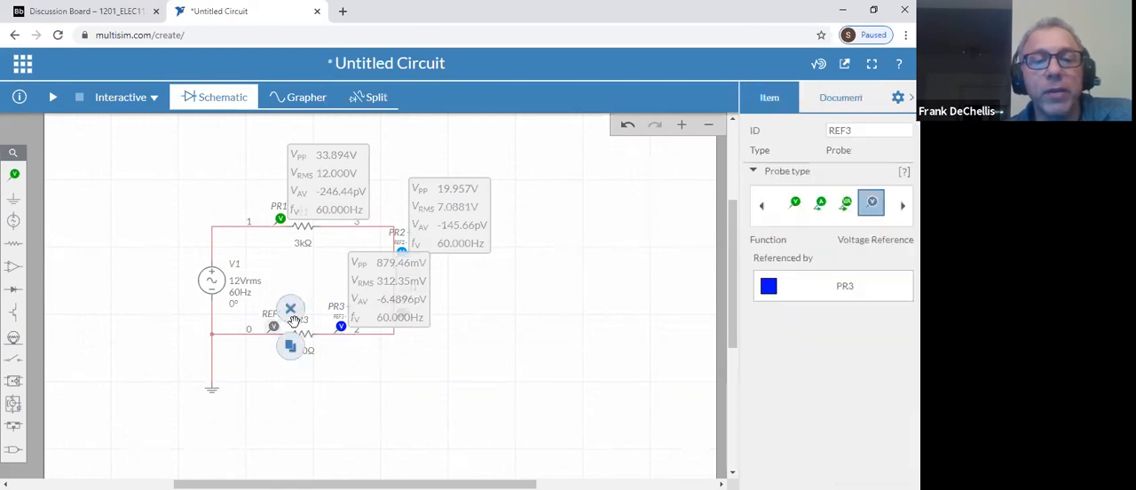
left_click(290, 309)
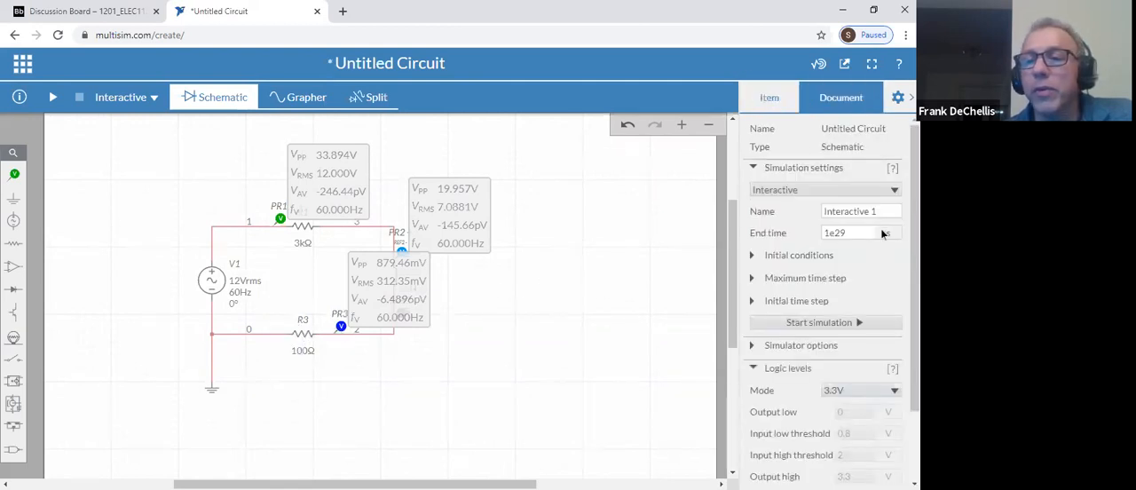
left_click(341, 328)
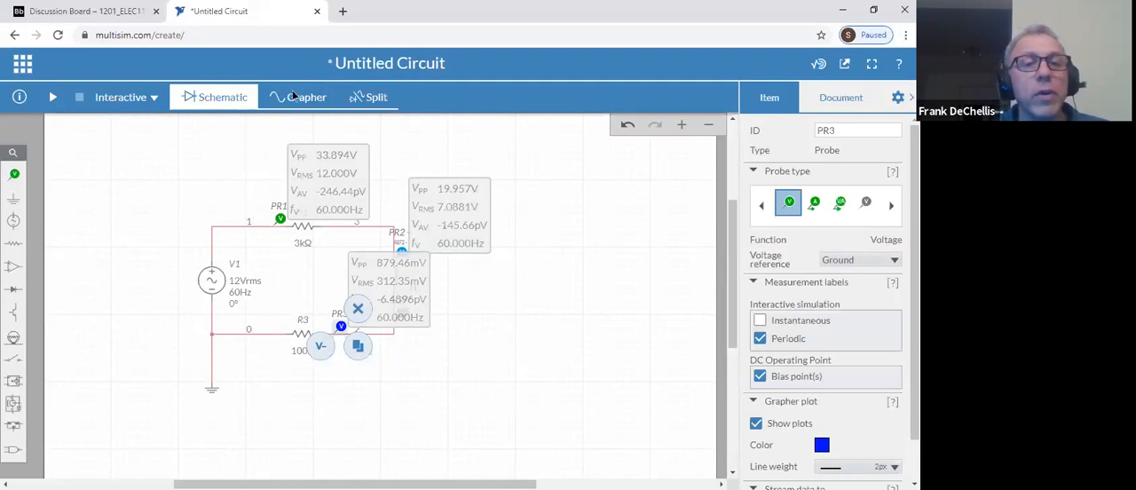
Run the simulation and show the voltage waveforms of the probes in the Grapher view
left_click(52, 98)
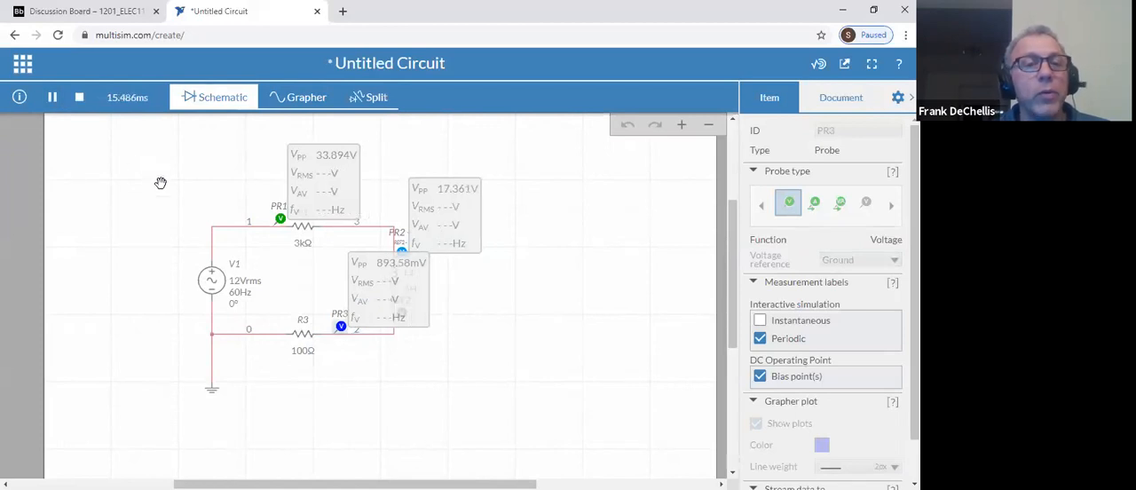
left_click(287, 104)
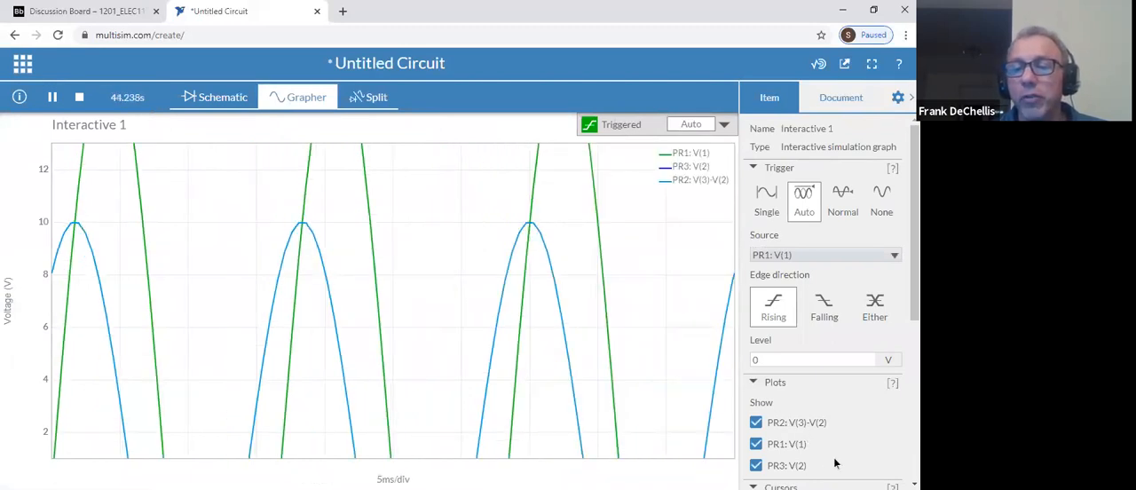
Hide the PR2 trace in the Grapher and autoscale the voltage axis to the PR1 and PR3 waveforms
left_click(756, 423)
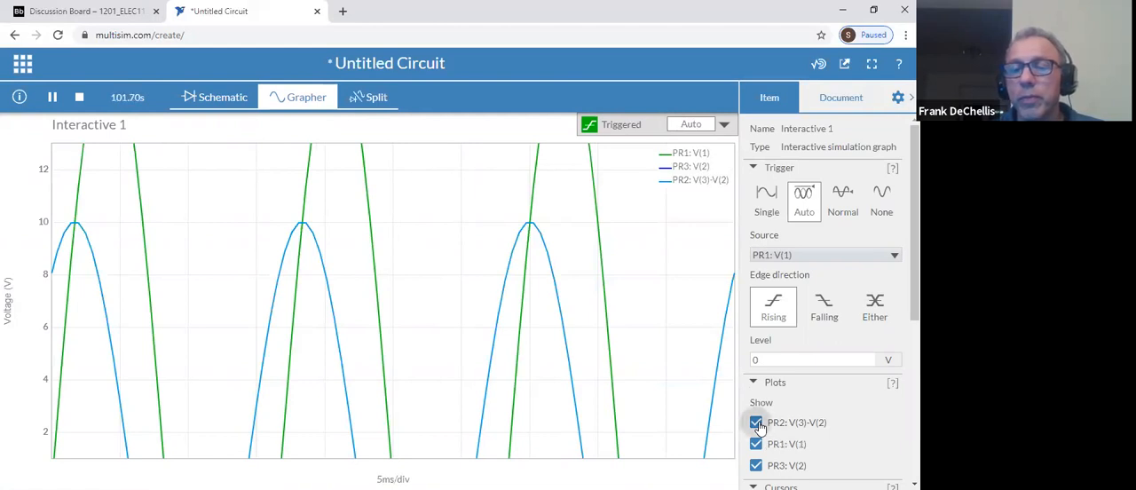
scroll(822, 397, "down", 3)
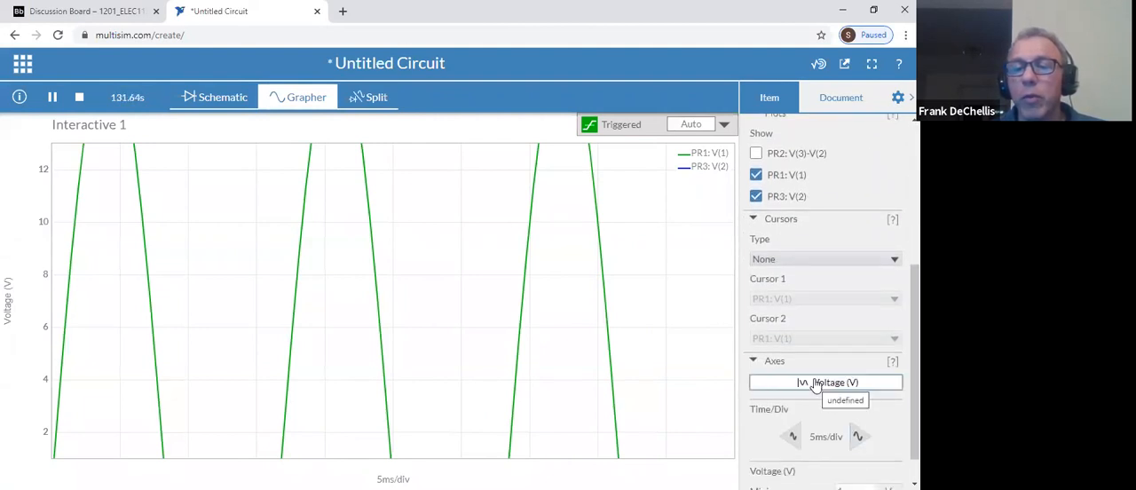
left_click(816, 383)
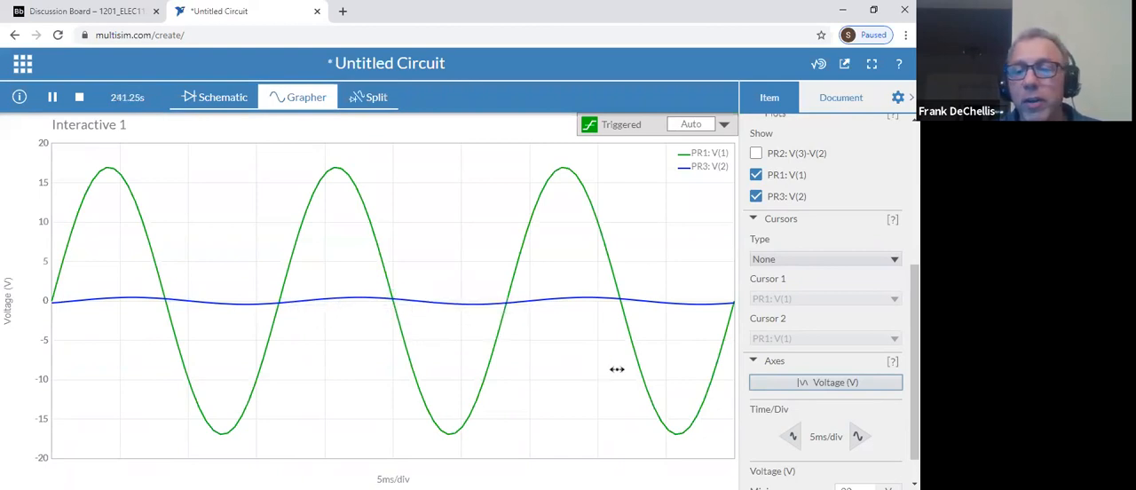
Set the Grapher's voltage axis to a minimum of -1 V and a maximum of 1 V
scroll(767, 390, "down", 1)
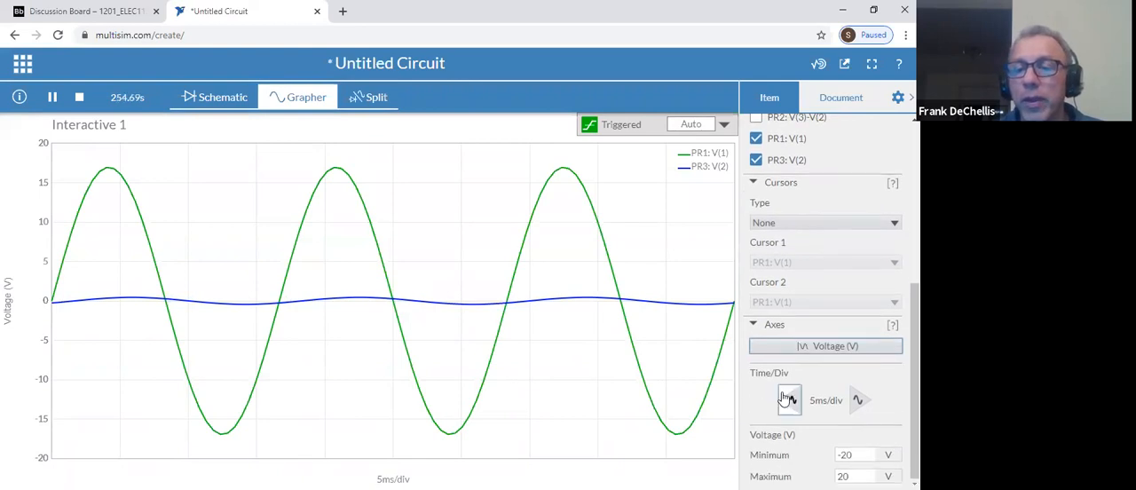
left_click(853, 457)
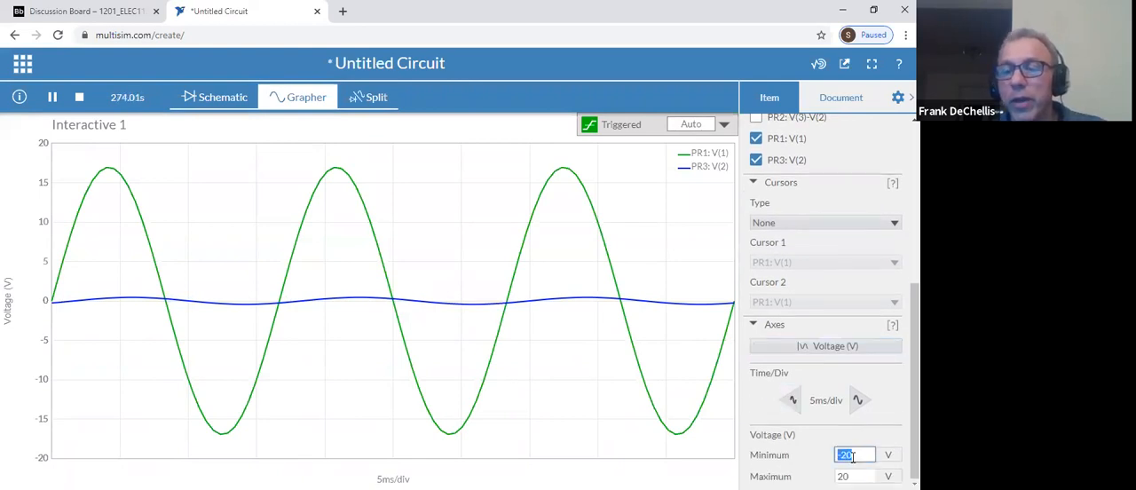
type("-1")
key("Tab")
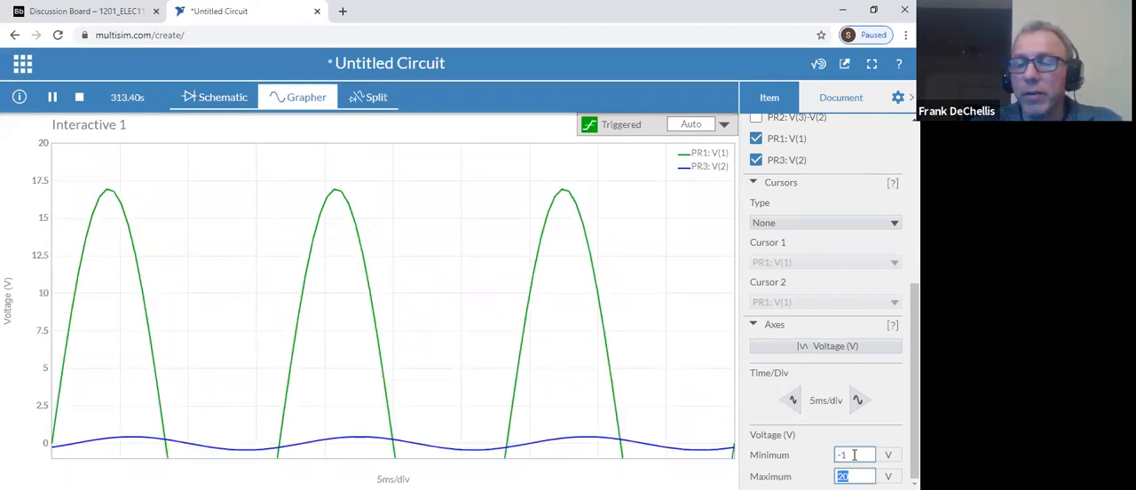
type("1")
key("Tab")
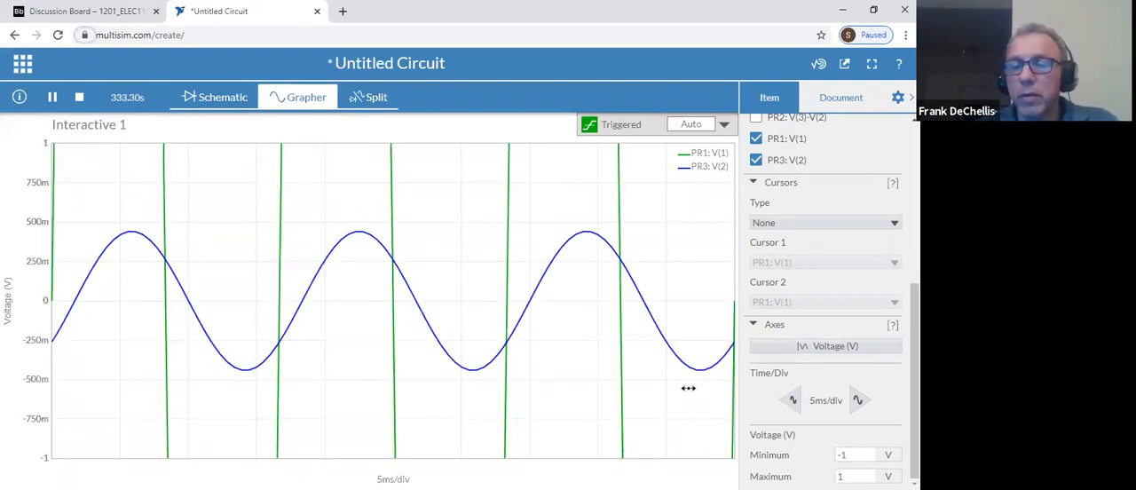
Measure the time shift between PR1 and PR3 with X-axis cursors at their falling zero crossings, about 8.29 ms and 10.07 ms
scroll(339, 291, "down", 1)
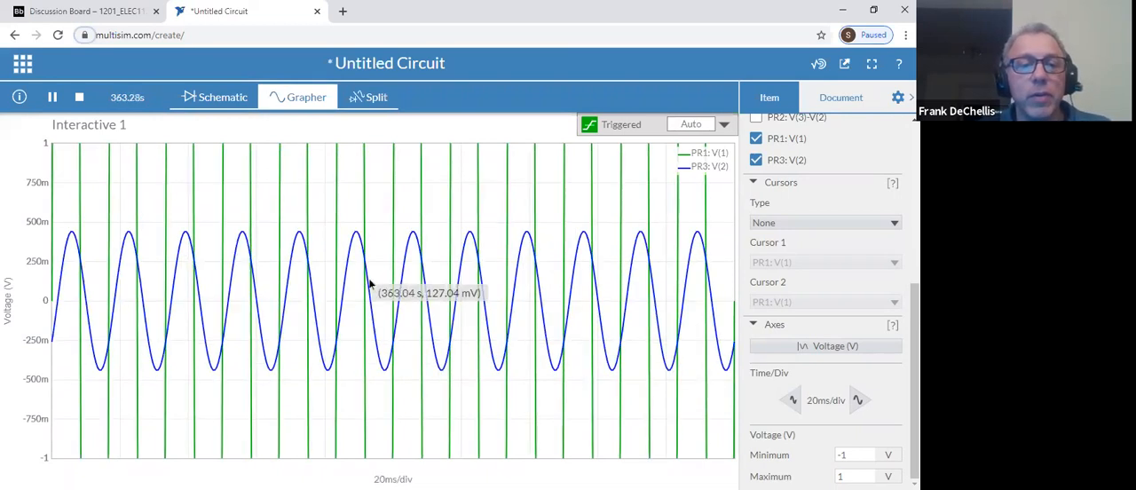
scroll(368, 280, "up", 1)
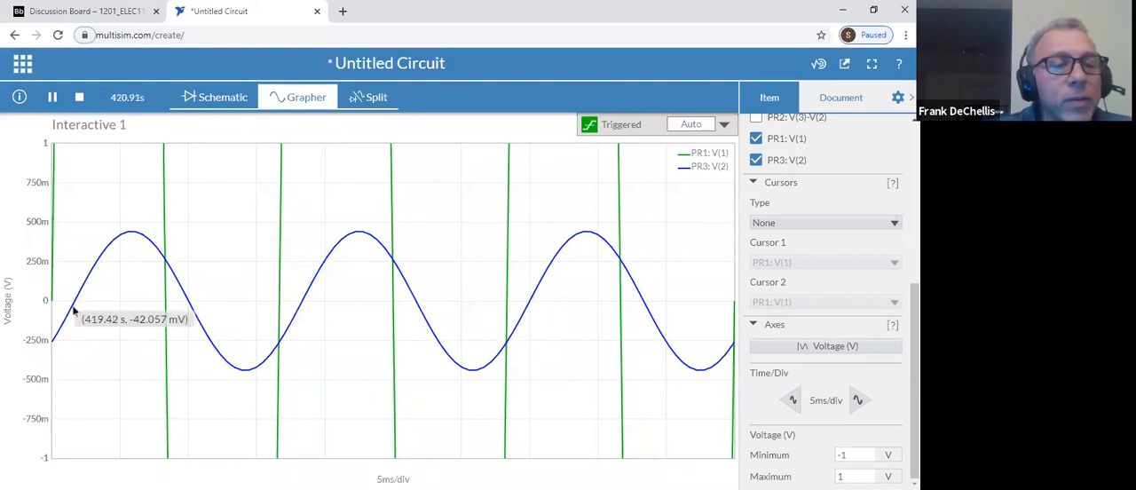
mouse_move(165, 305)
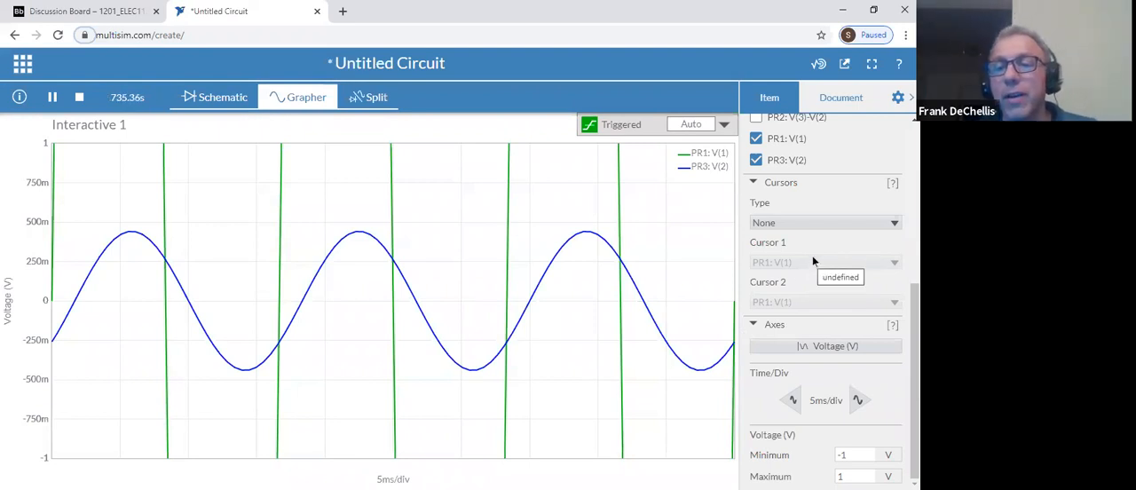
left_click(815, 223)
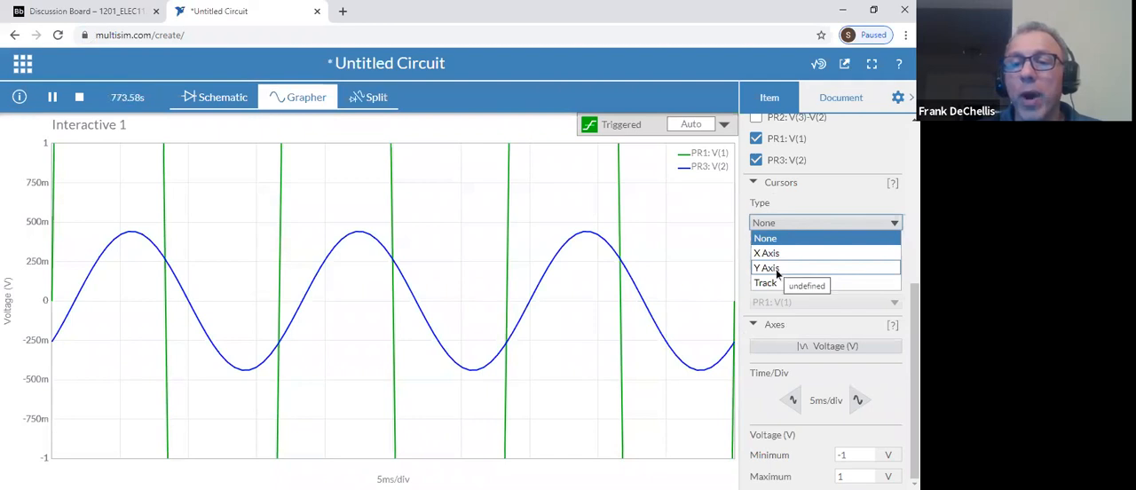
left_click(776, 268)
left_click(773, 224)
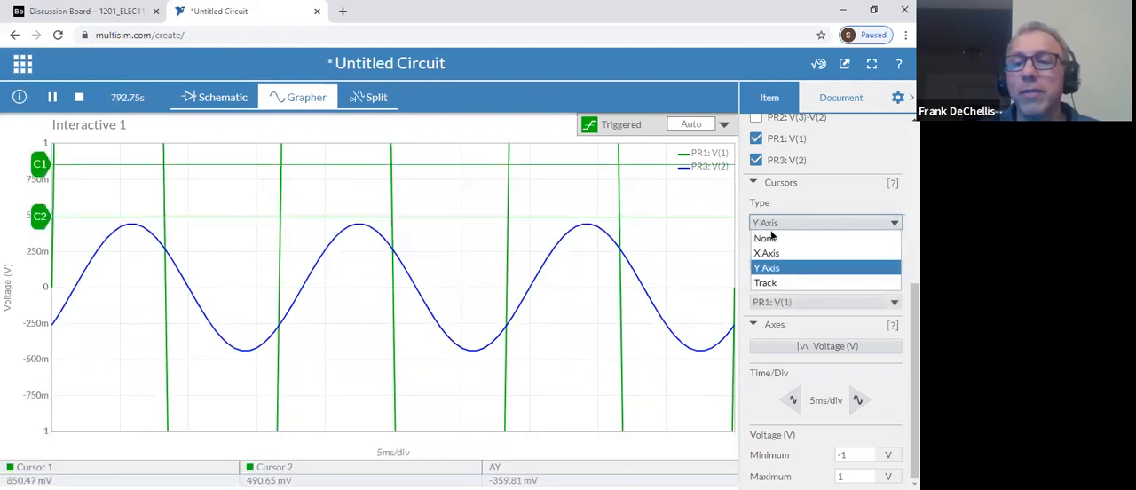
left_click(765, 253)
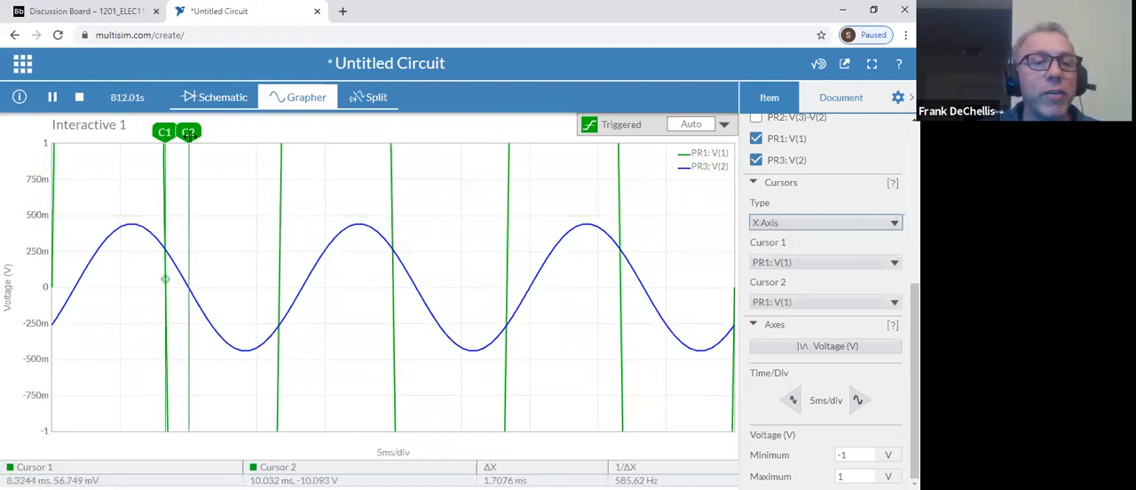
left_click_drag(189, 136, 188, 136)
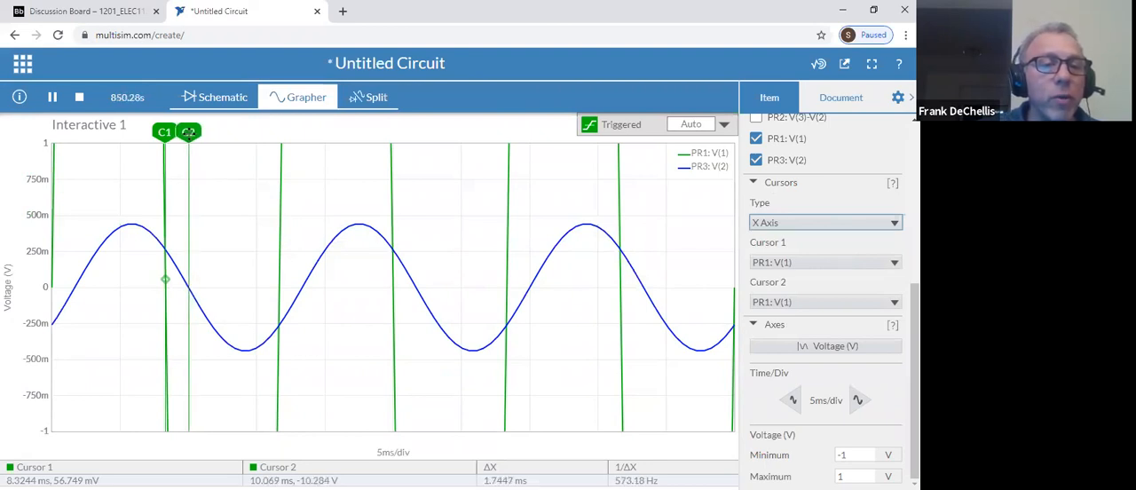
left_click_drag(160, 126, 164, 124)
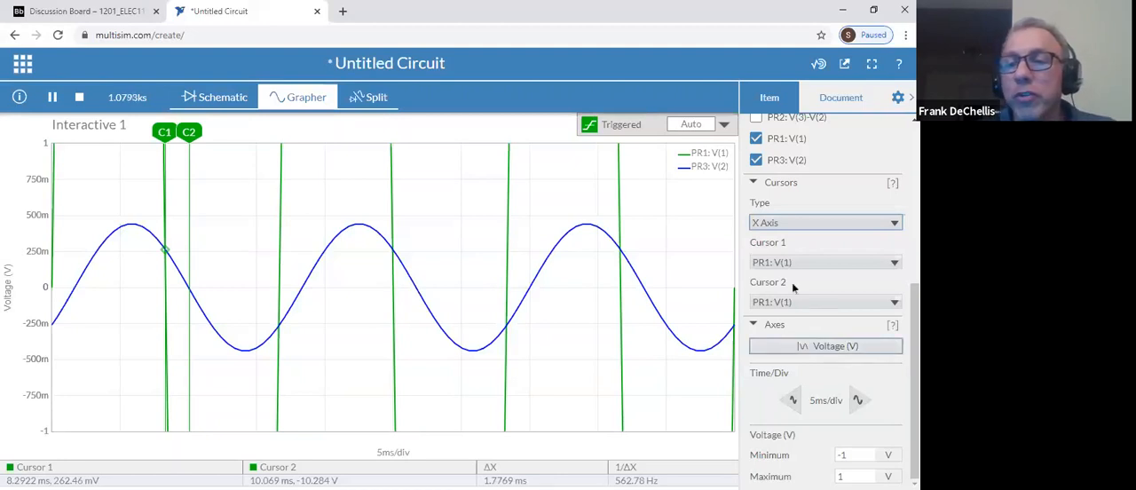
Measure the PR3 amplitude with Y-axis cursors, C1 at the peak near 430 mV and C2 near zero at about 19 mV
left_click(779, 226)
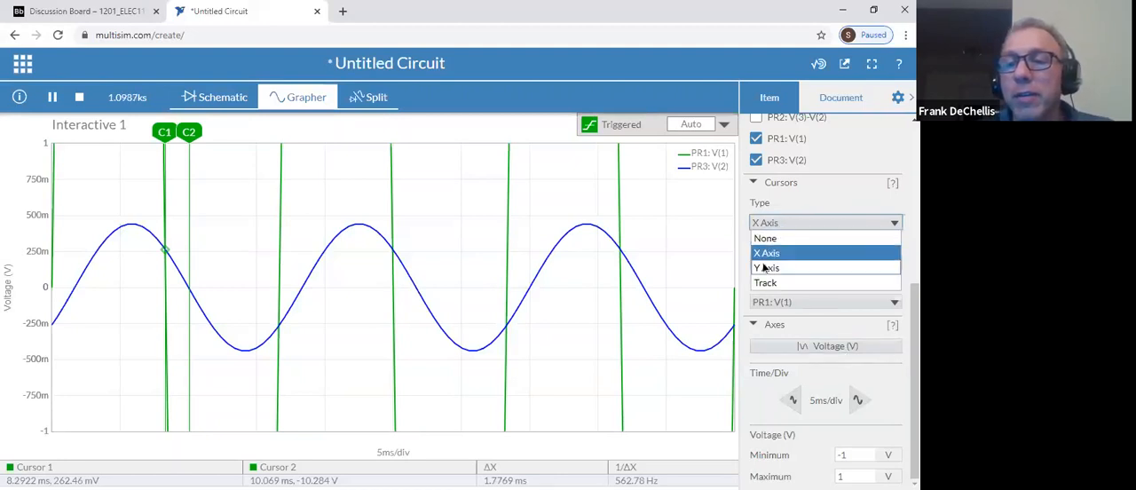
left_click(764, 268)
left_click_drag(35, 217, 34, 291)
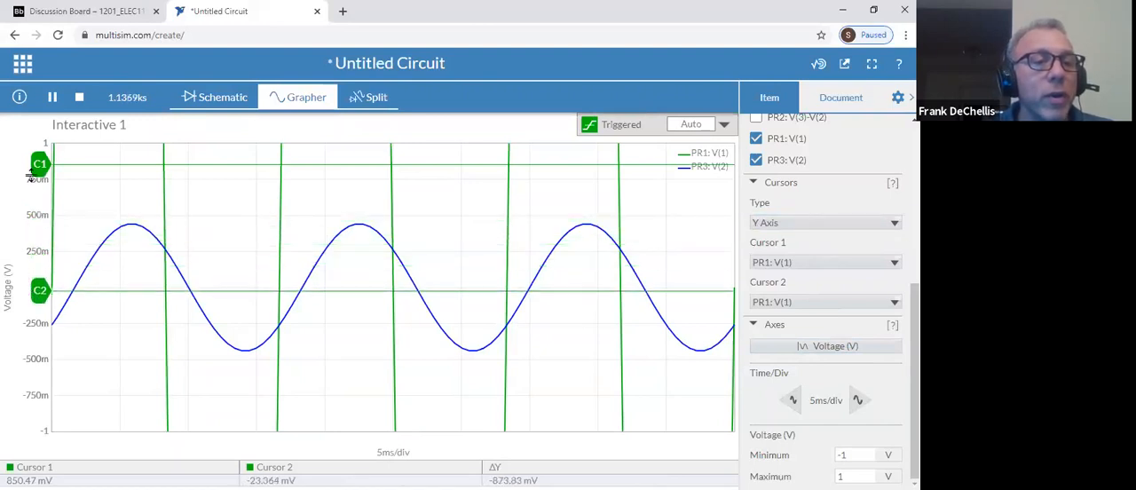
left_click_drag(39, 158, 39, 224)
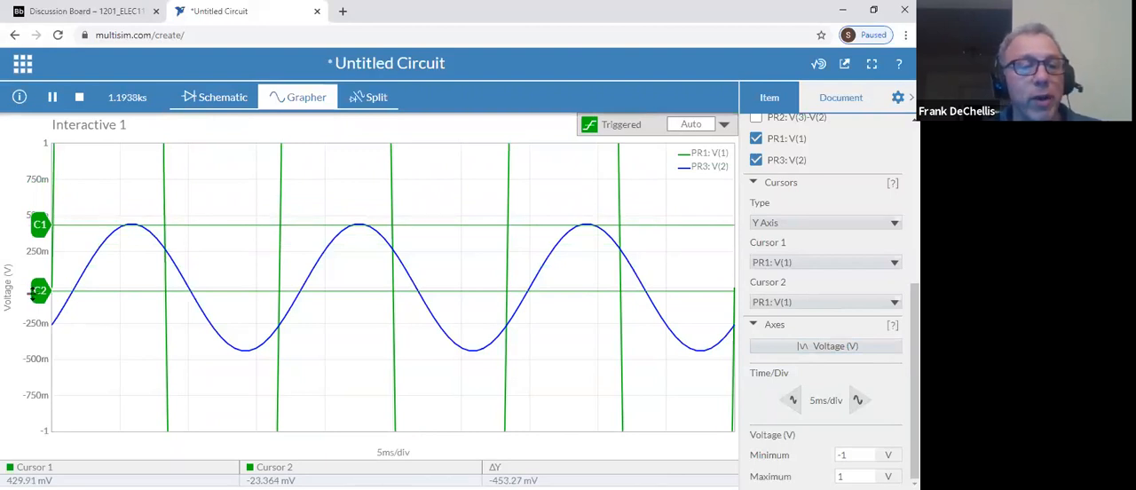
mouse_move(35, 292)
left_mouse_down()
mouse_move(39, 330)
mouse_move(39, 284)
left_mouse_up()
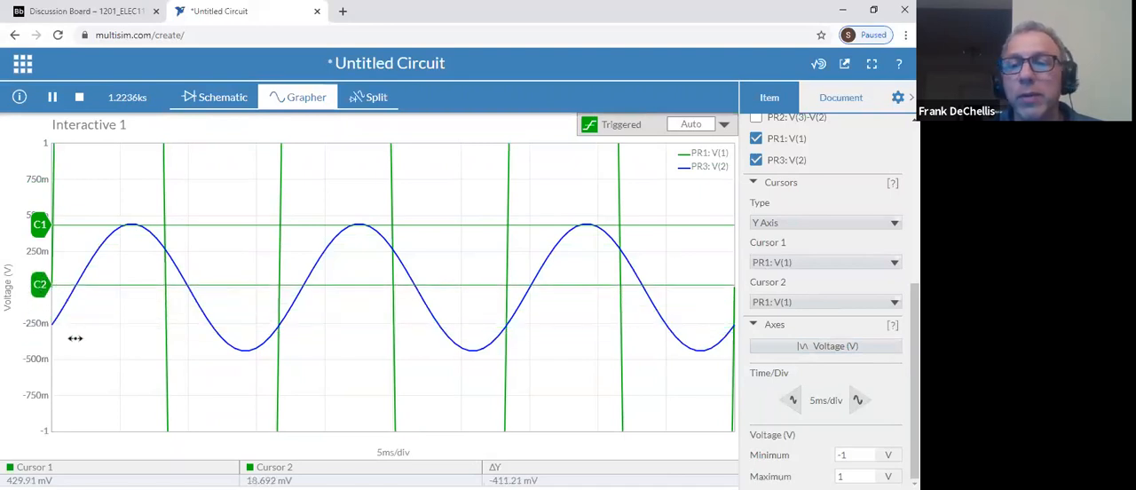
Stop the simulation and delete the inductor between PR2 and PR3 and the 3 kΩ resistor from the schematic
left_click(211, 99)
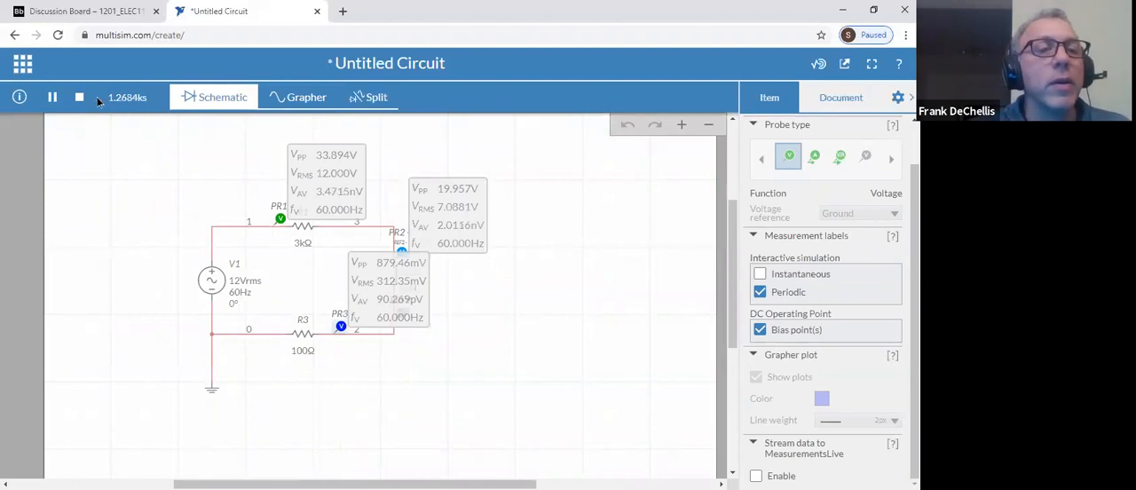
left_click(79, 97)
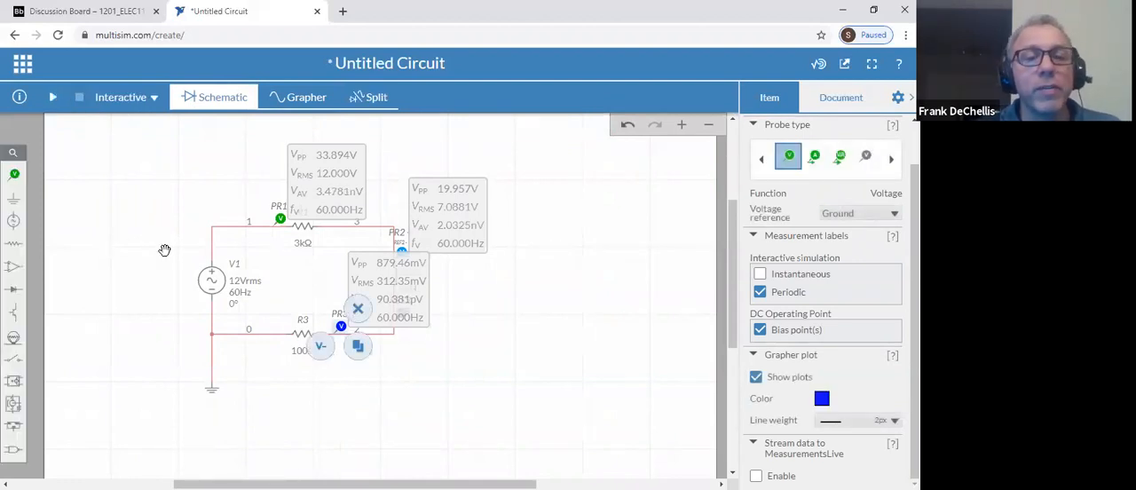
left_click(399, 280)
left_click(413, 248)
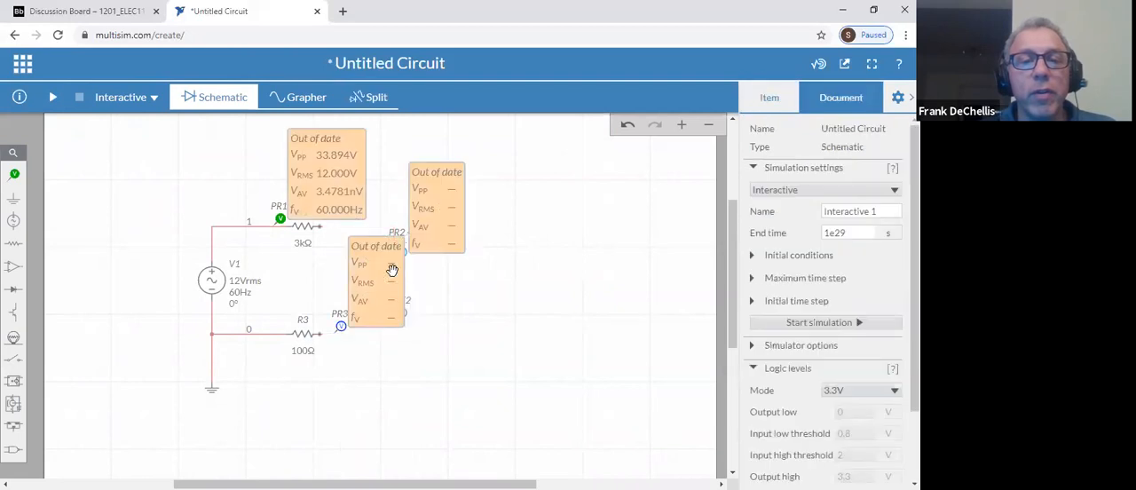
left_click(307, 229)
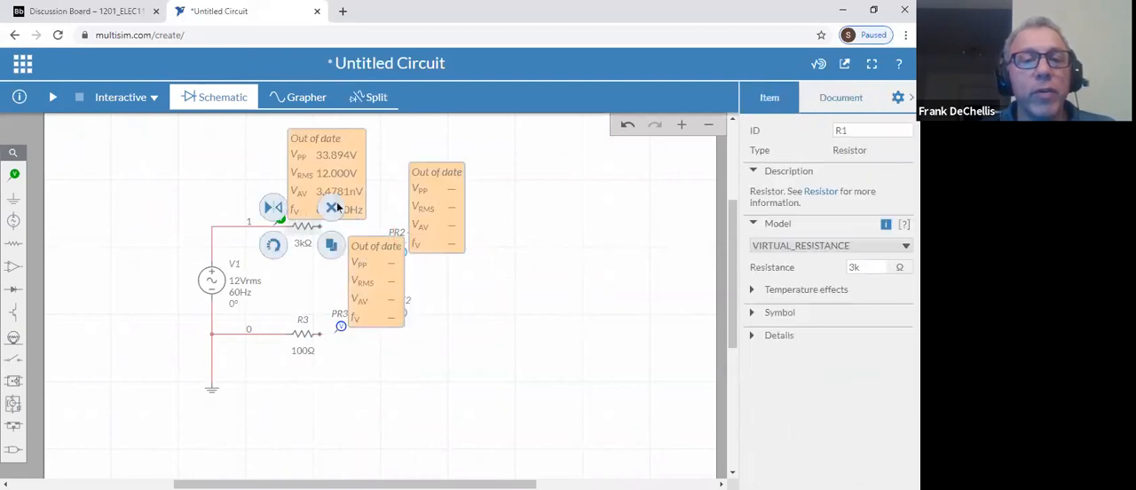
left_click(331, 209)
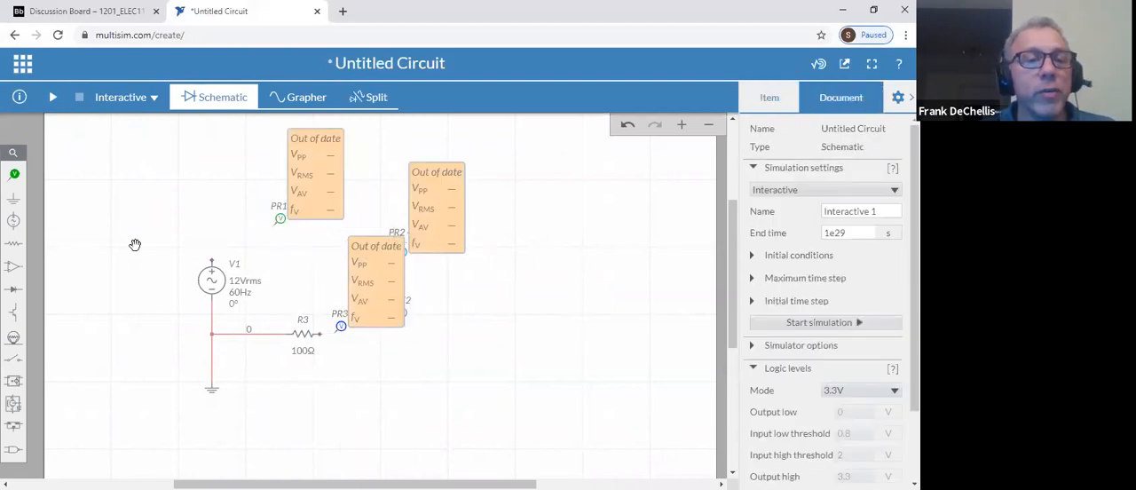
Place a diode in the upper branch and wire it in series between source V1 and resistor R3
left_click(13, 291)
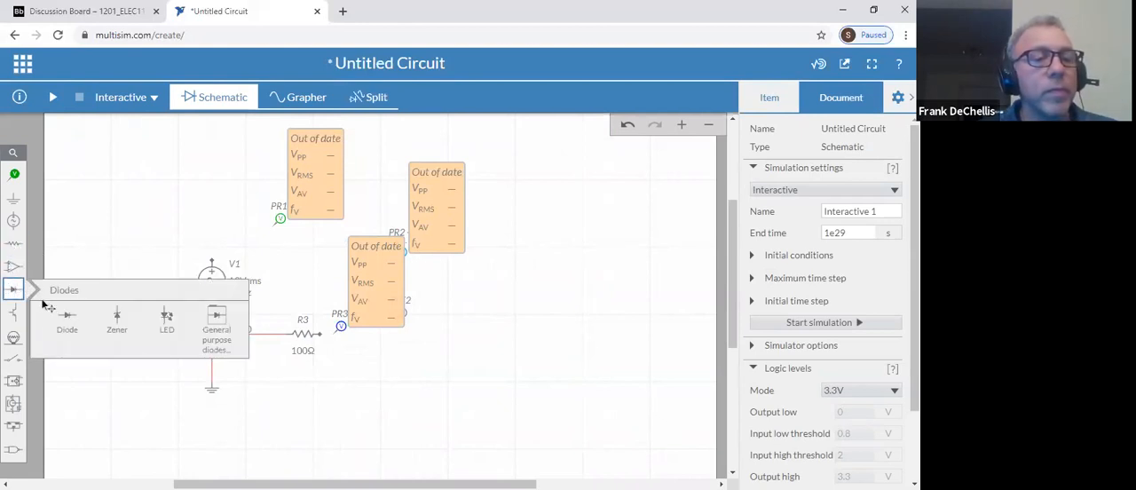
left_click(69, 319)
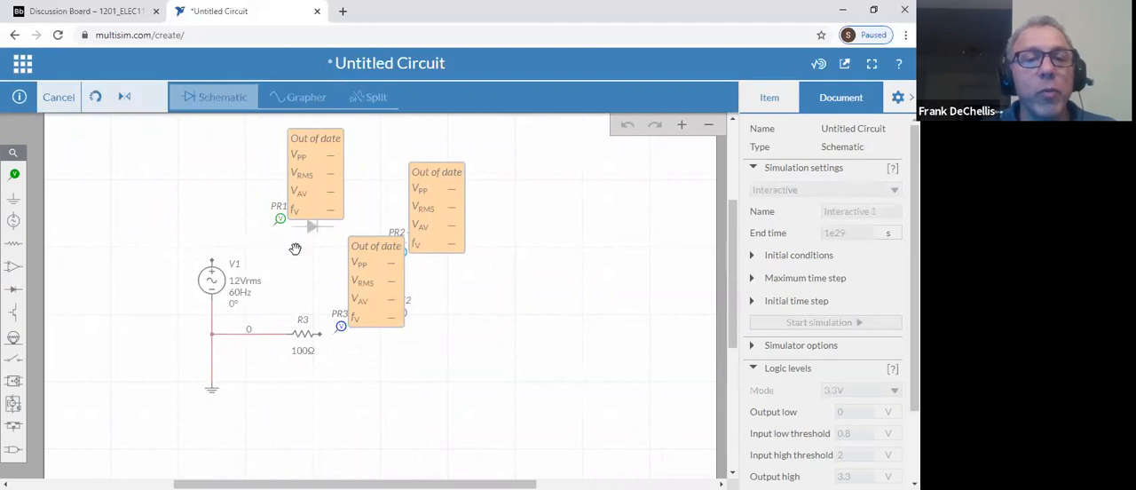
left_click(309, 227)
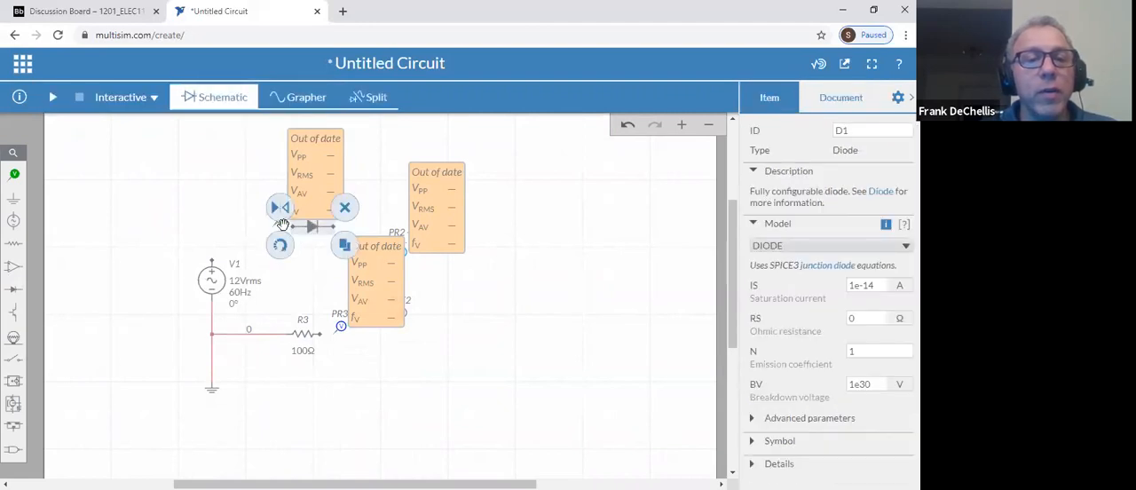
left_click(289, 227)
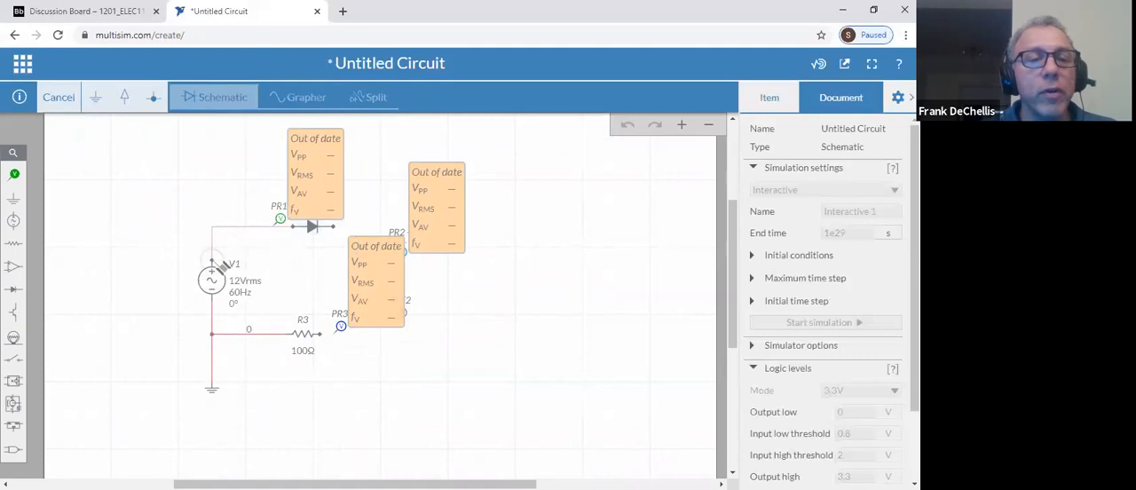
left_click(213, 261)
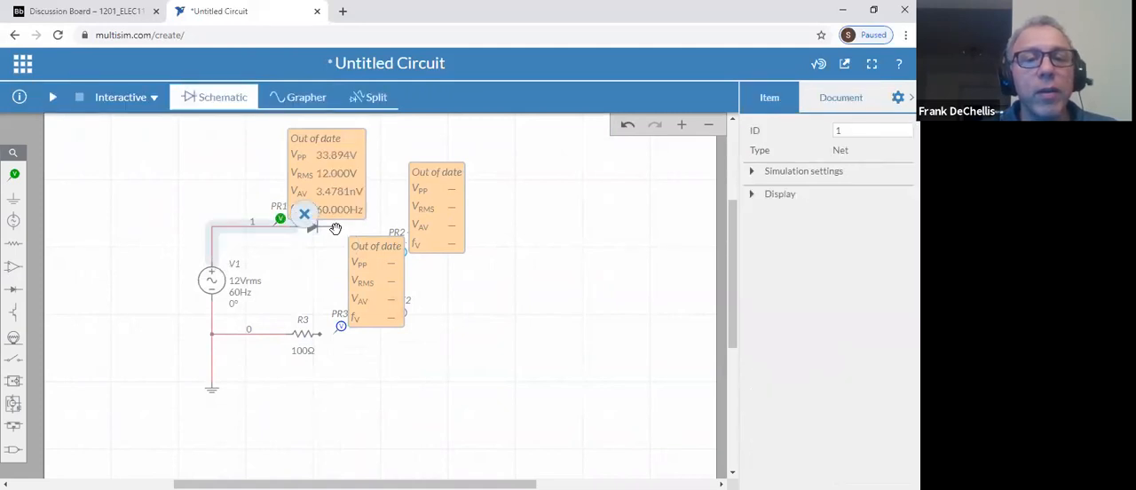
left_click(334, 227)
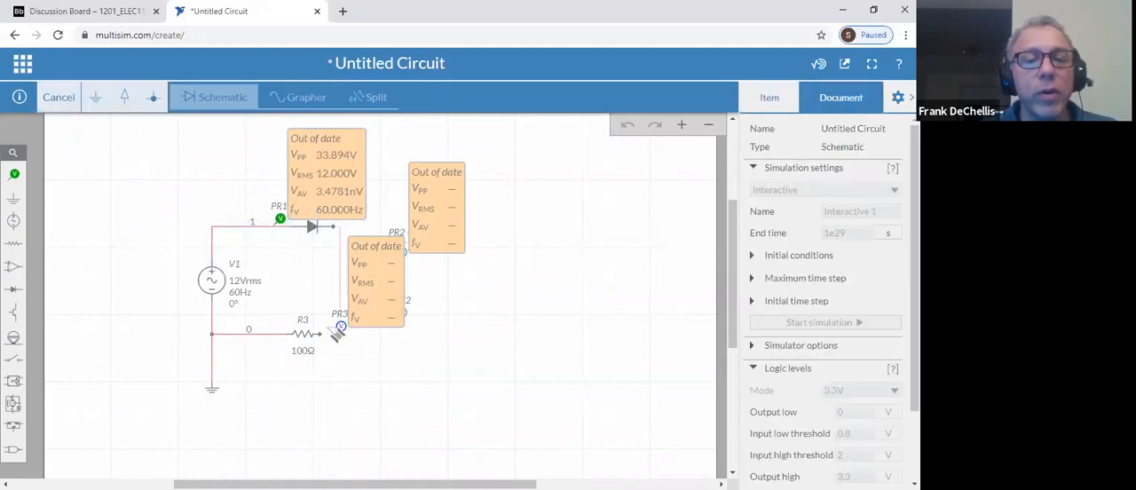
left_click(322, 334)
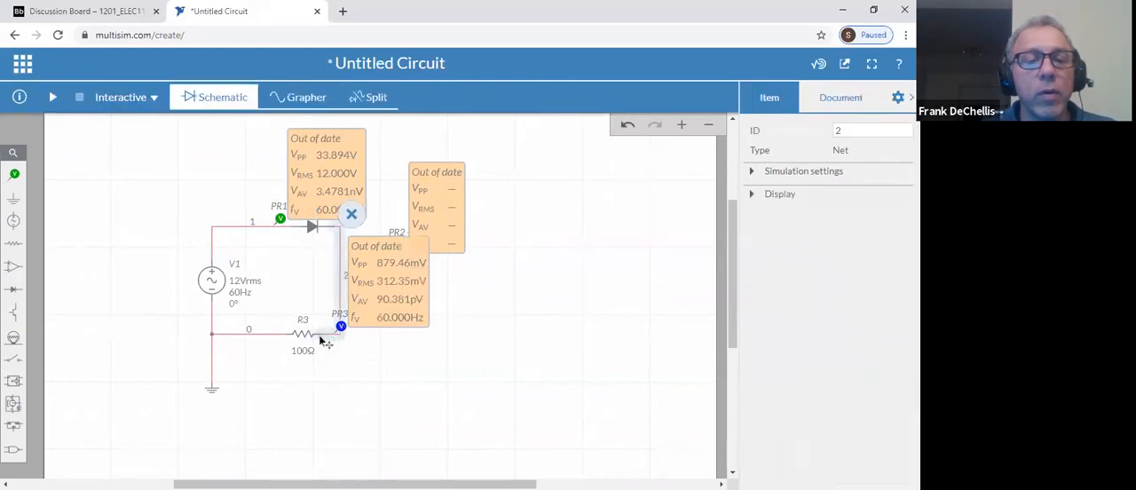
Set the resistance of R3 to 1 kΩ and run the simulation of the diode circuit
left_click(305, 352)
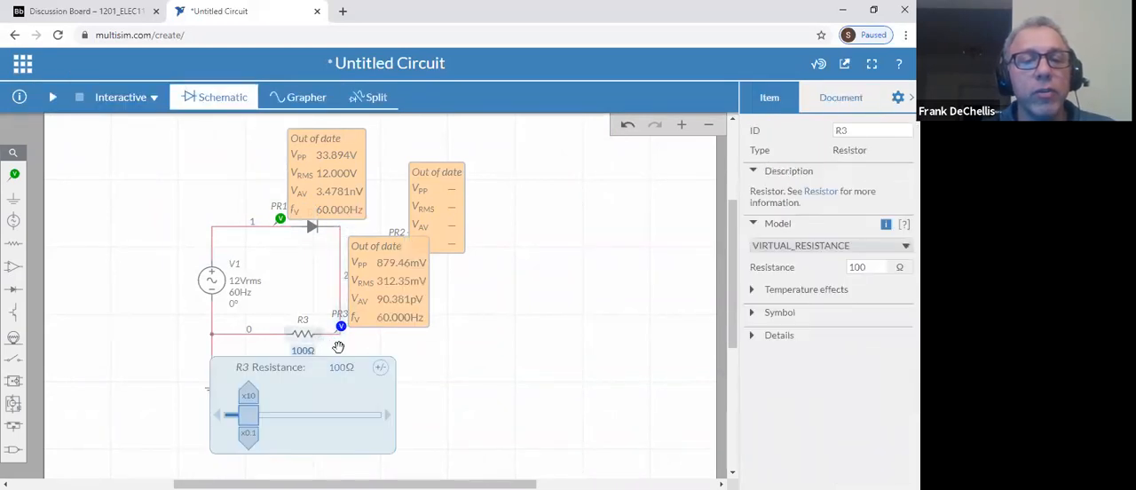
double_click(858, 266)
type("1k")
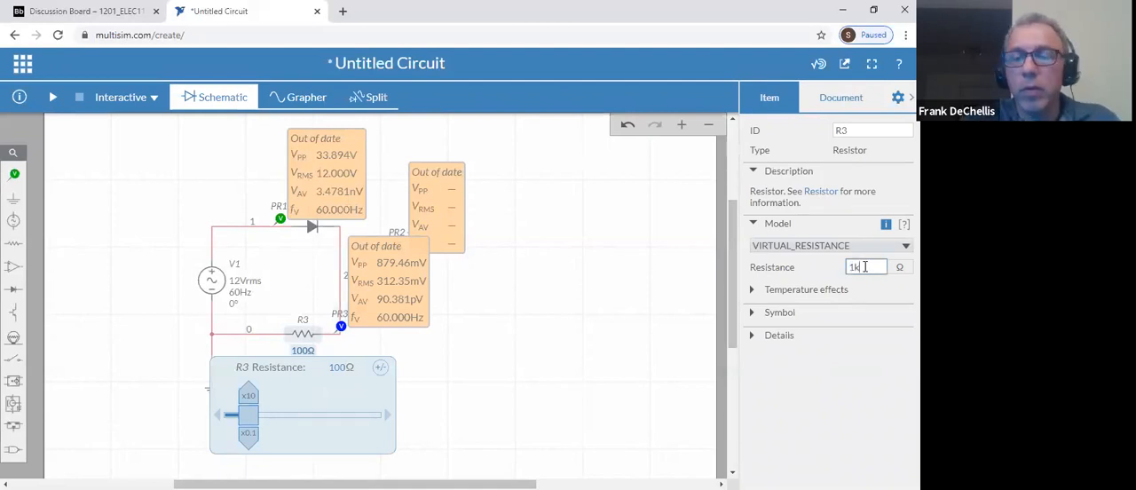
key("Return")
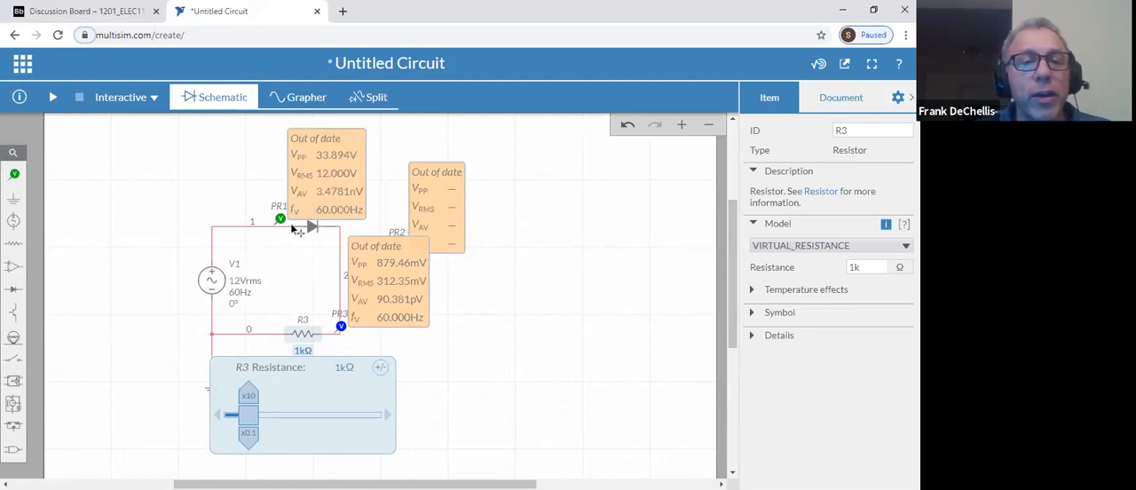
left_click(55, 97)
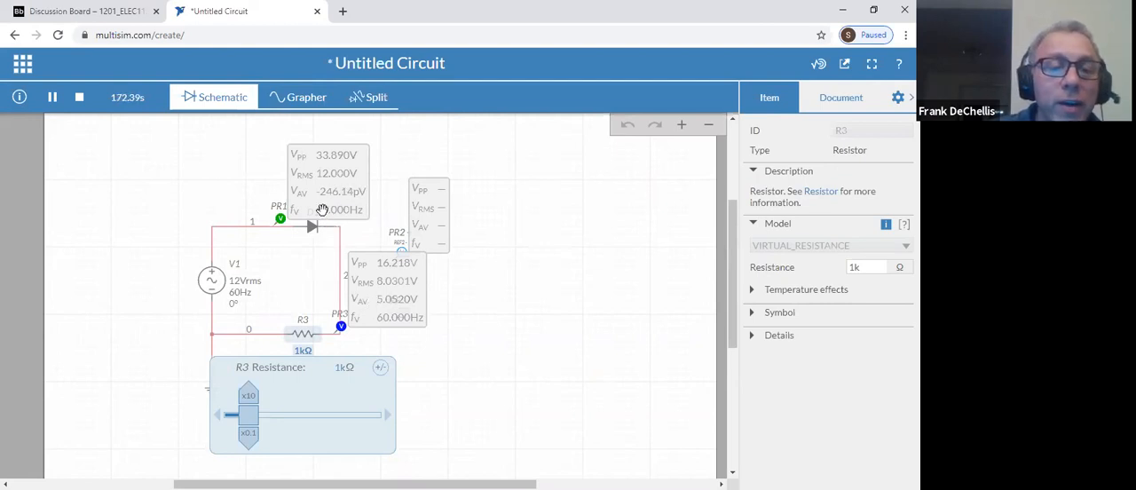
Display the diode circuit's waveforms in the Grapher, autoscale the voltage axis and set the cursor type to None
left_click(311, 102)
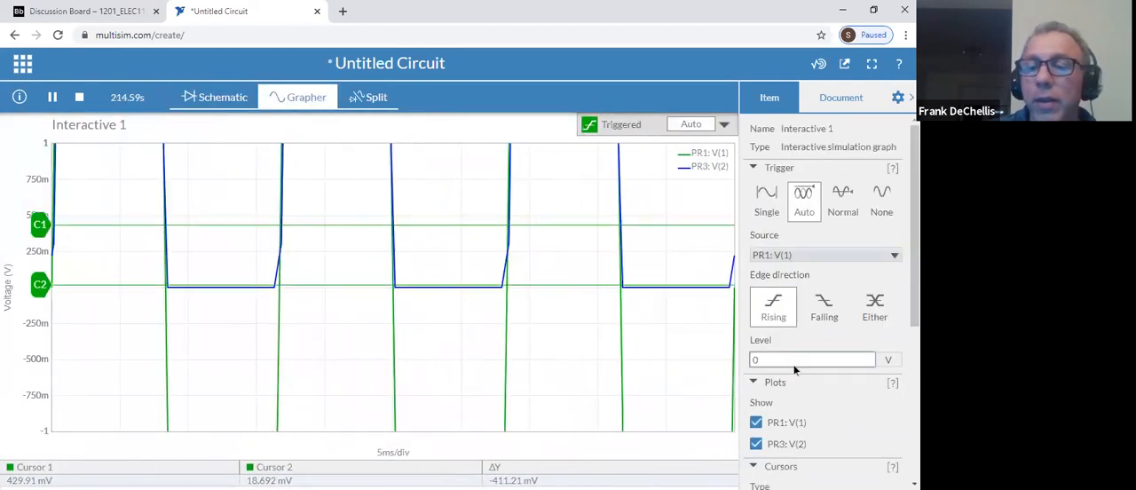
scroll(807, 371, "down", 4)
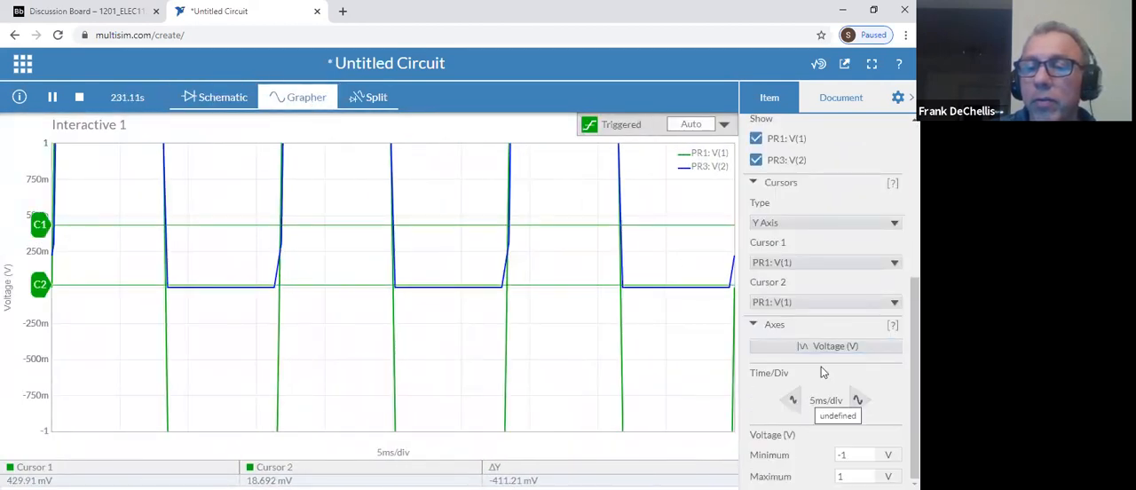
left_click(829, 348)
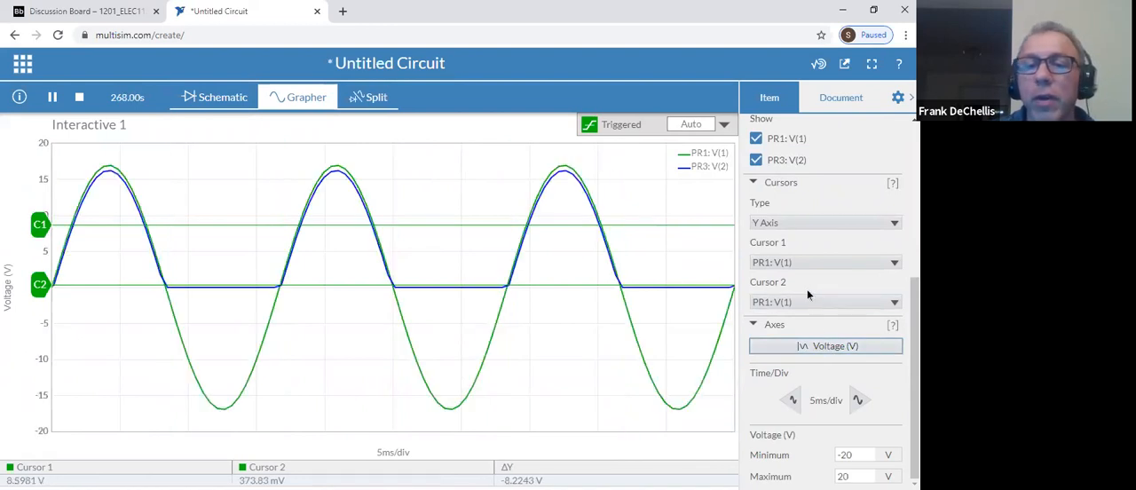
left_click(804, 224)
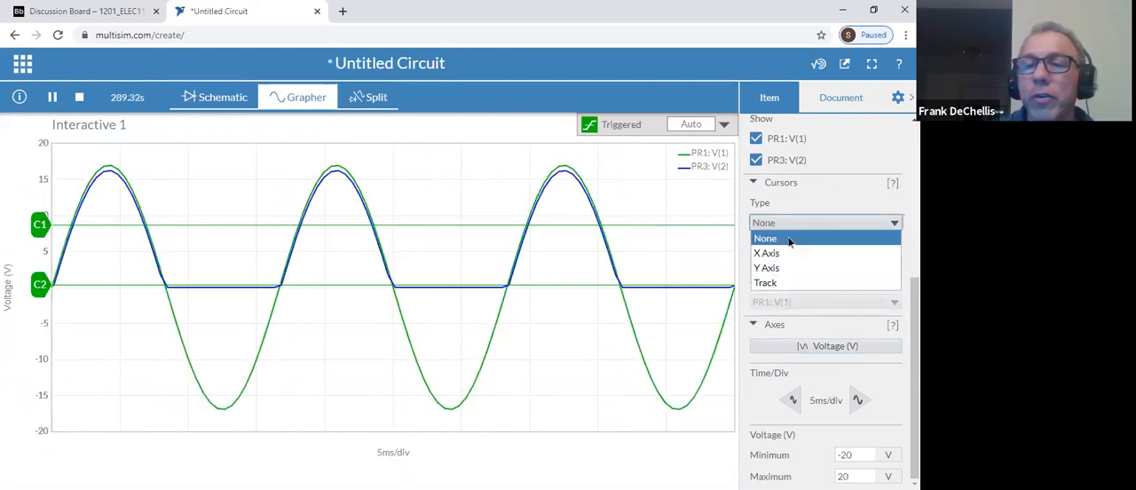
left_click(803, 233)
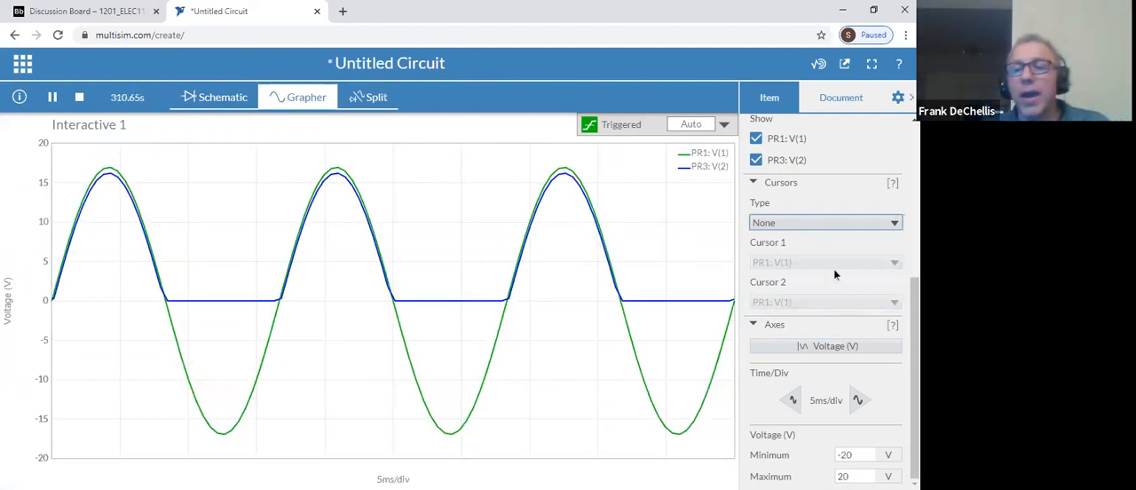
View the PR1 and PR3 waveforms one at a time by hiding the other trace, ending with both plots shown
scroll(806, 259, "up", 1)
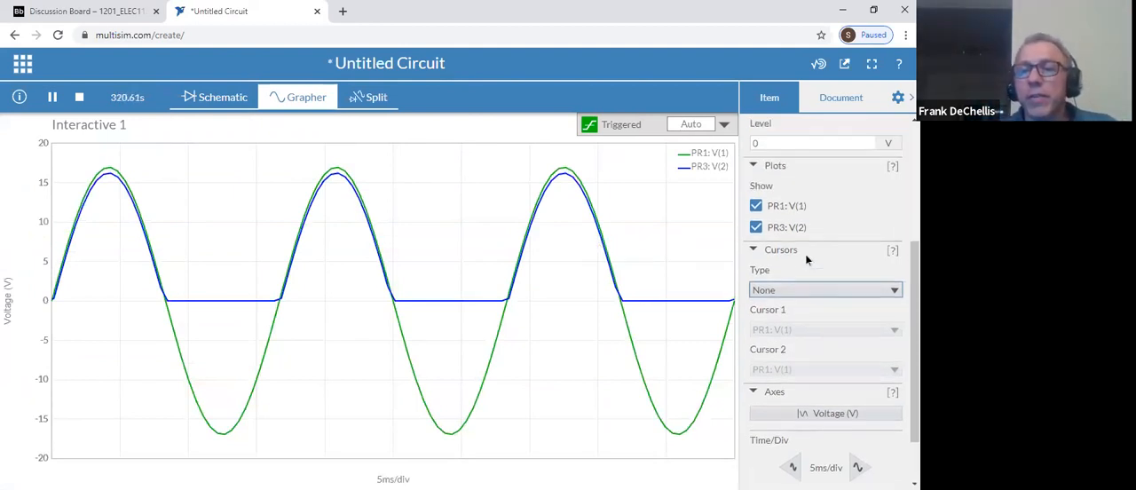
left_click(756, 229)
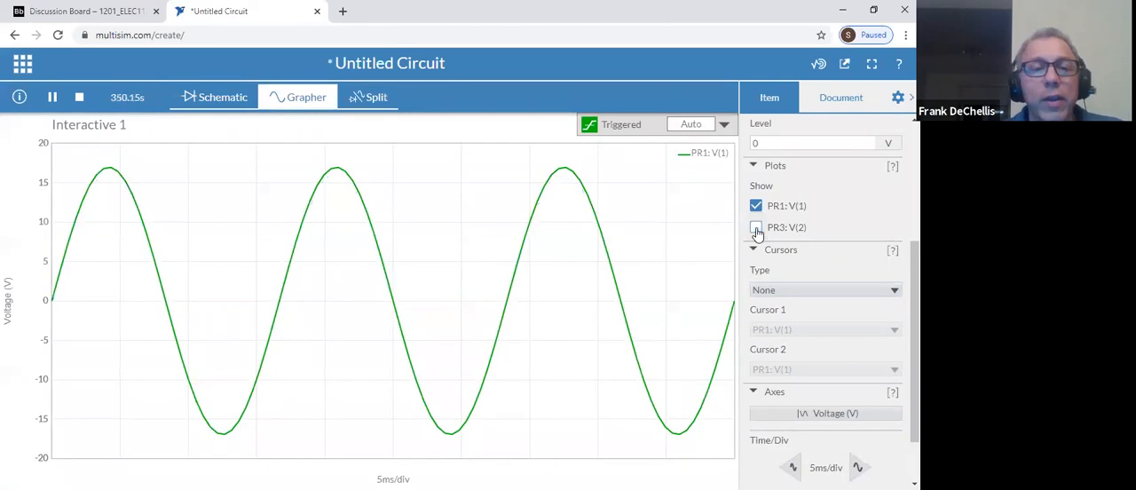
left_click(756, 229)
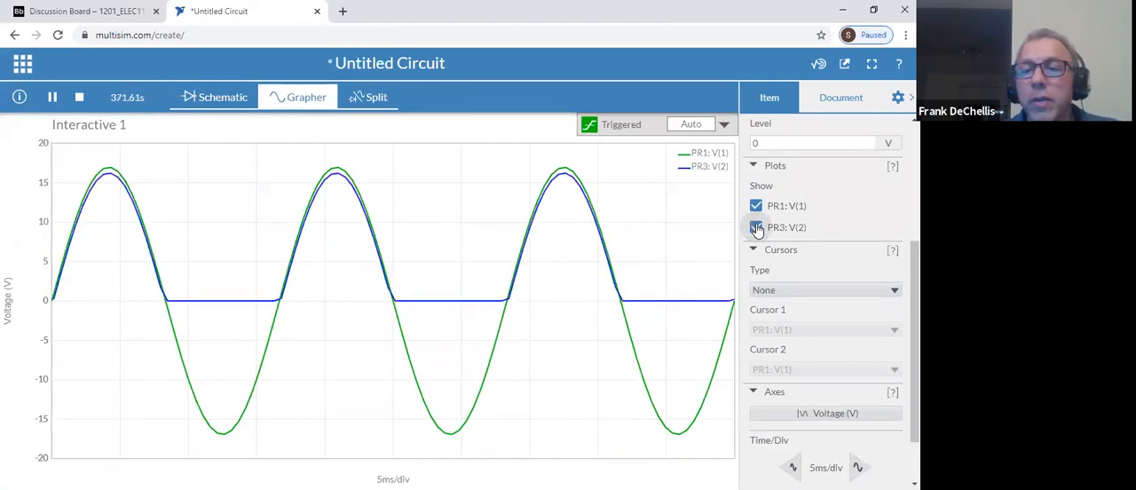
left_click(756, 208)
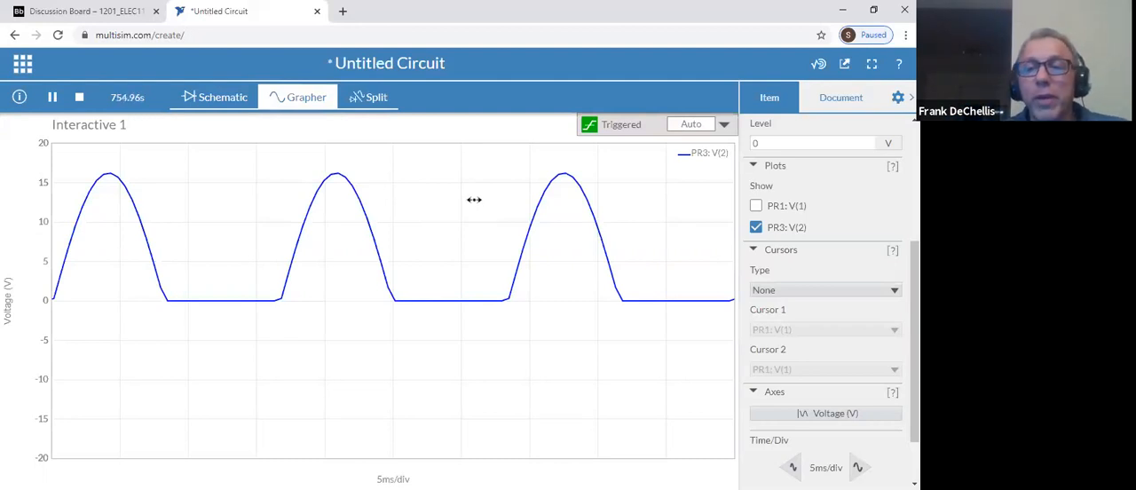
left_click(756, 207)
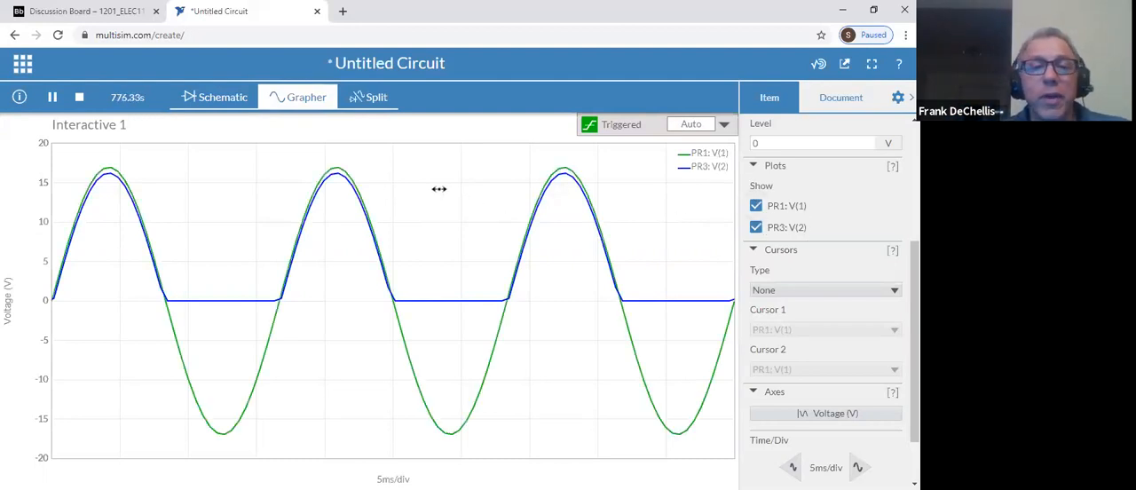